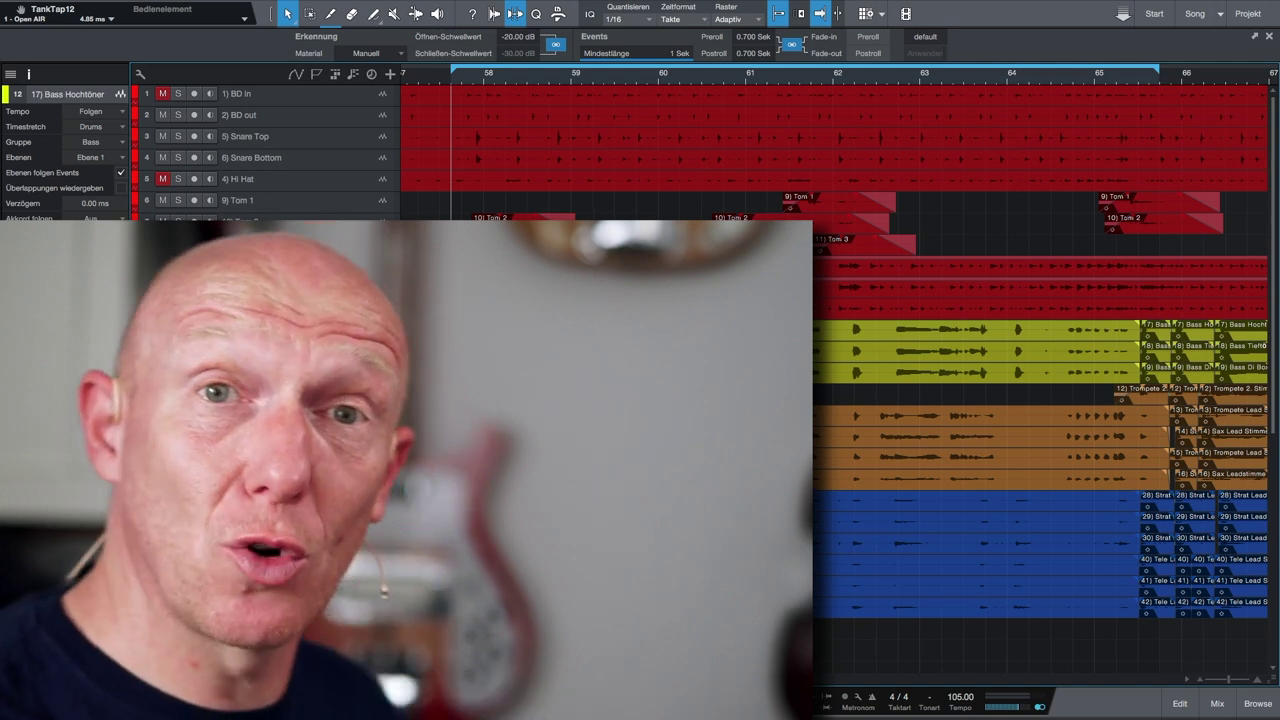
Step: Play the song from before bar 58 to about 65.3 to listen to how the instruments play together
key("space")
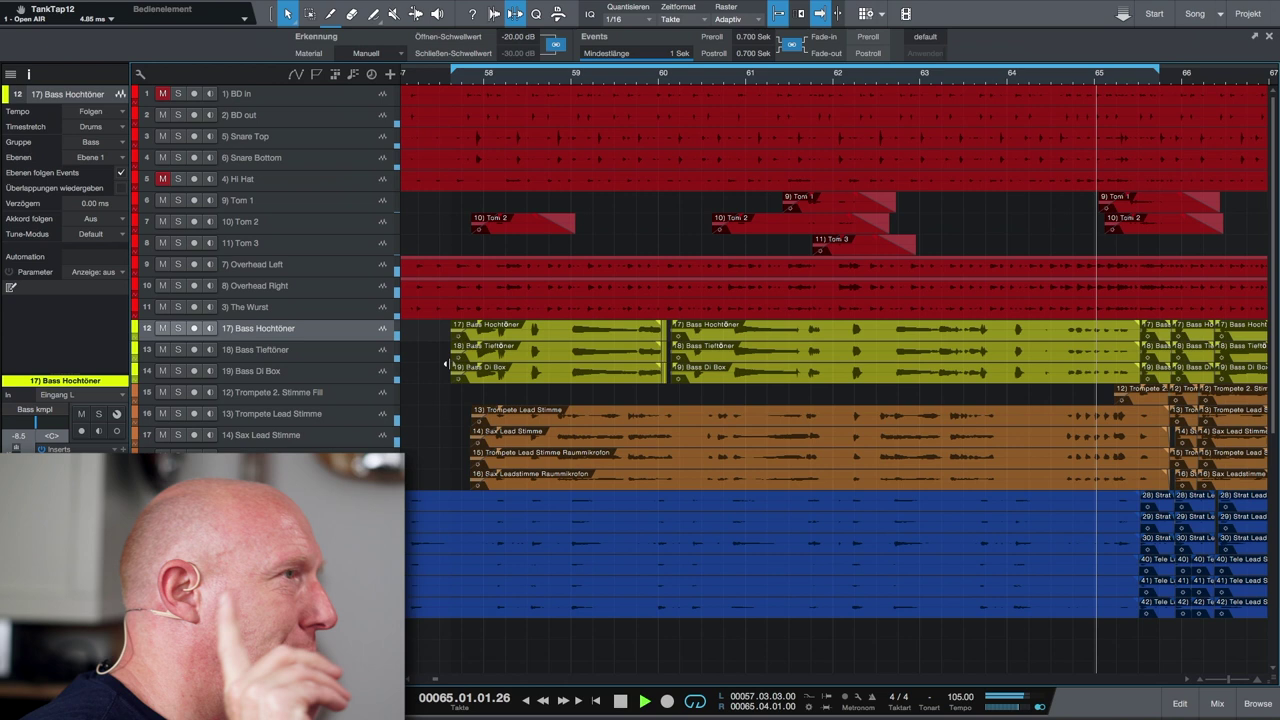
key("space")
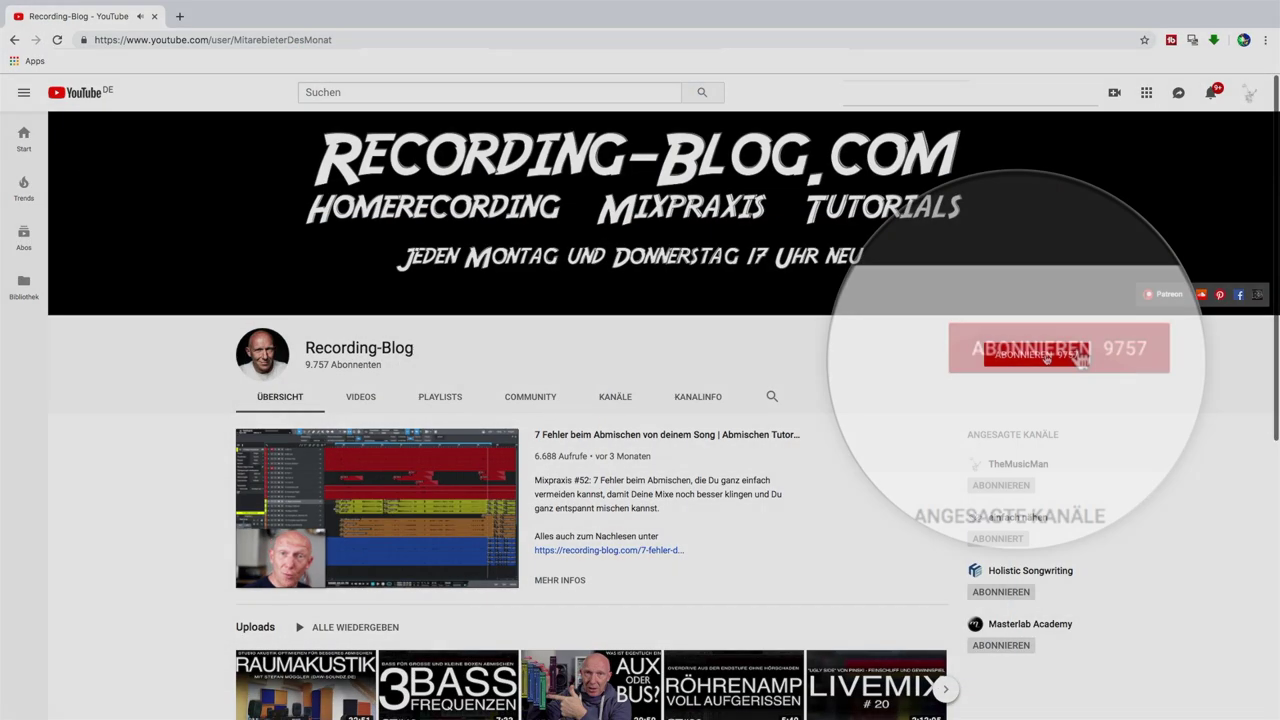
Step: Switch to YouTube, subscribe to the Recording-Blog channel and activate notifications for every new video
left_click(1050, 362)
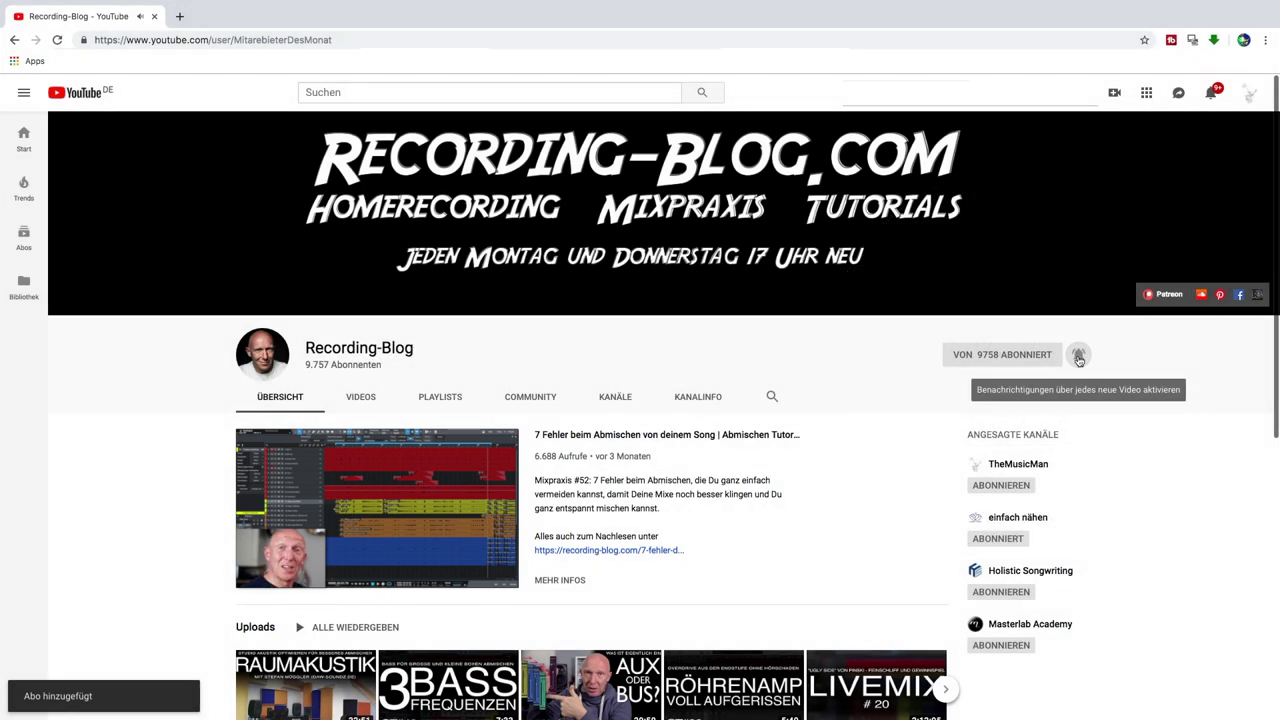
left_click(1078, 358)
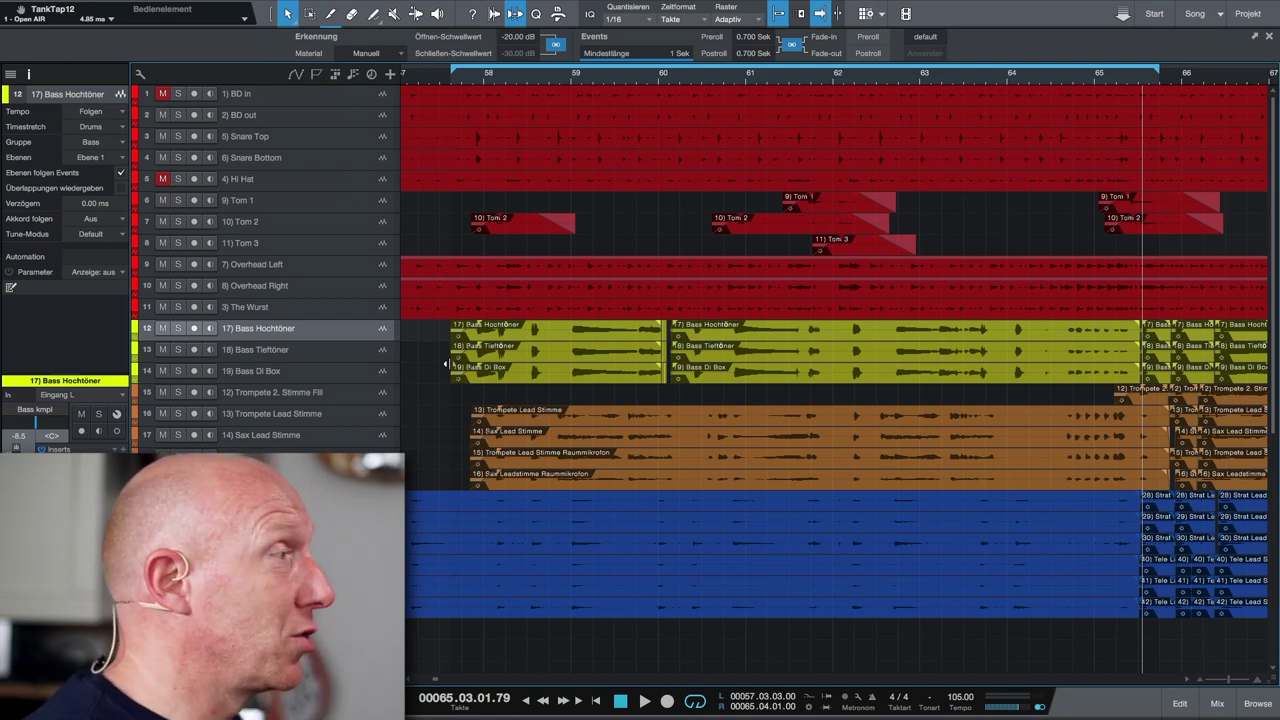
Step: Listen twice to the passage from the second half of bar 60 to the beginning of bar 62
left_click(724, 79)
key("space")
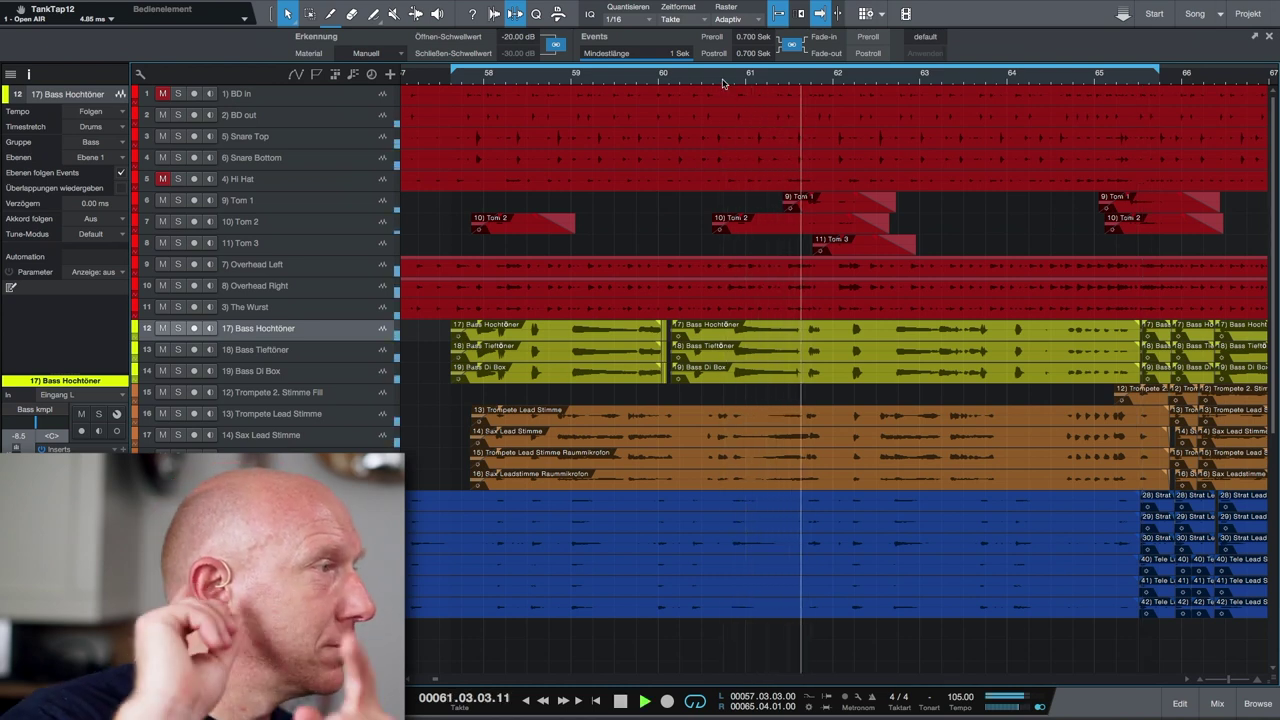
key("space")
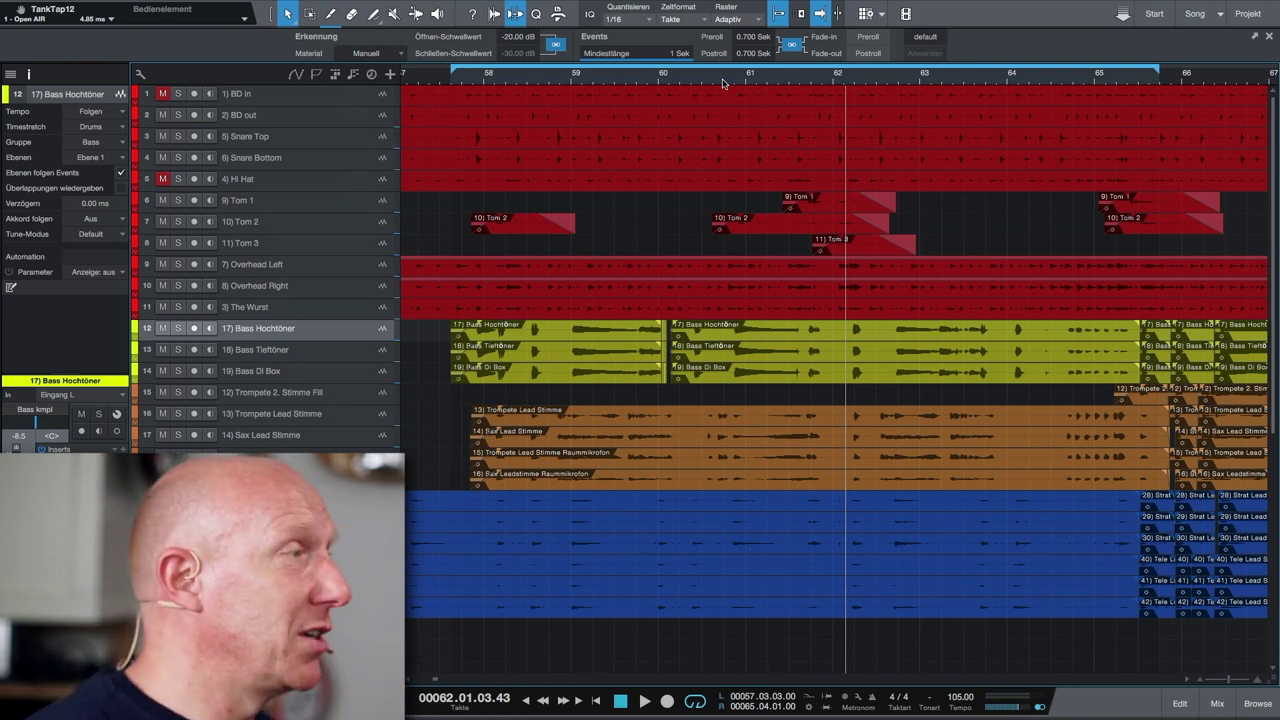
scroll(726, 85, "up", 3)
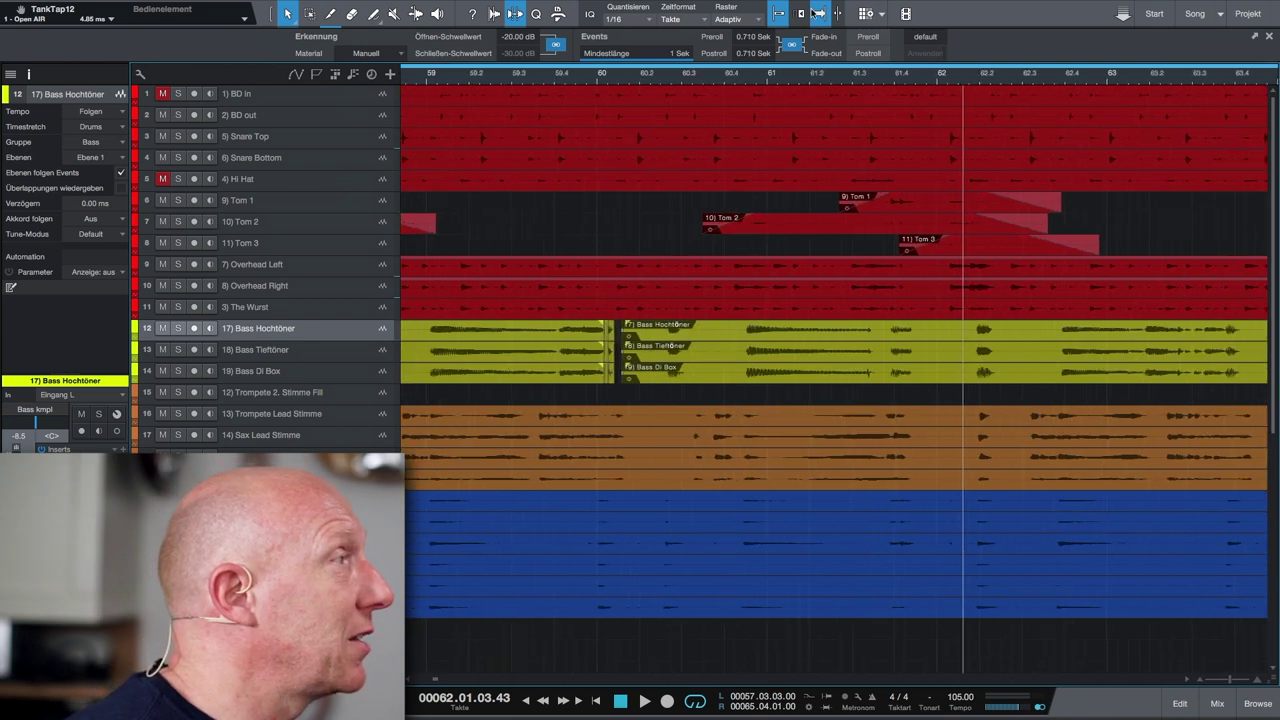
left_click(735, 84)
key("space")
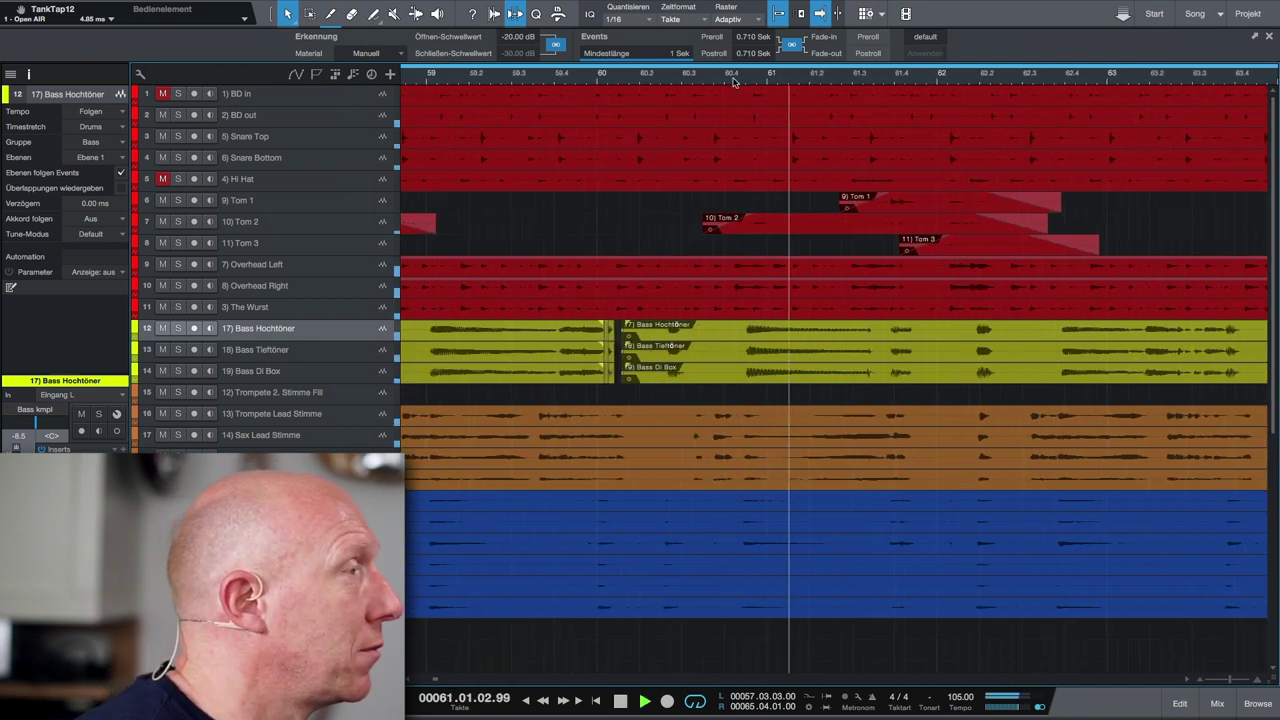
key("space")
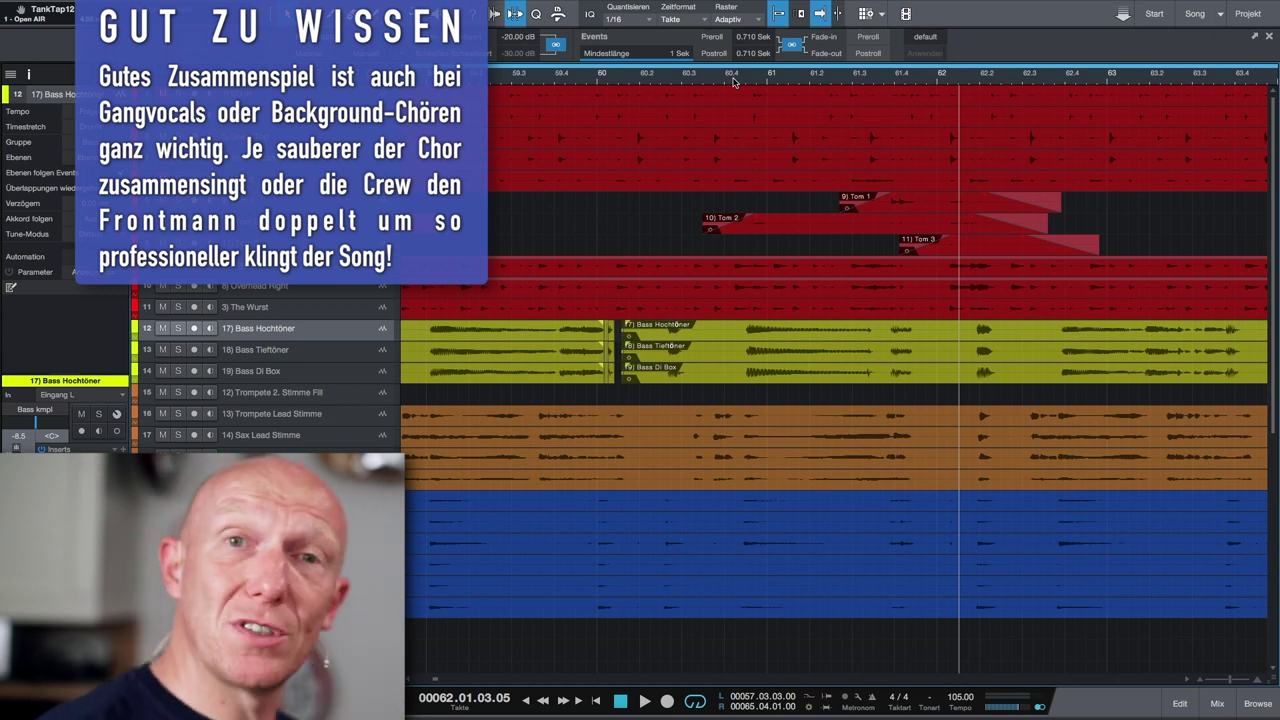
Step: Listen to the passage from about 64.3 to 65.3, where the separate bass and guitar events begin
scroll(733, 82, "right", 6)
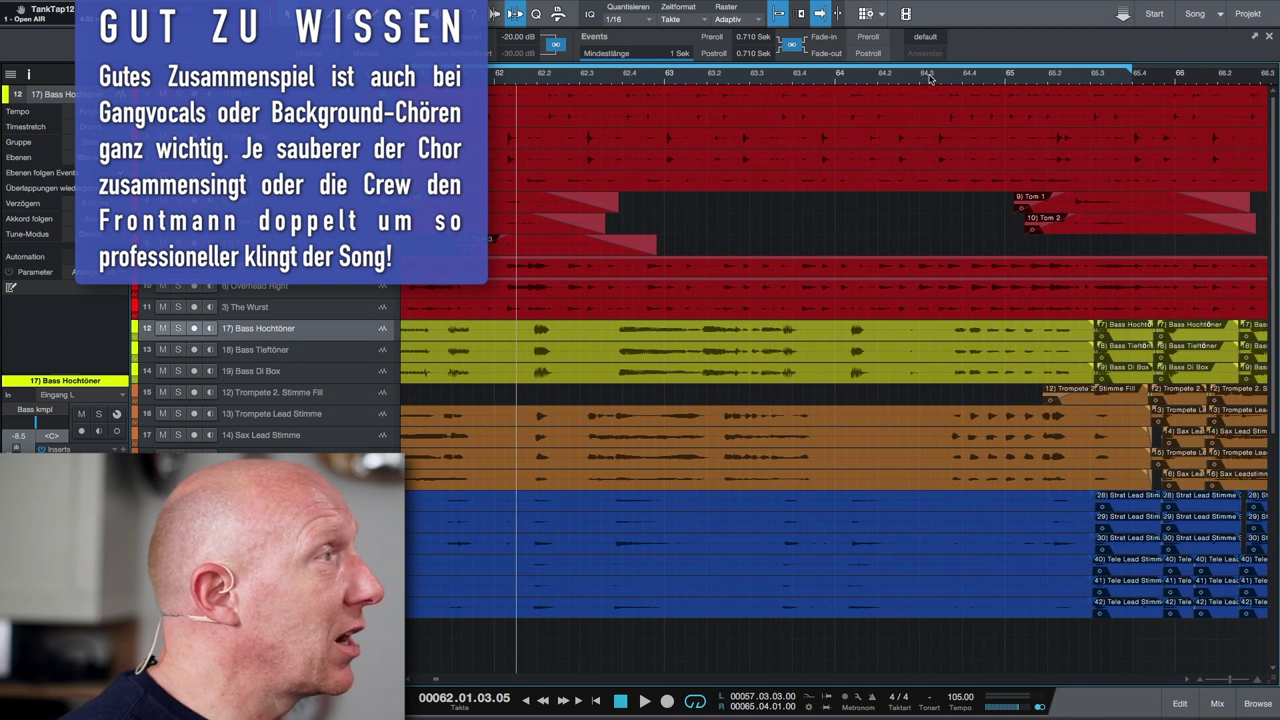
left_click(929, 78)
key("space")
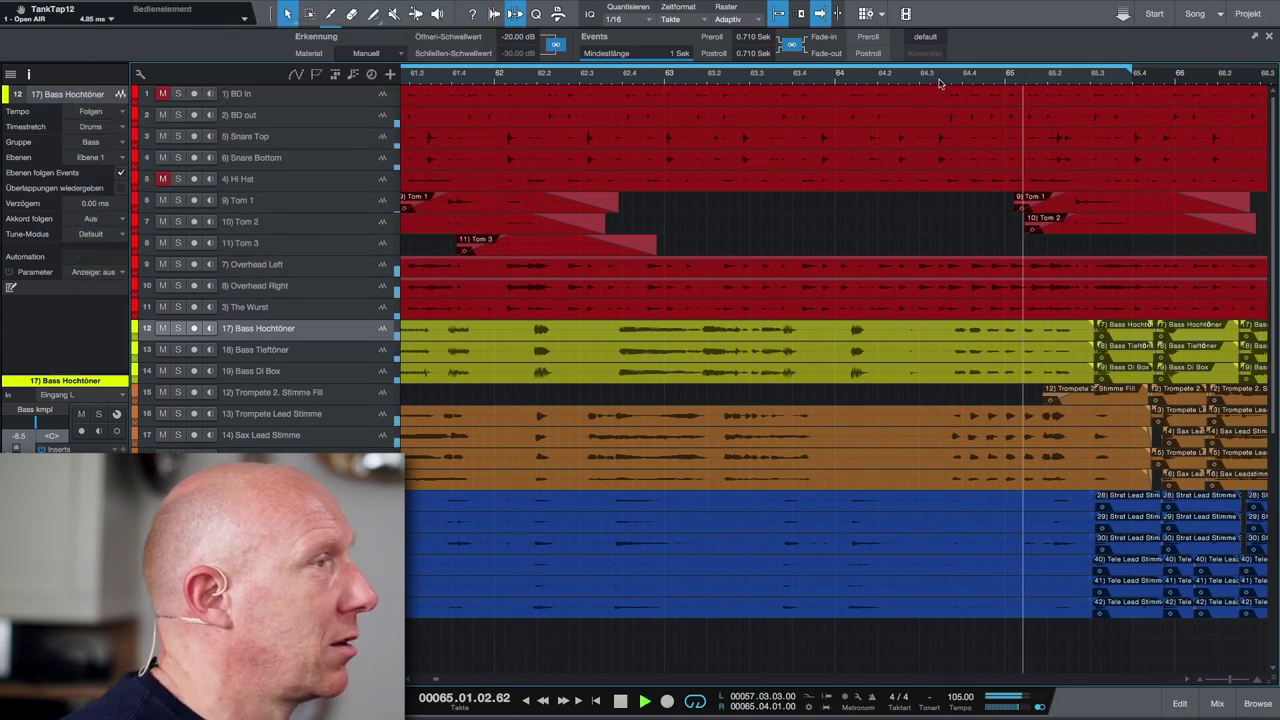
key("space")
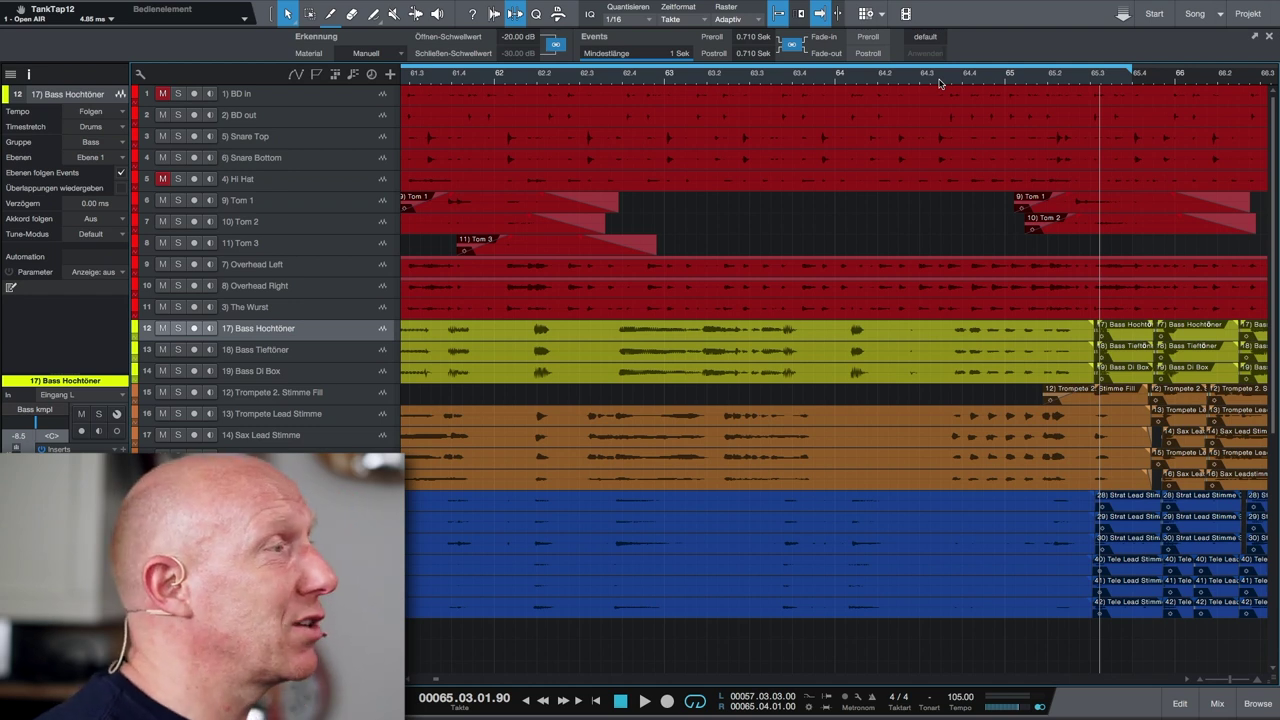
Step: Set the loop range from 64.02.04.00 to 65.03.01.00 and move the playhead to its start
scroll(810, 136, "right", 3)
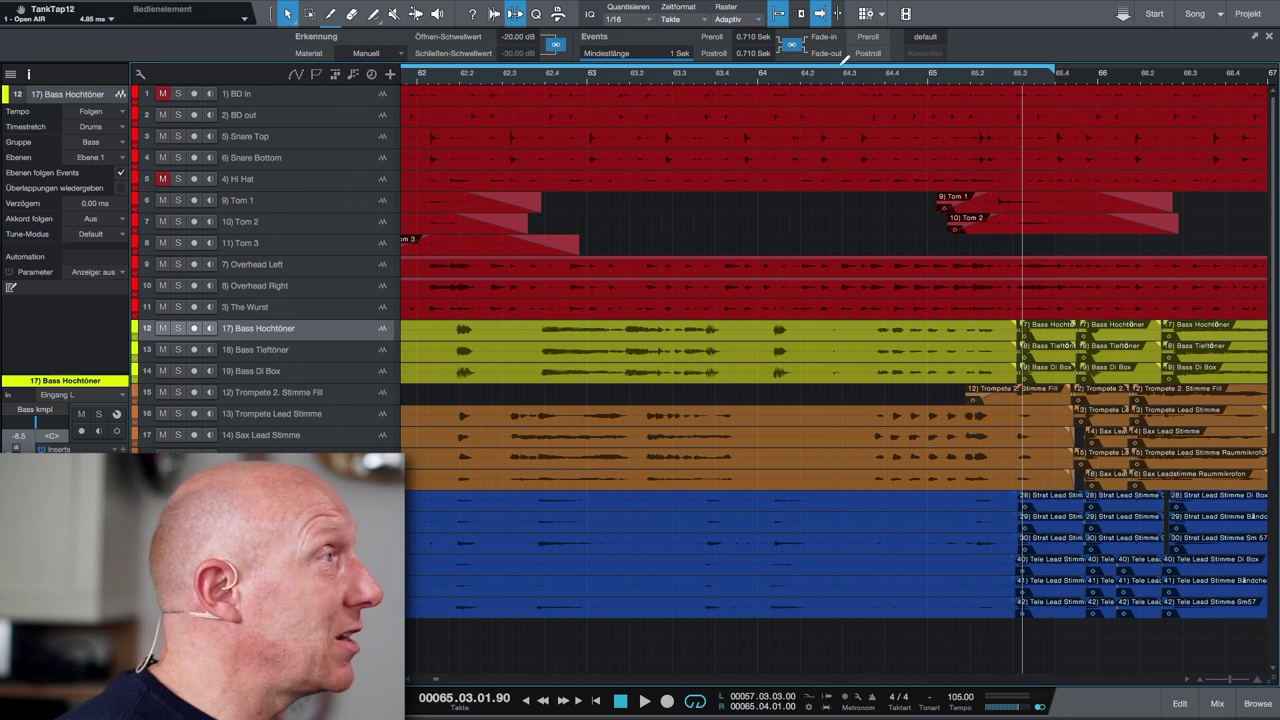
left_click_drag(836, 70, 1012, 68)
key("KP_1")
Step: Enlarge the track heights and move the 2) BD out track directly above 17) Bass Hochtöner
scroll(883, 387, "up", 3)
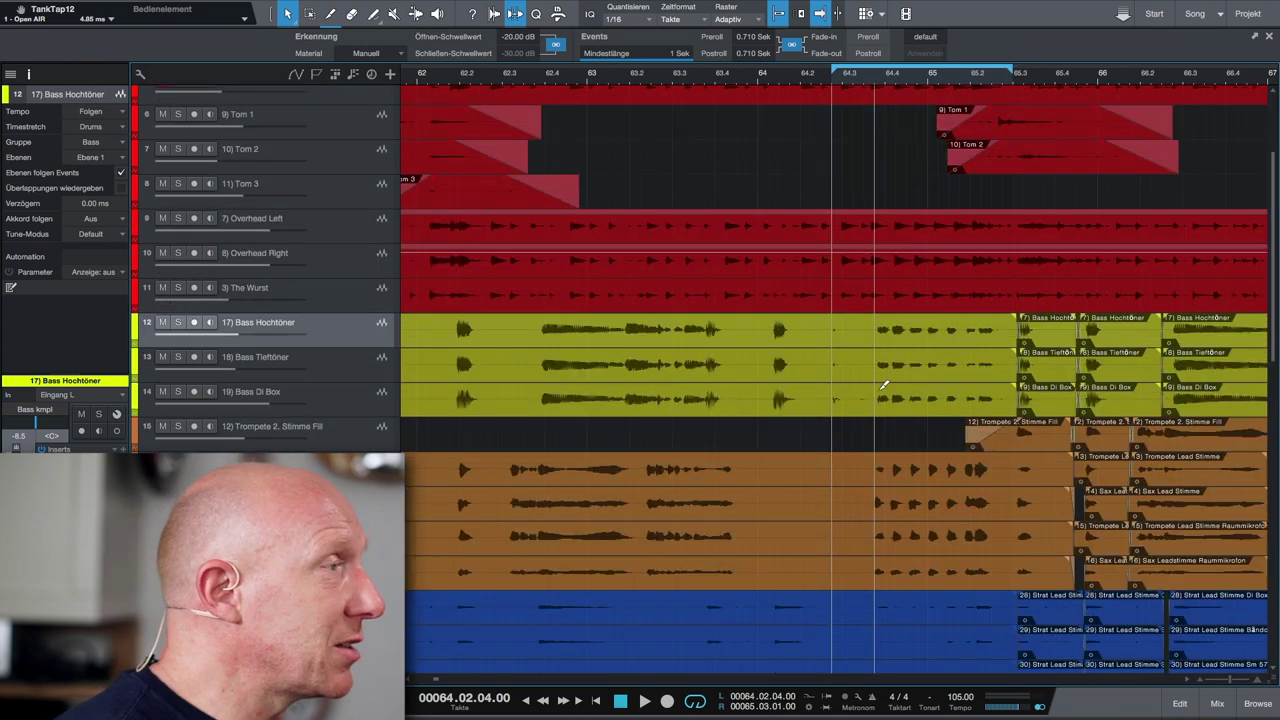
scroll(883, 386, "up", 2)
scroll(880, 390, "up", 2)
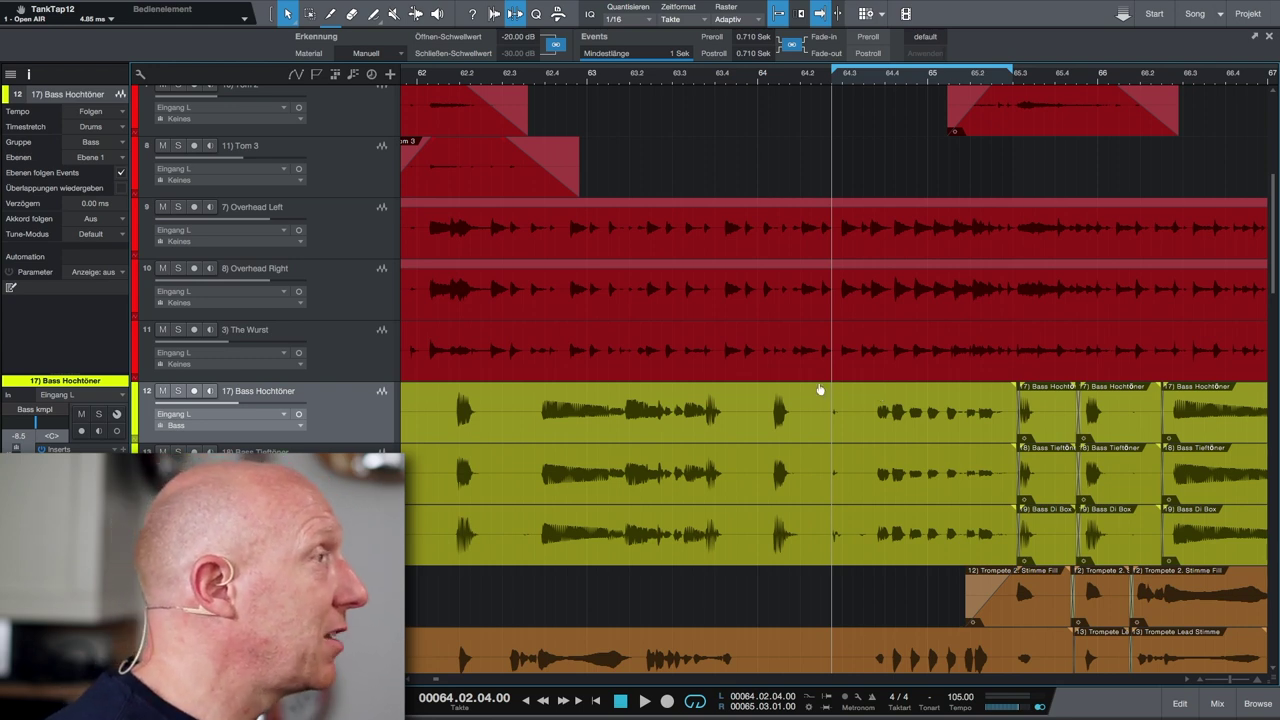
scroll(690, 307, "up", 3)
scroll(690, 307, "up", 3)
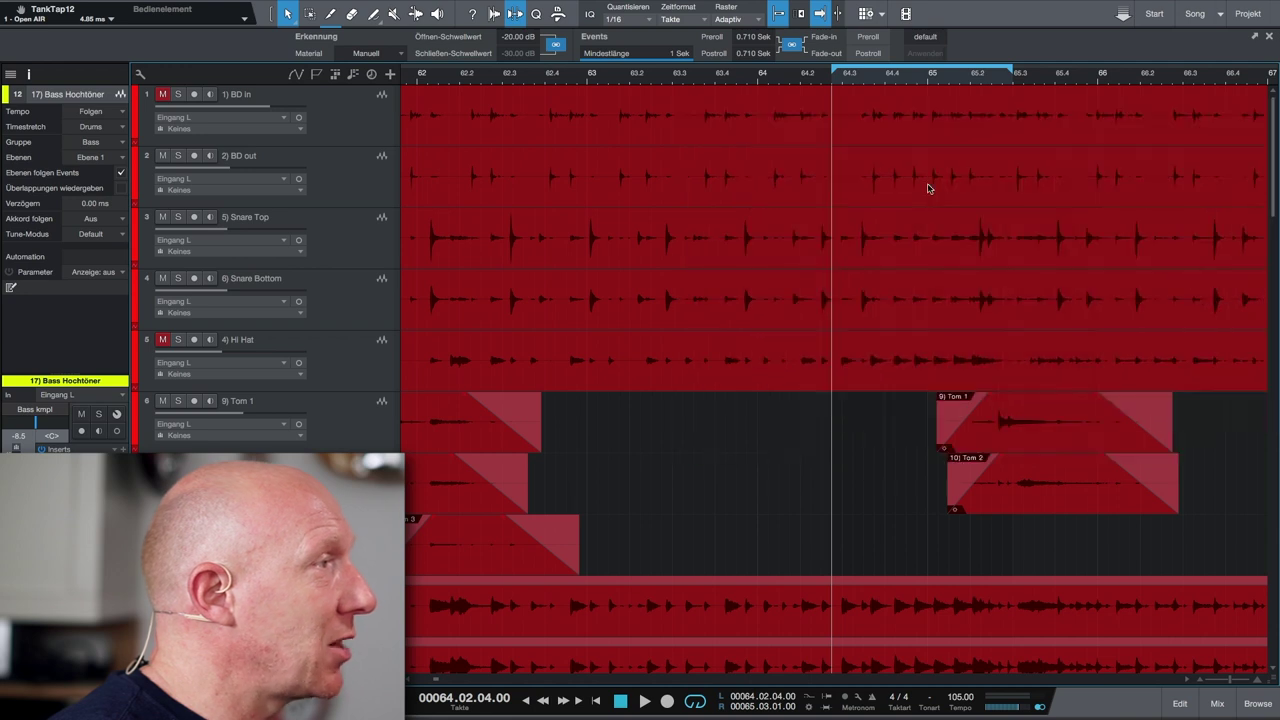
left_click(336, 187)
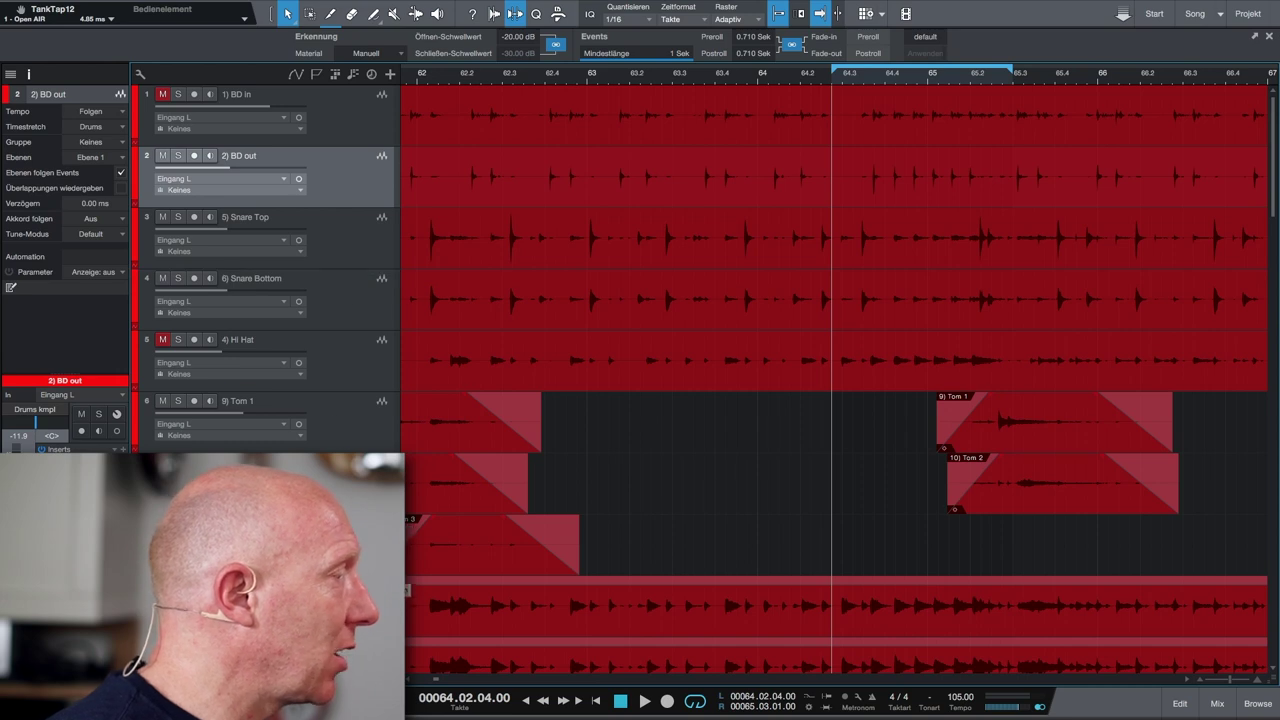
scroll(835, 380, "down", 2)
scroll(835, 380, "down", 4)
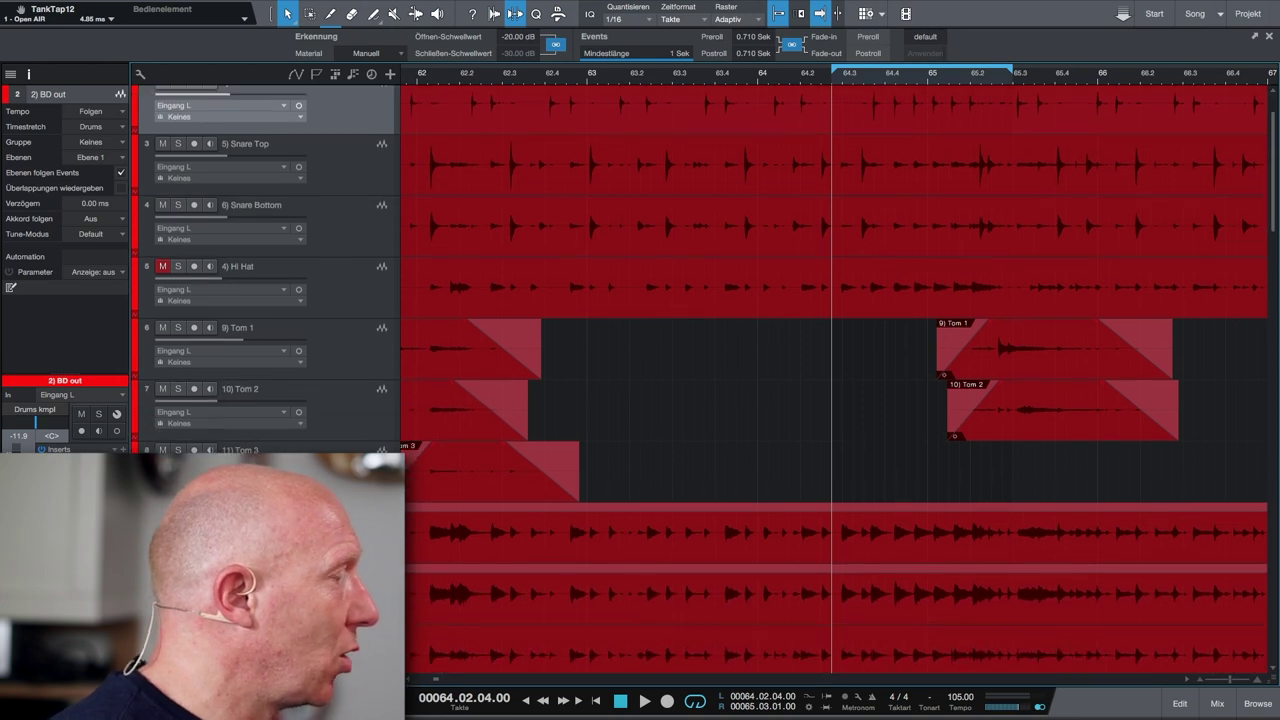
scroll(410, 575, "down", 1)
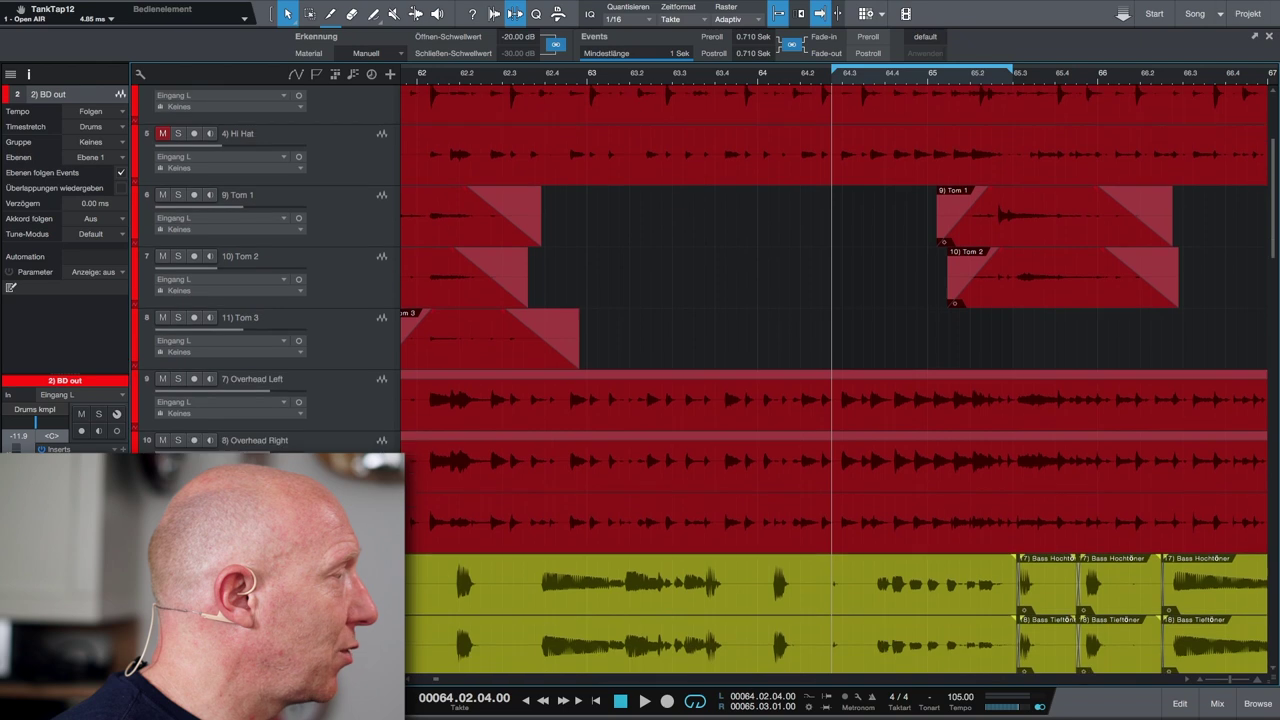
scroll(410, 575, "down", 1)
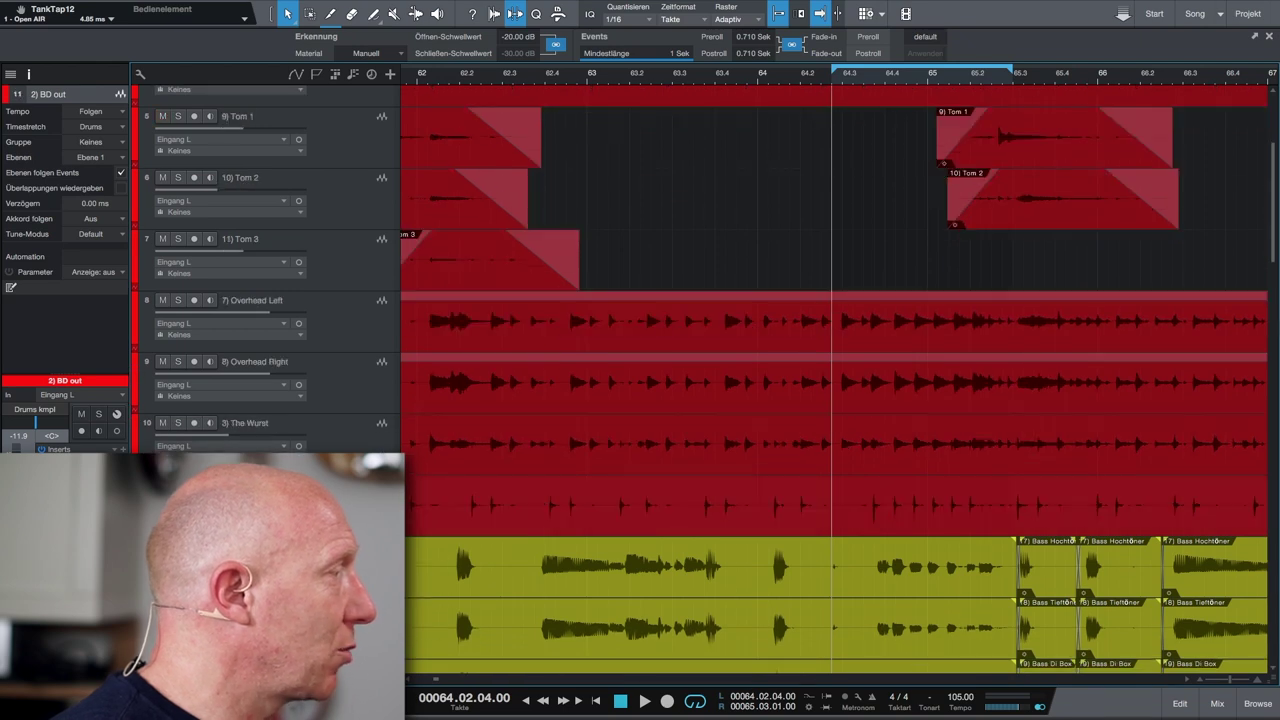
scroll(686, 415, "down", 3)
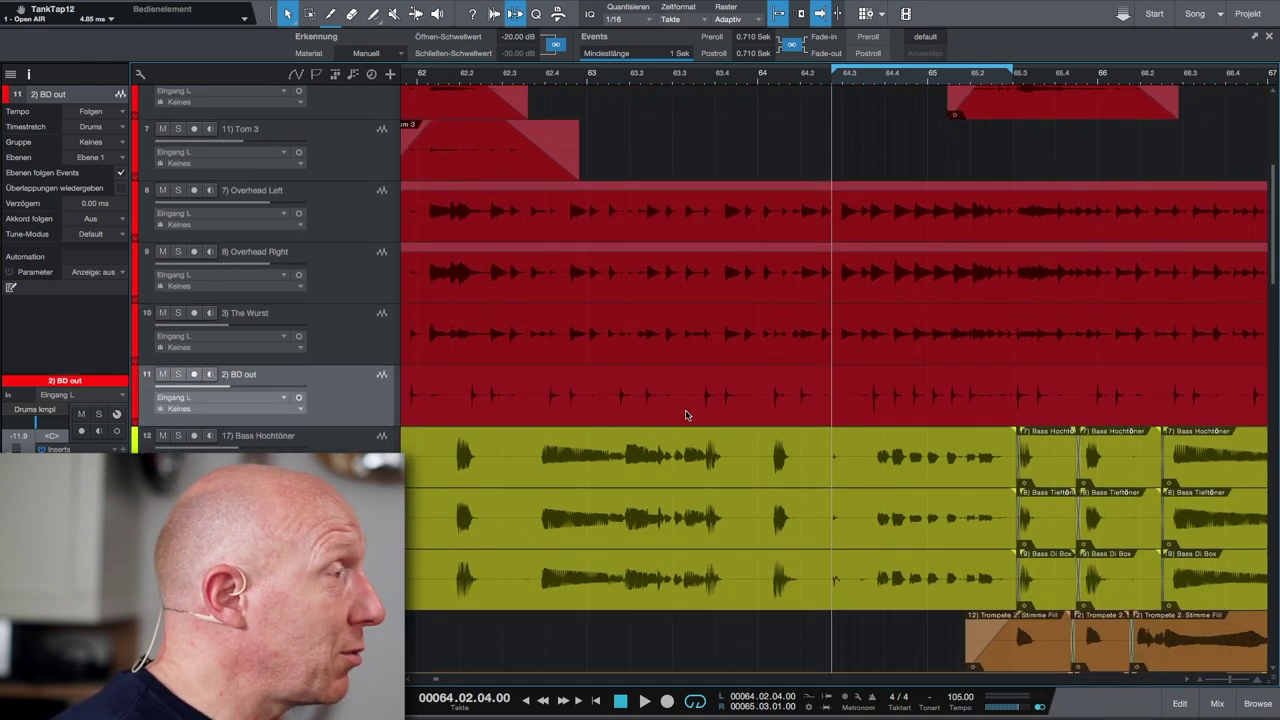
Step: Place the playhead on the BD out hit between 64.3 and 64.4 to compare its timing with the bass notes
scroll(880, 395, "up", 5)
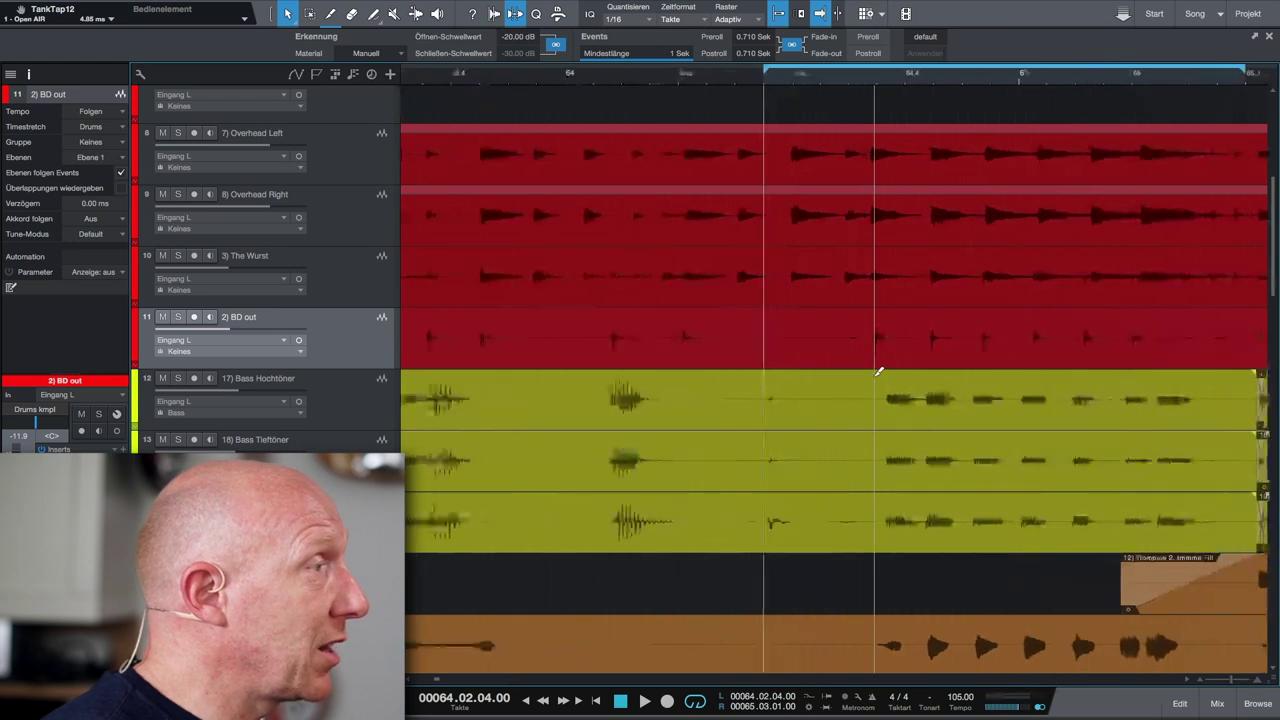
scroll(878, 372, "up", 4)
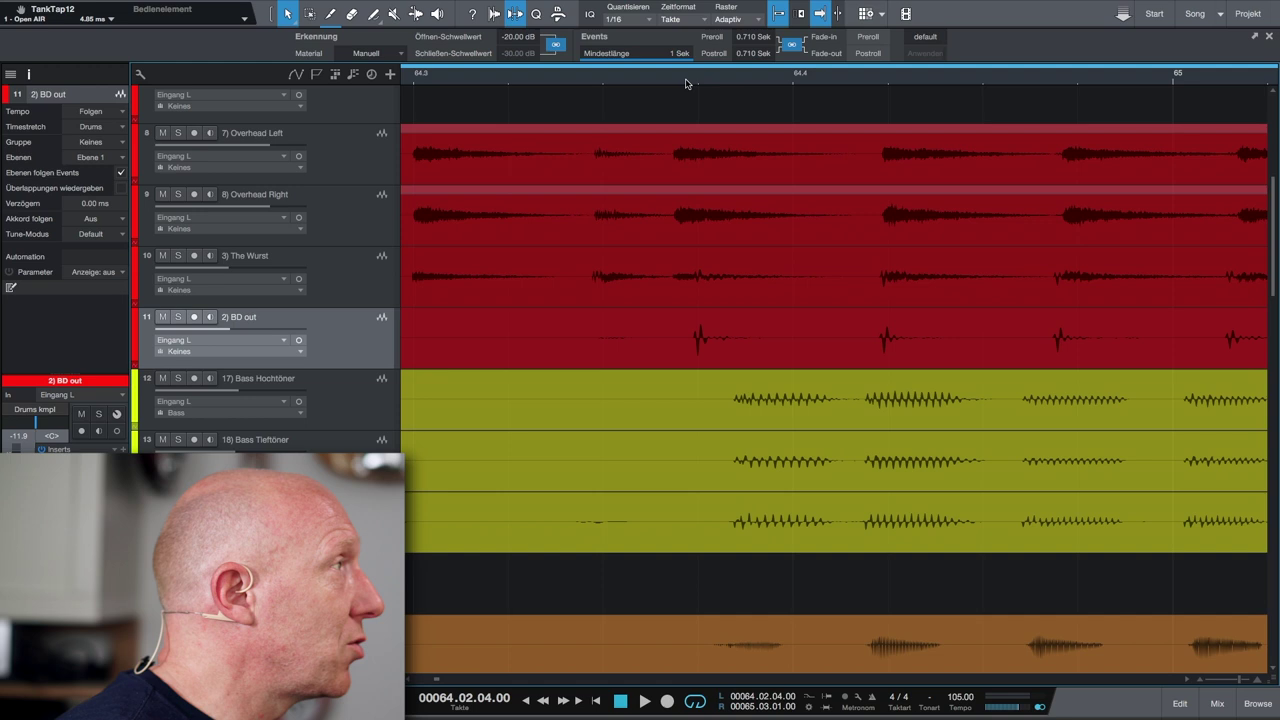
left_click(686, 83)
left_click(692, 80)
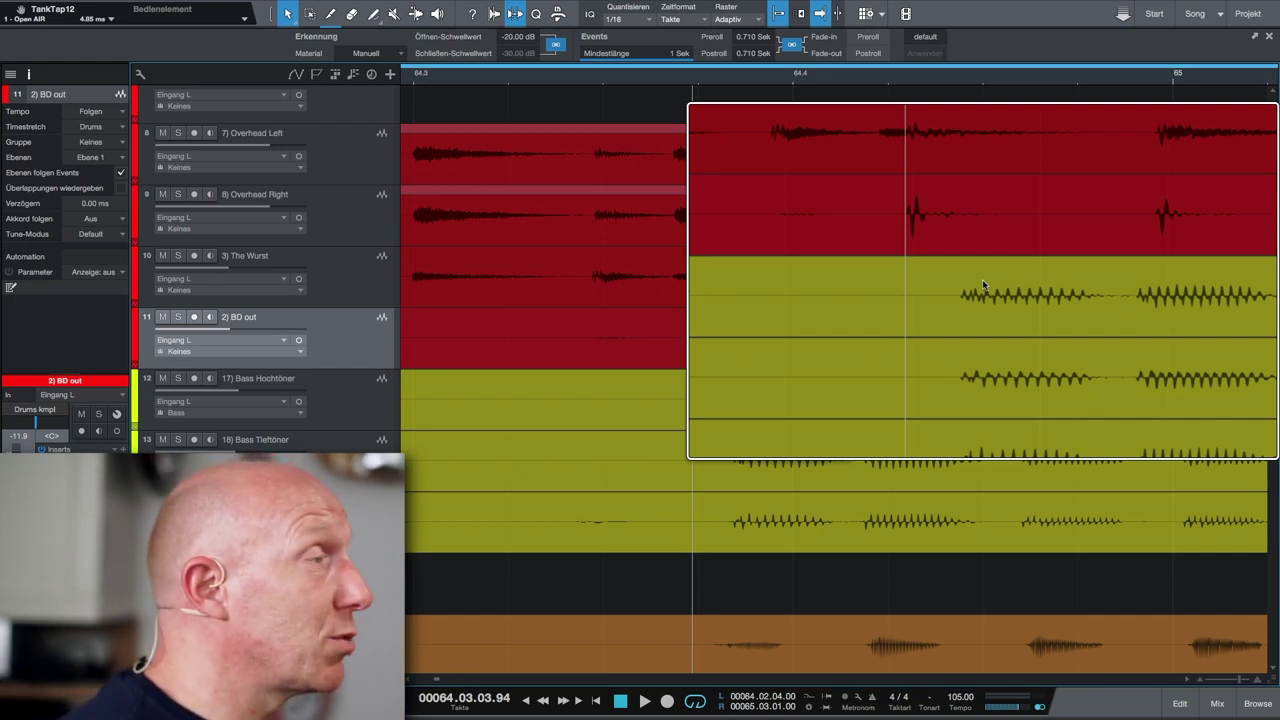
Step: Group the tracks 17) Bass Hochtöner, 18) Bass Tieftöner and 19) Bass Di Box under the name "Bsss"
scroll(982, 279, "down", 3)
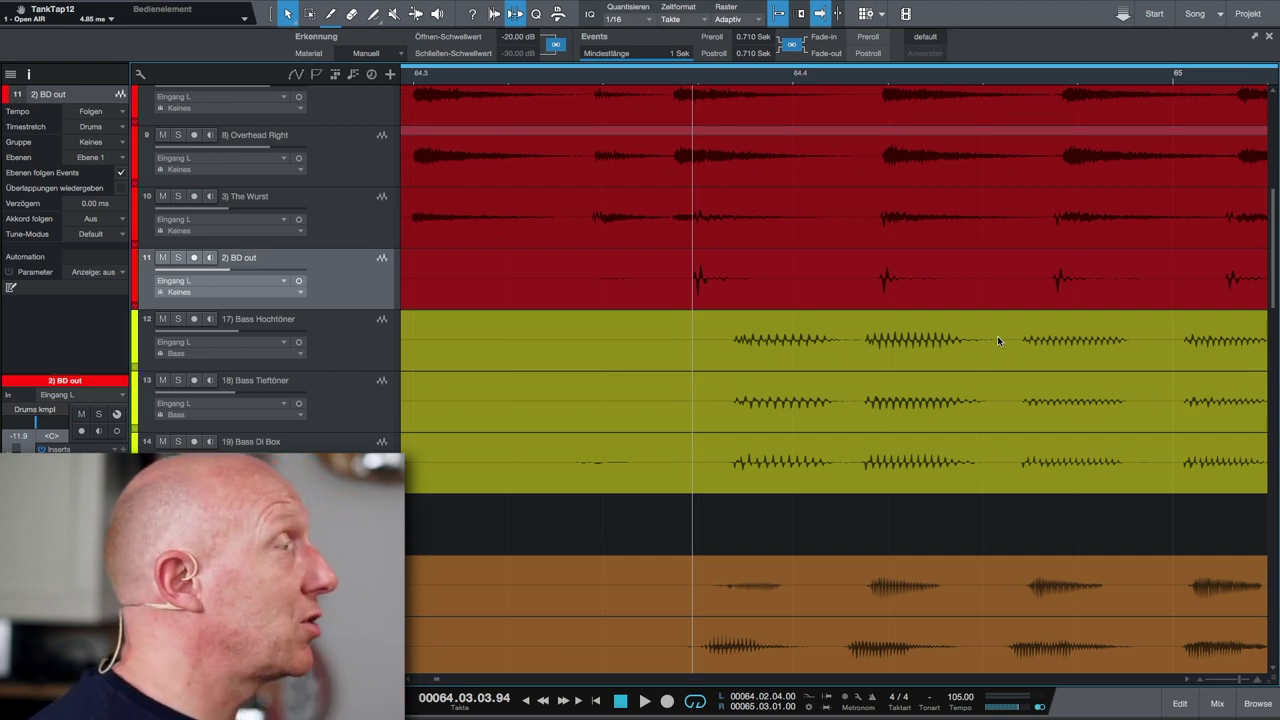
left_click(326, 336)
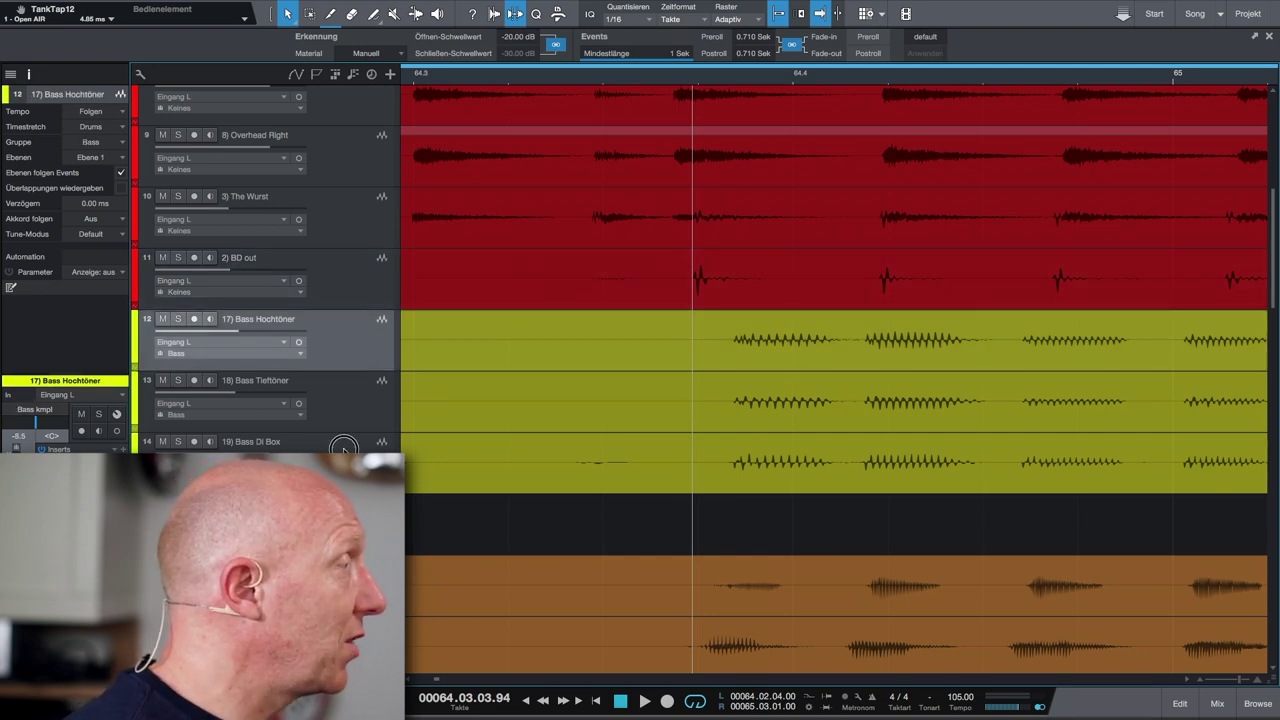
left_click(343, 446, "shift")
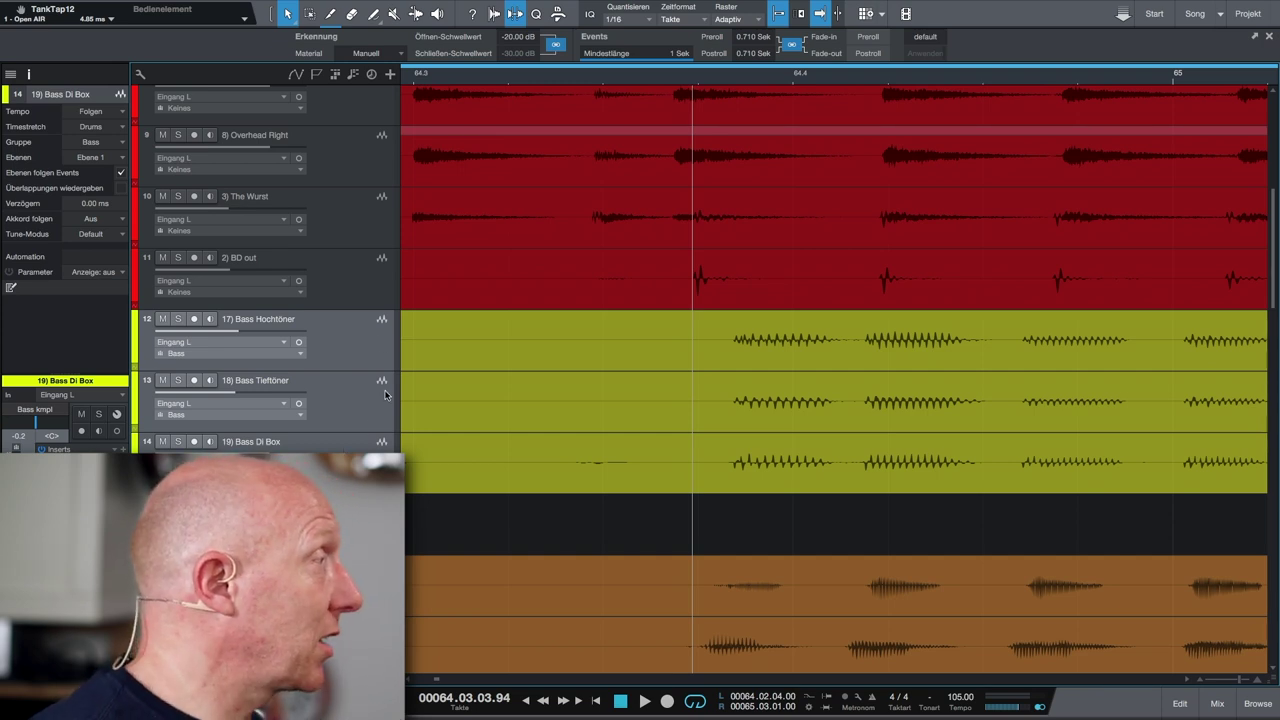
left_click(345, 463)
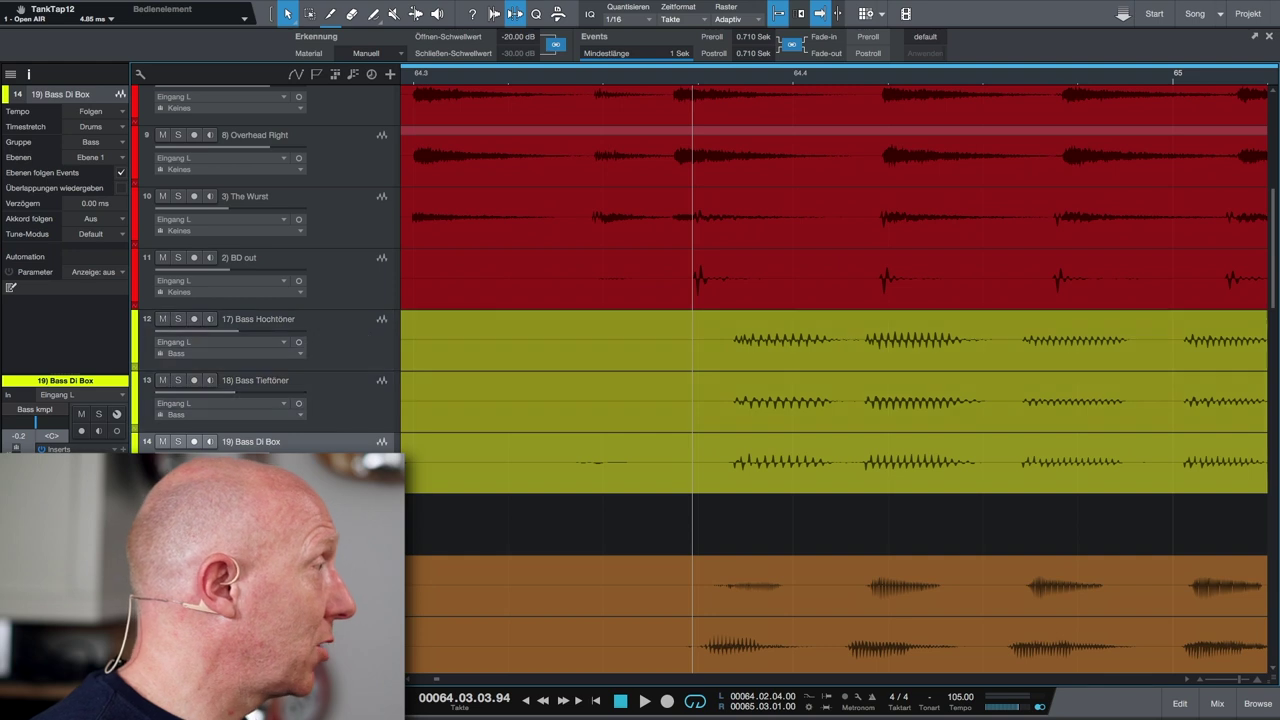
left_click(362, 344)
right_click(372, 335)
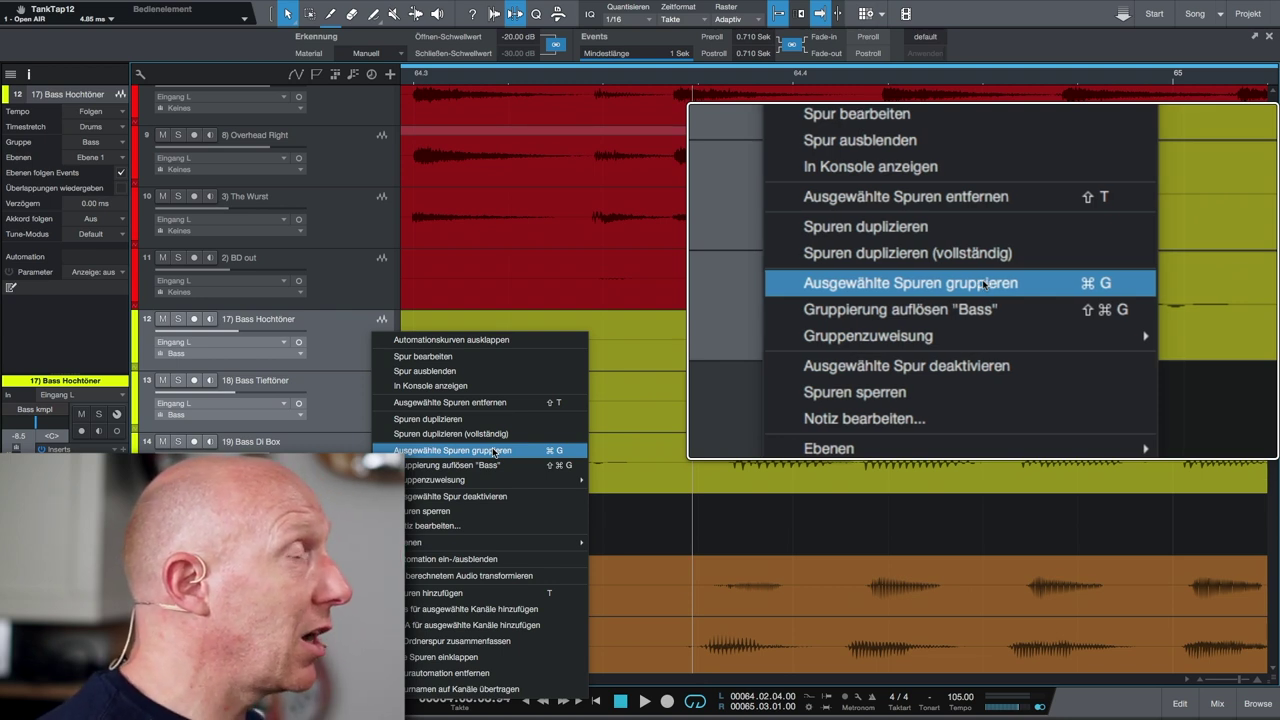
left_click(494, 451)
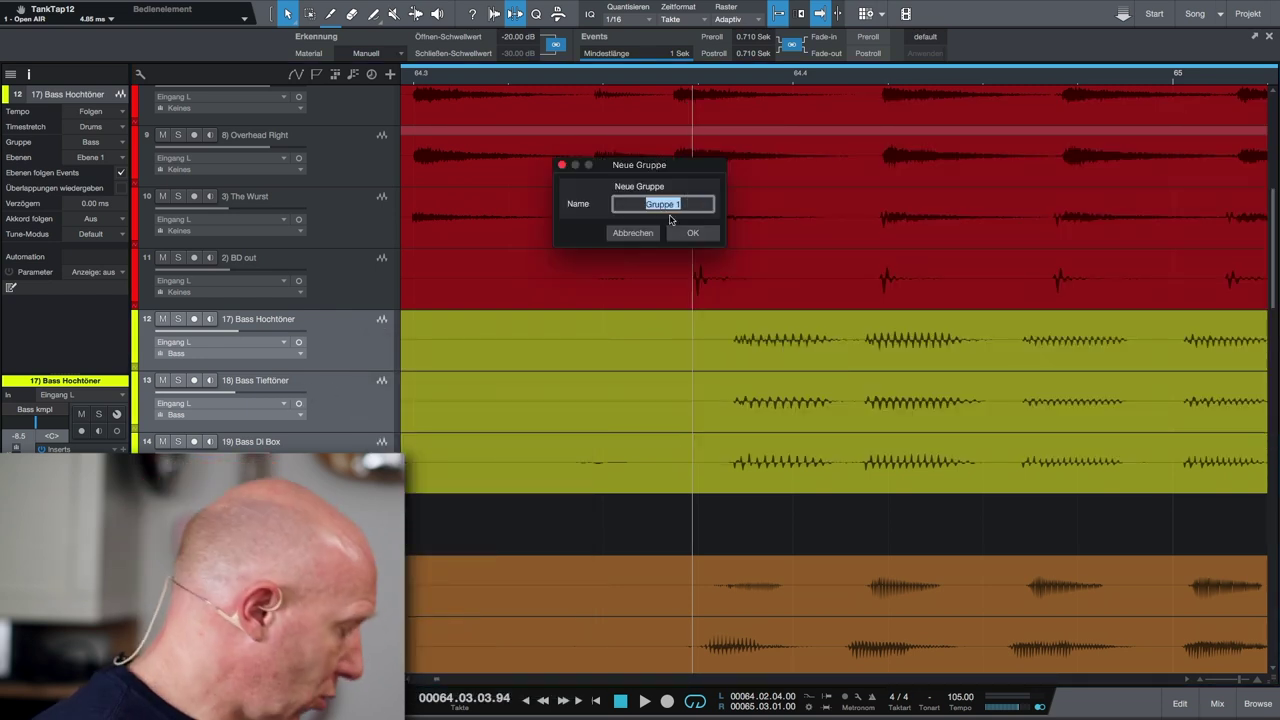
type("Bass")
key("Return")
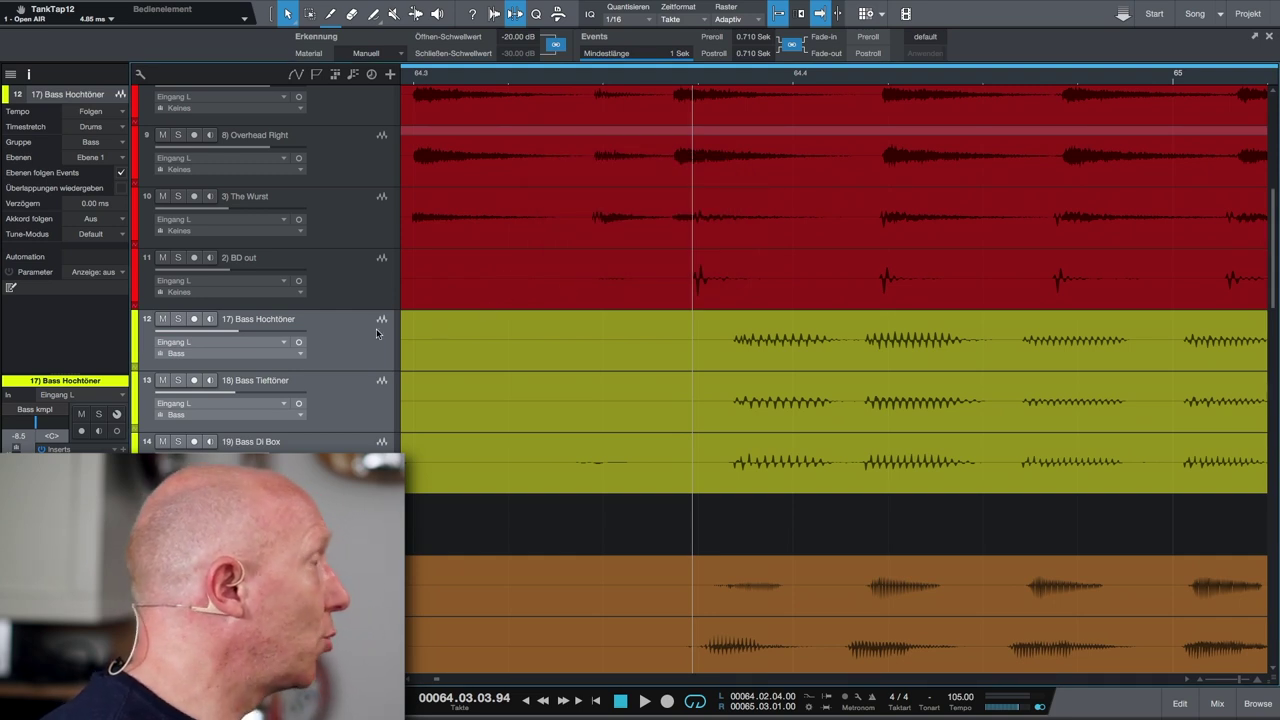
Step: Limit the bass group "Bsss" to Bearbeitung by disabling Lautstärke, Stumm / Solo, Aufnahme / Mithören, Inserts and Sends in the mixer's group list
key("F3")
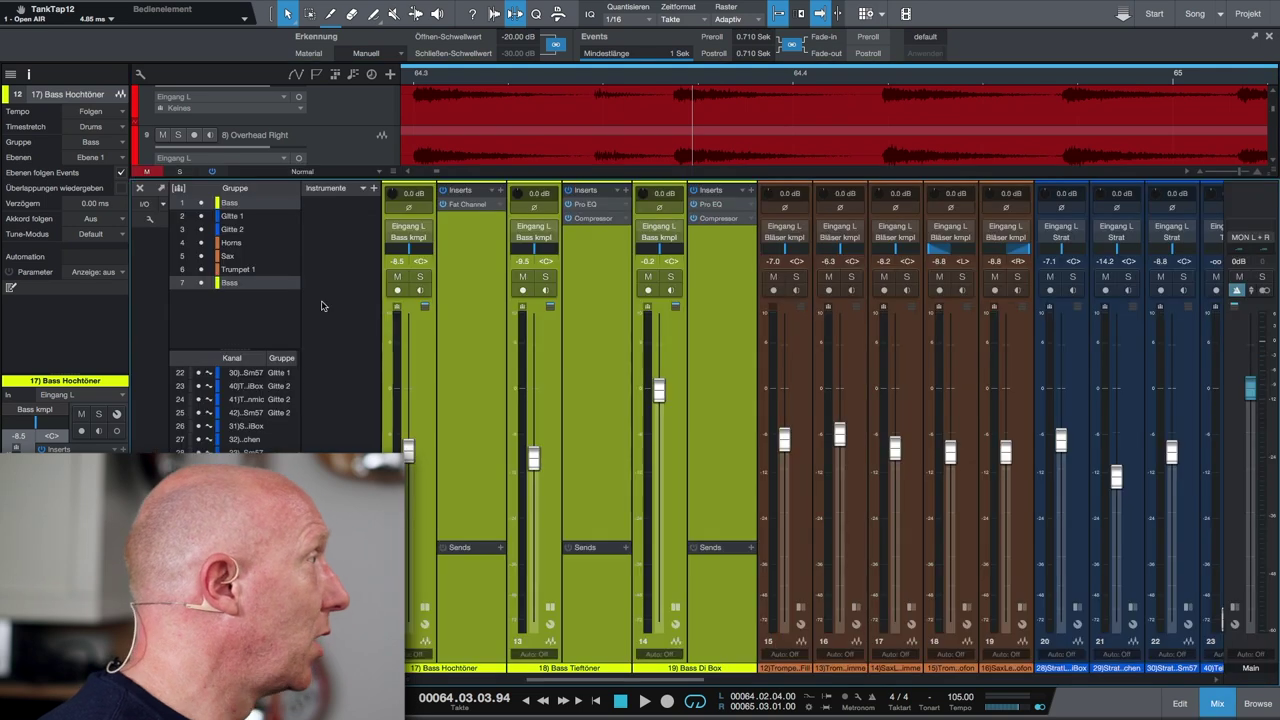
right_click(239, 285)
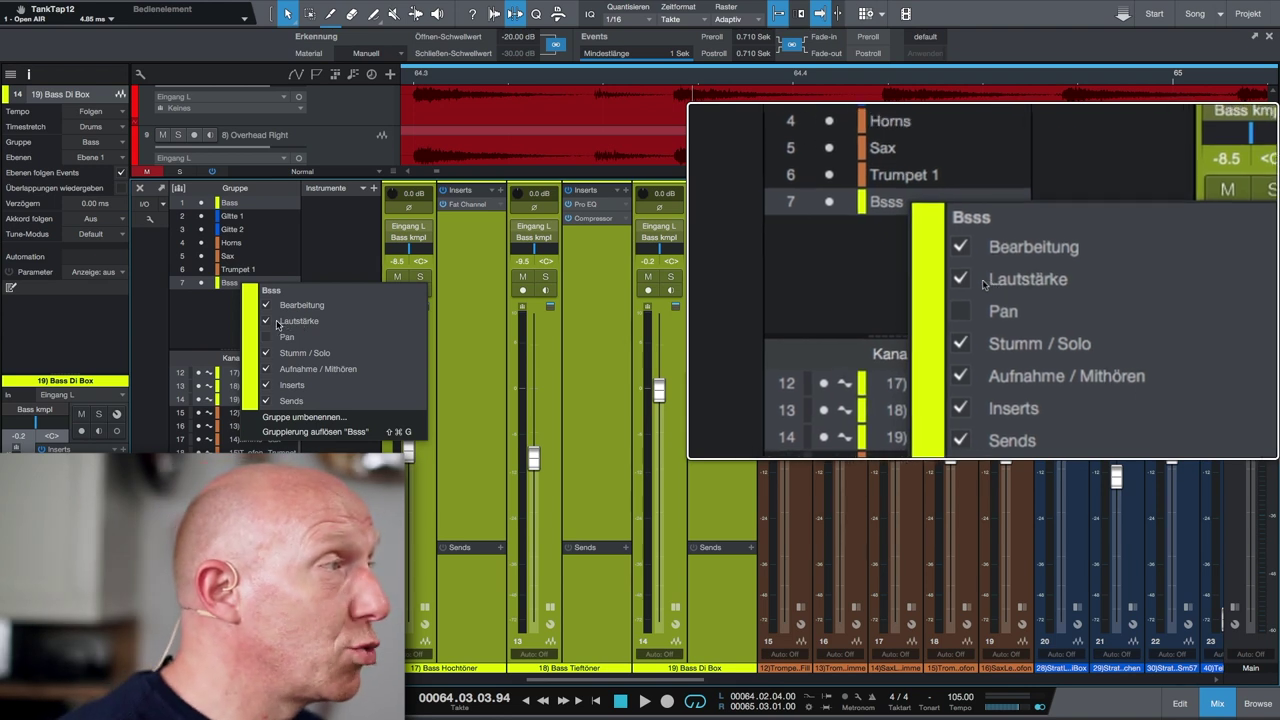
left_click(270, 323)
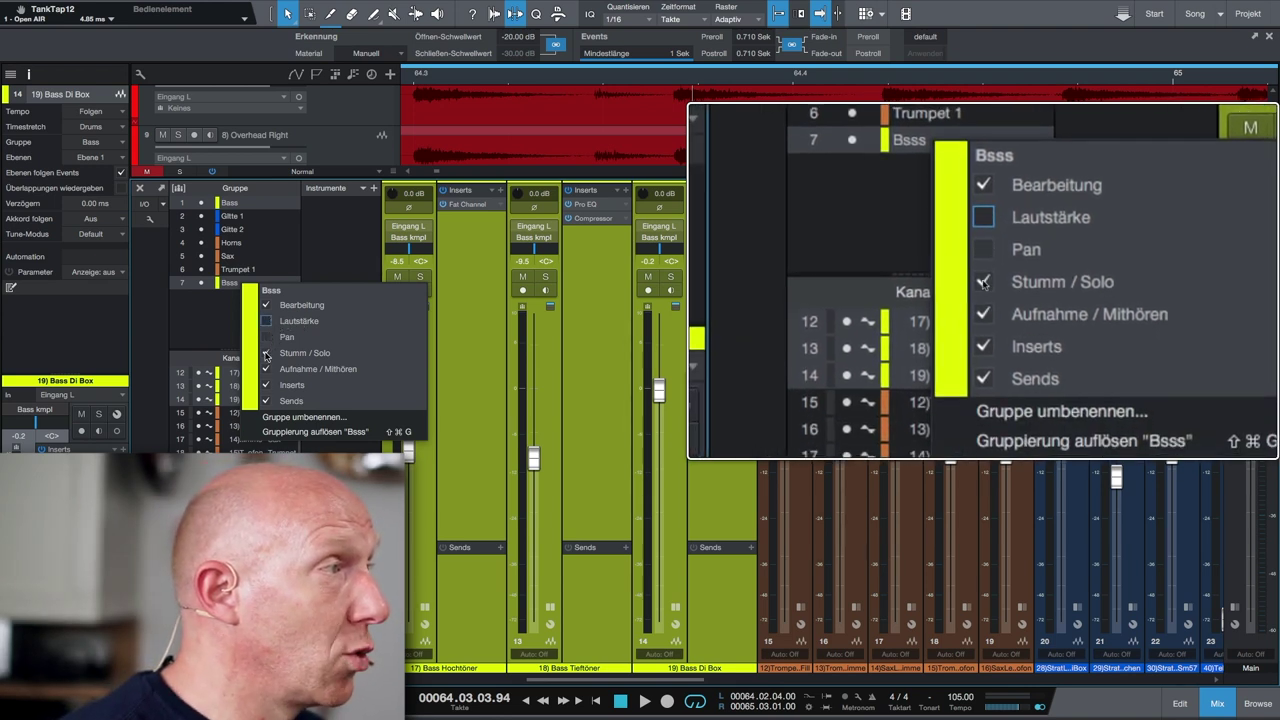
left_click(266, 354)
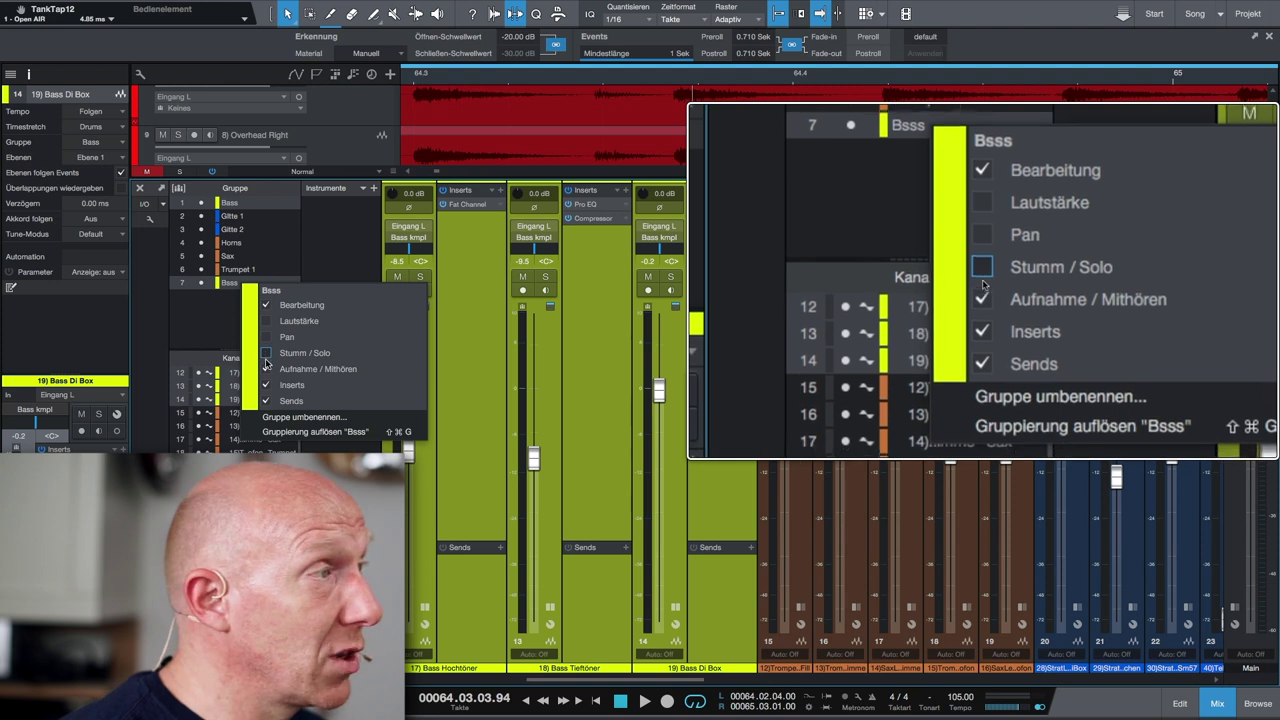
left_click(267, 370)
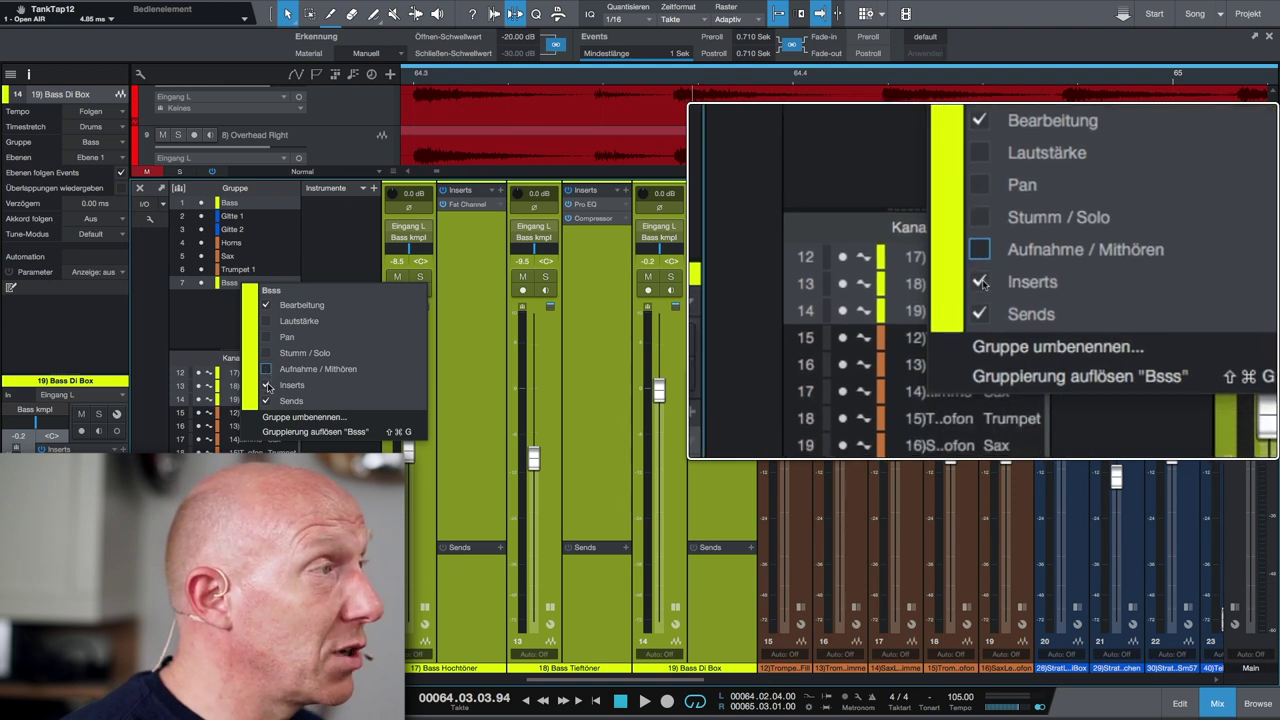
left_click(267, 386)
left_click(267, 401)
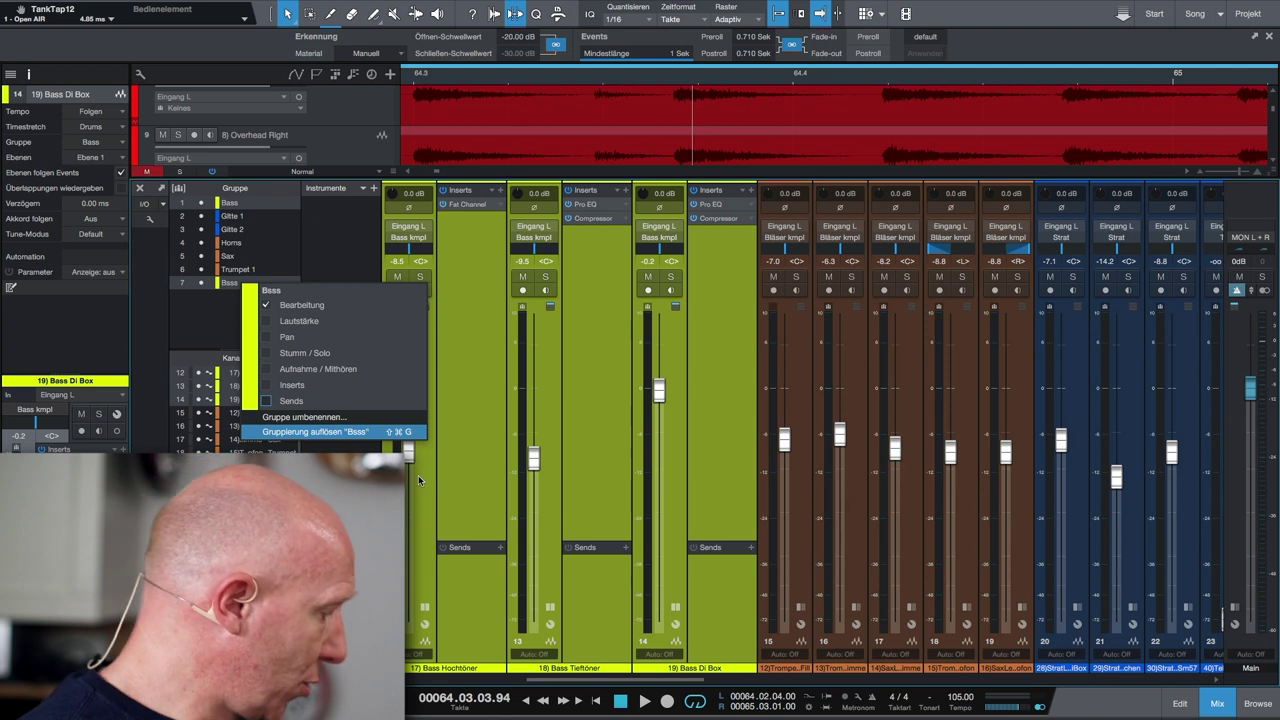
left_click(418, 475)
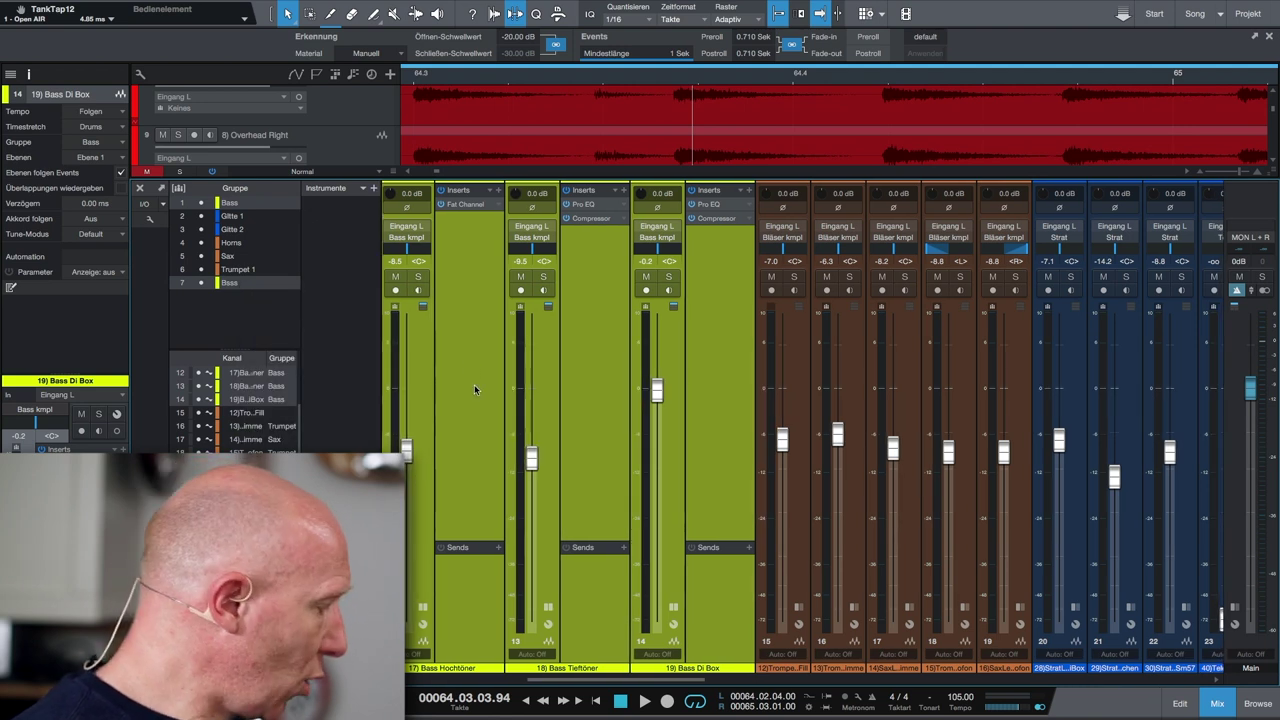
key("F3")
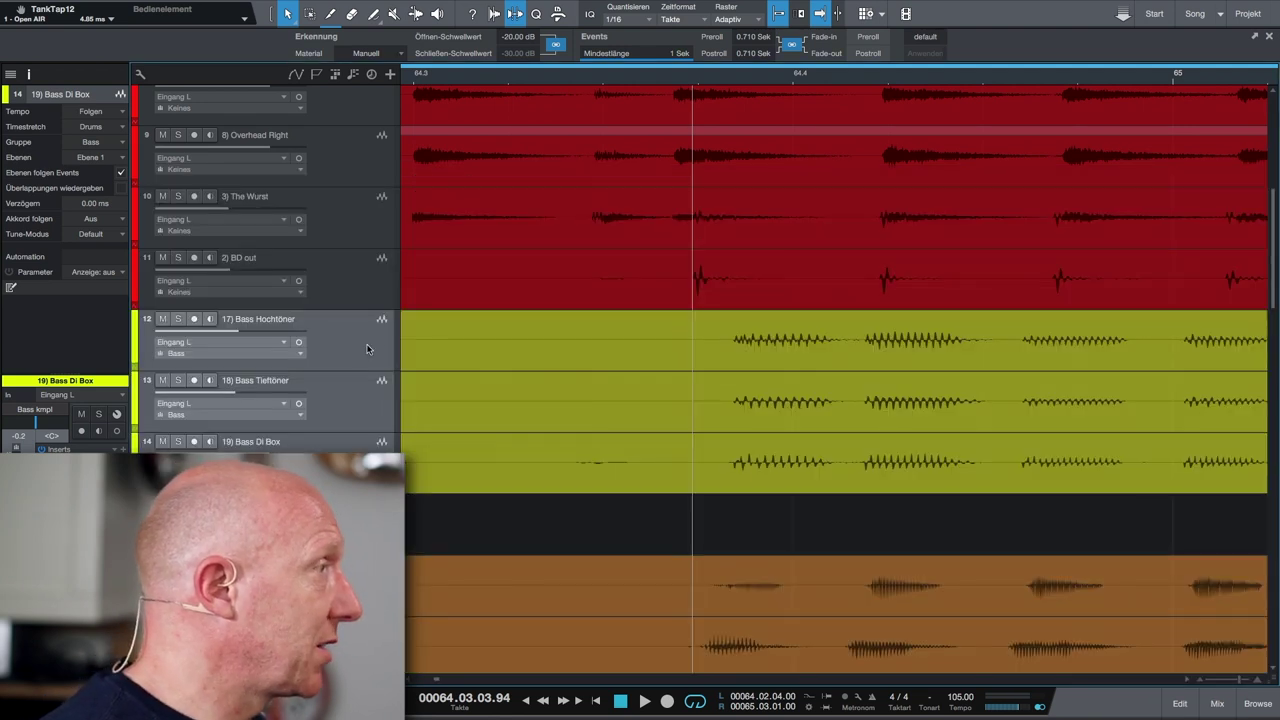
Step: Split the grouped bass events just before each of the first three notes between 64.3 and 65
left_click(682, 340)
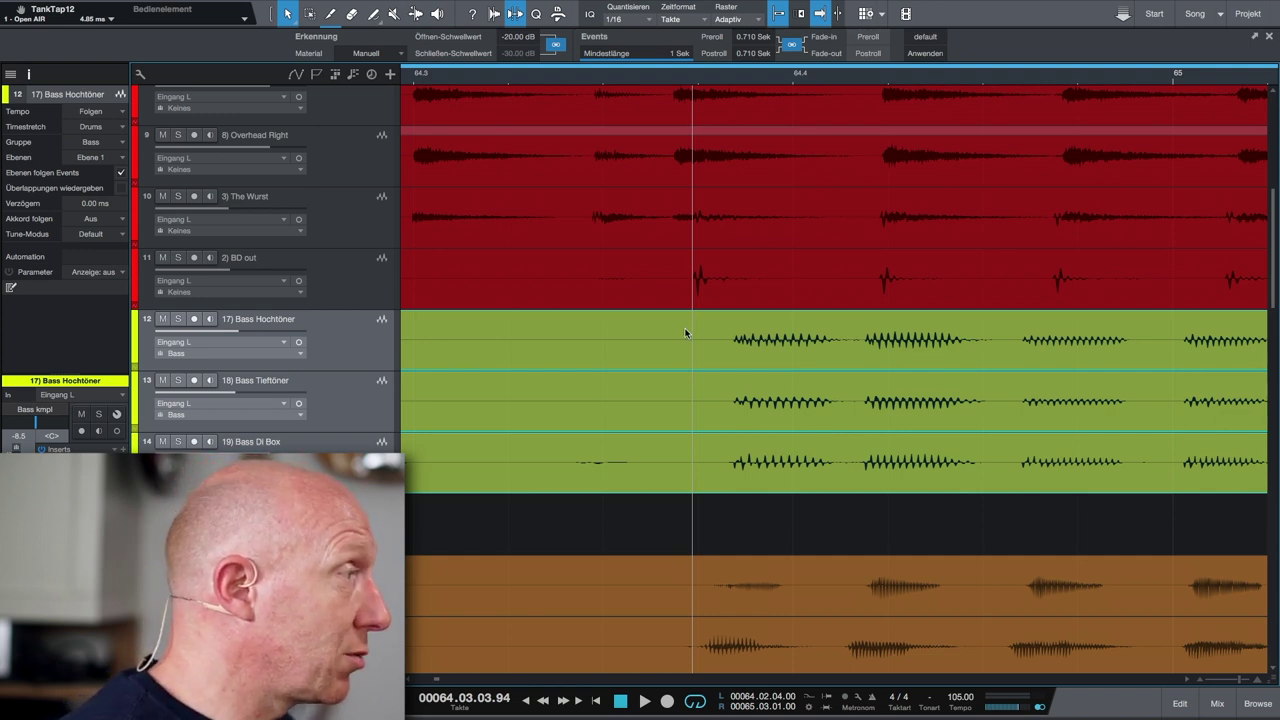
key("super")
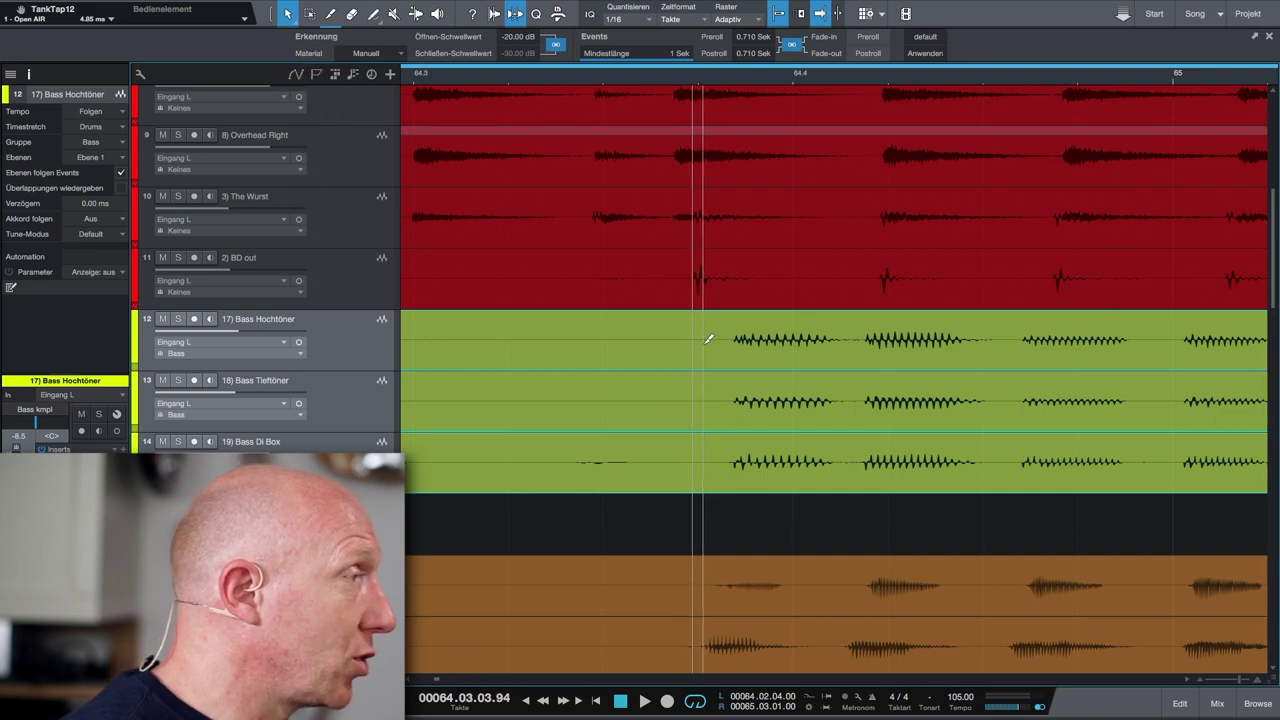
left_click(705, 340)
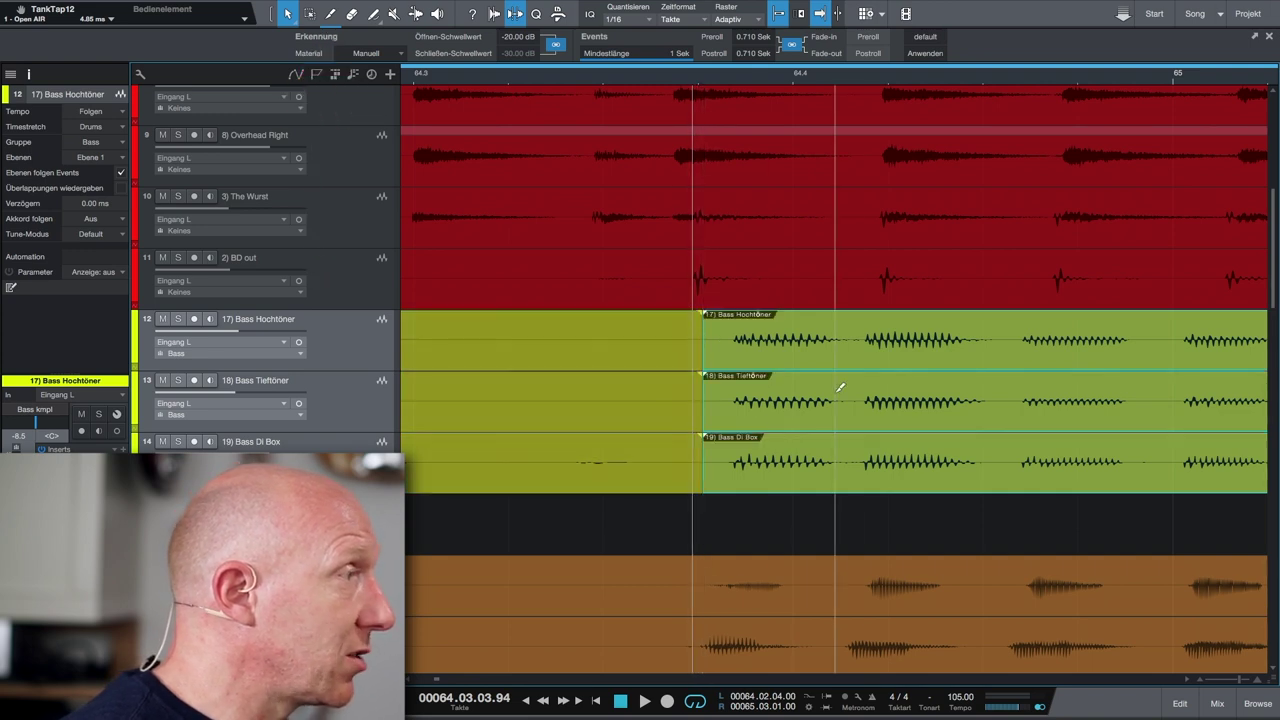
left_click(851, 342)
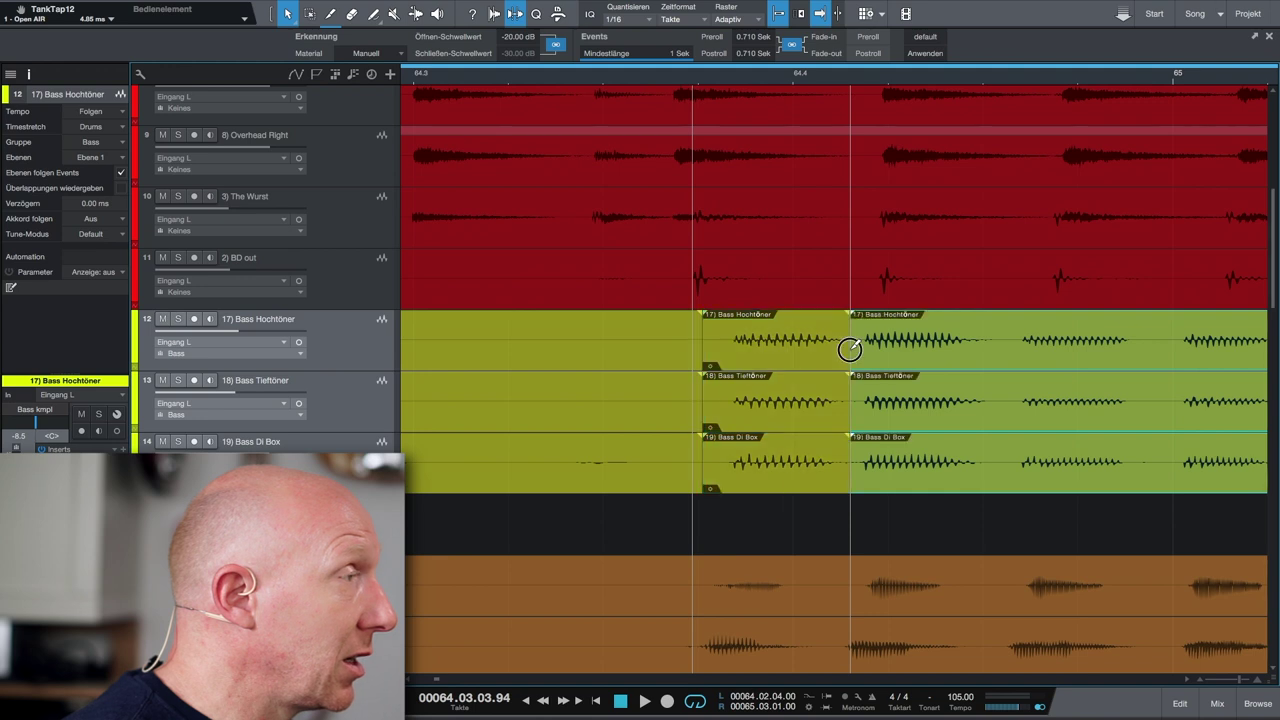
left_click(1004, 342)
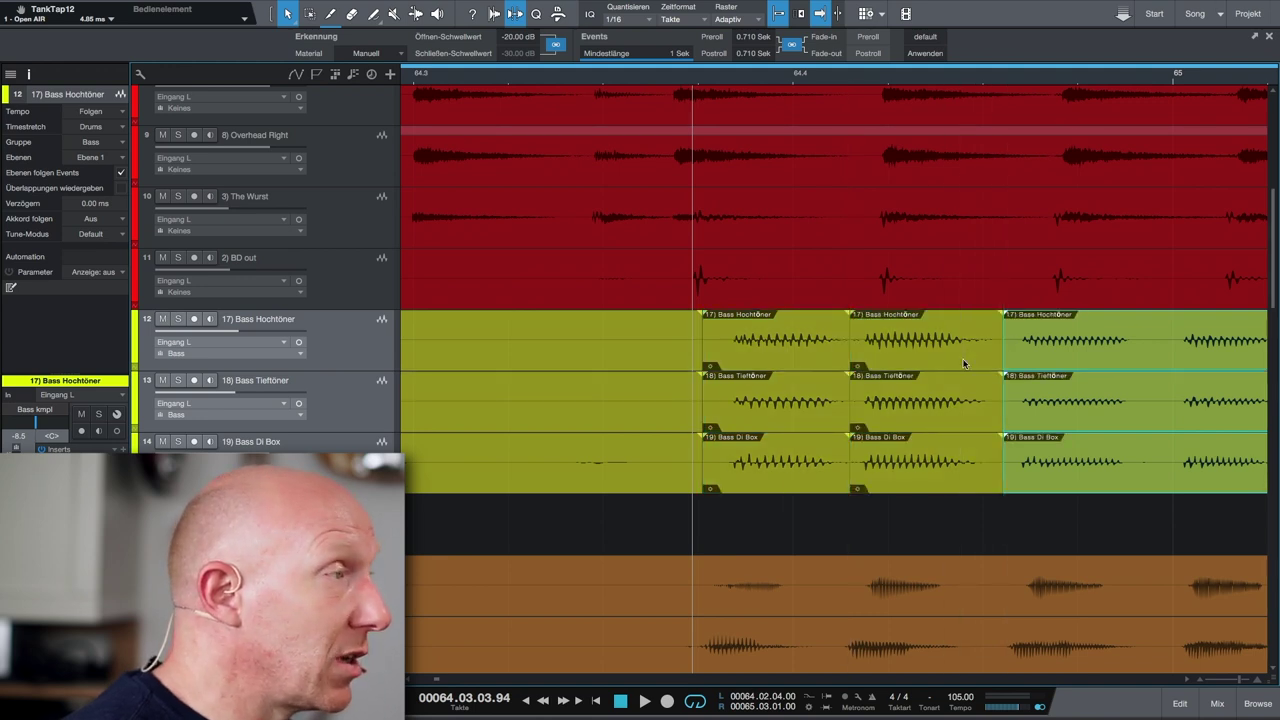
Step: Split the grouped bass events before each of the next four notes, and again behind the last one shortly before 65.3
scroll(963, 363, "right", 5)
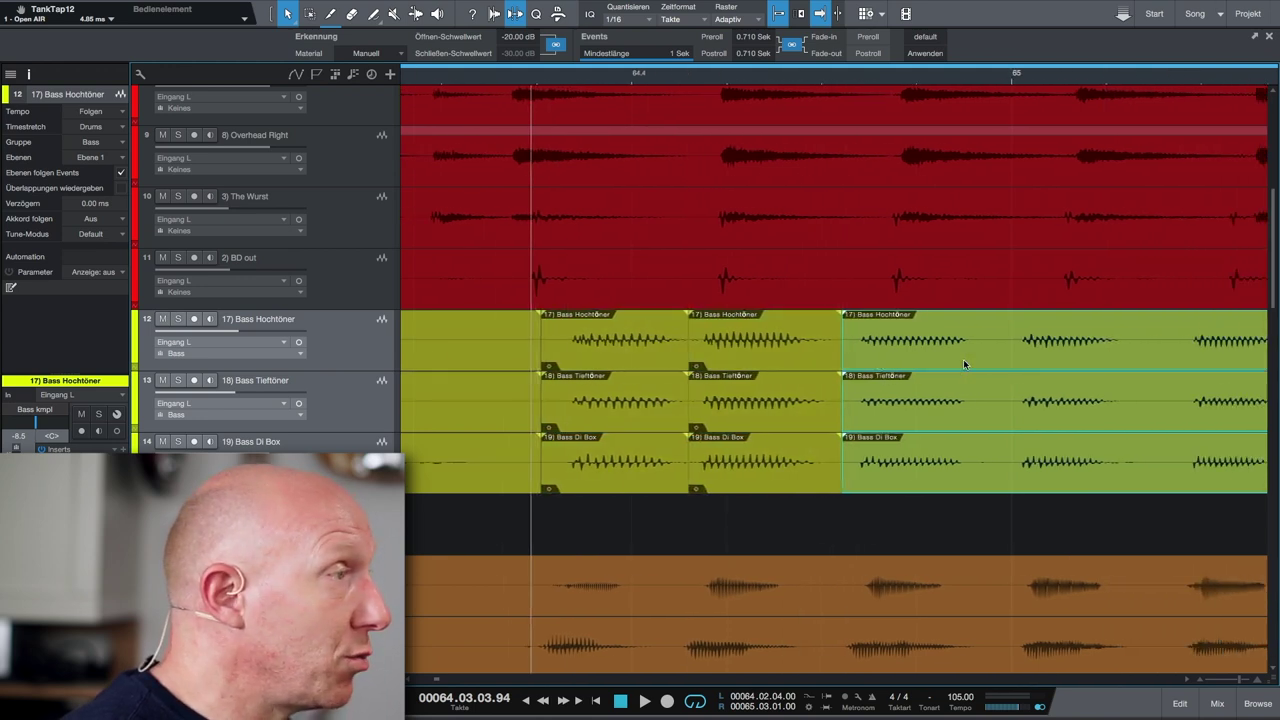
left_click(911, 350)
left_click(1066, 357)
scroll(1010, 358, "right", 3)
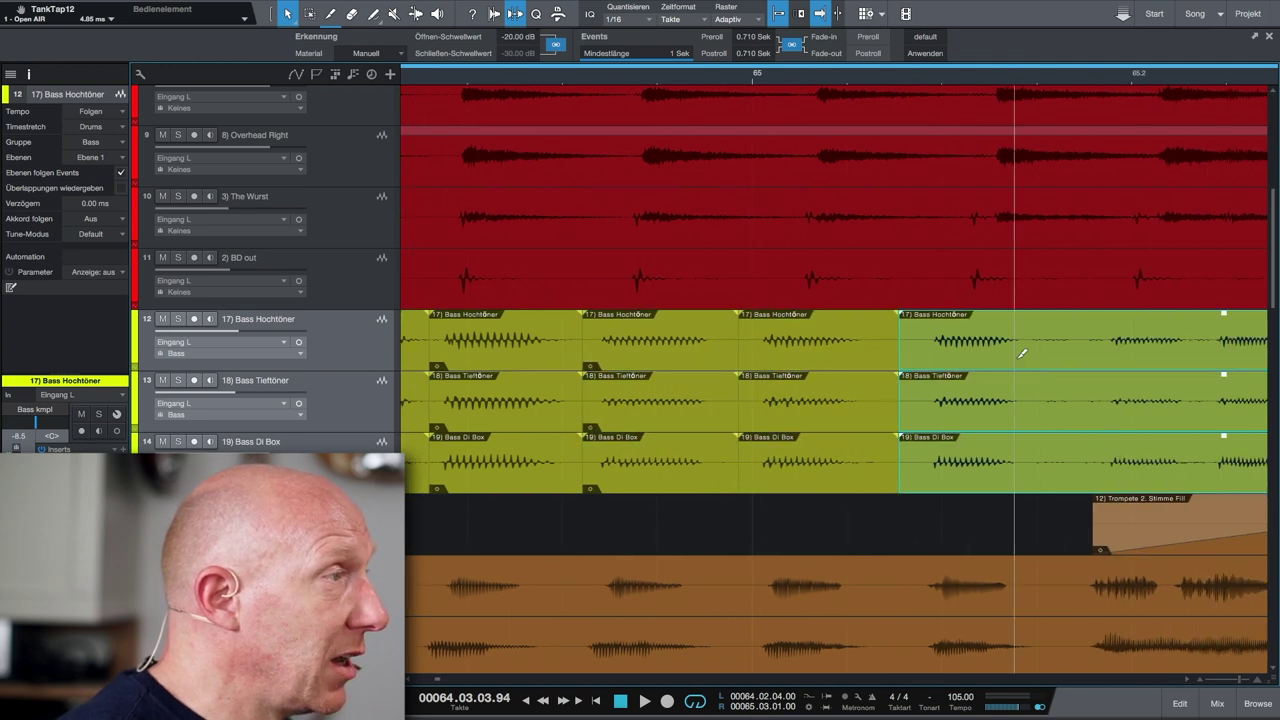
left_click(1072, 355, "alt")
scroll(1000, 358, "right", 5)
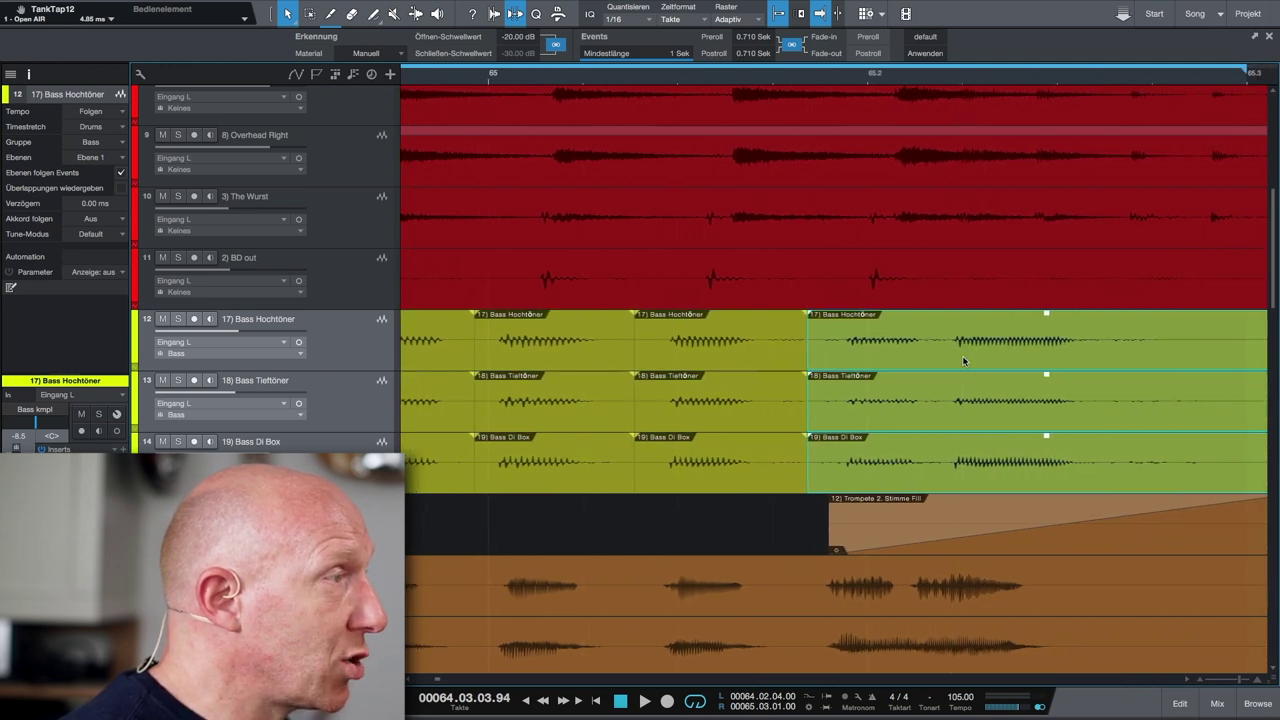
left_click(930, 358, "alt")
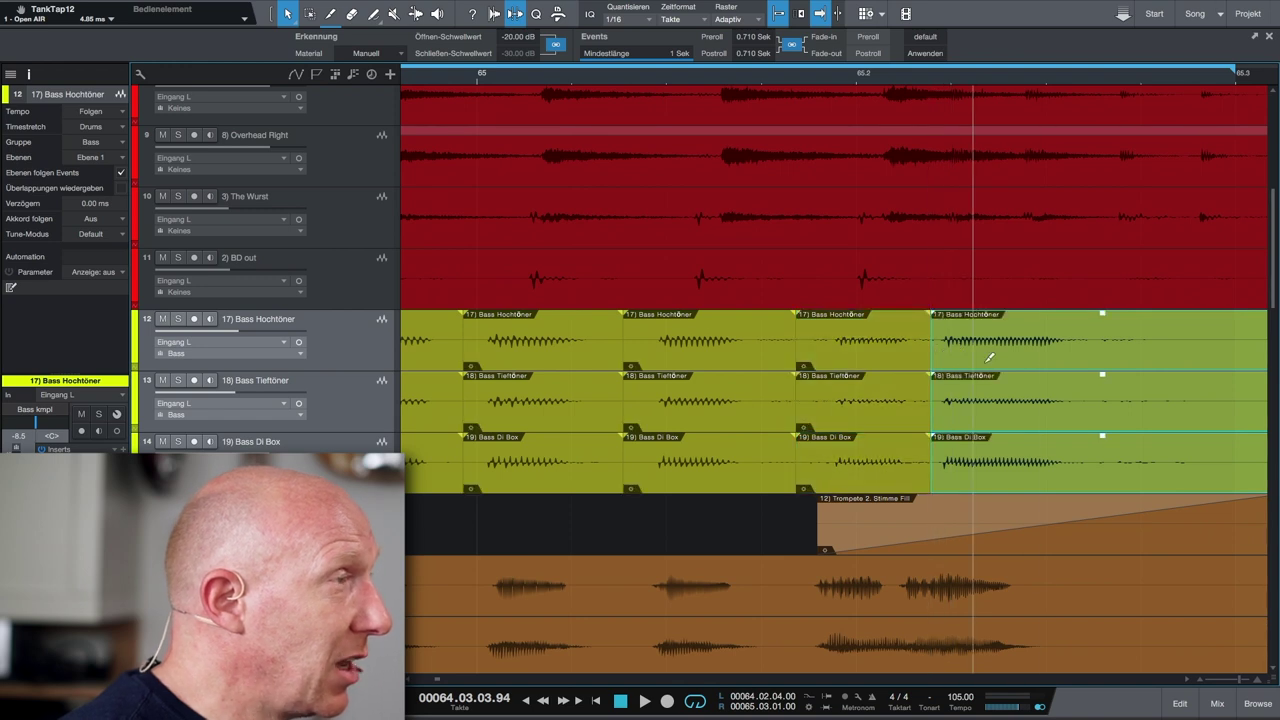
left_click(1161, 357, "alt")
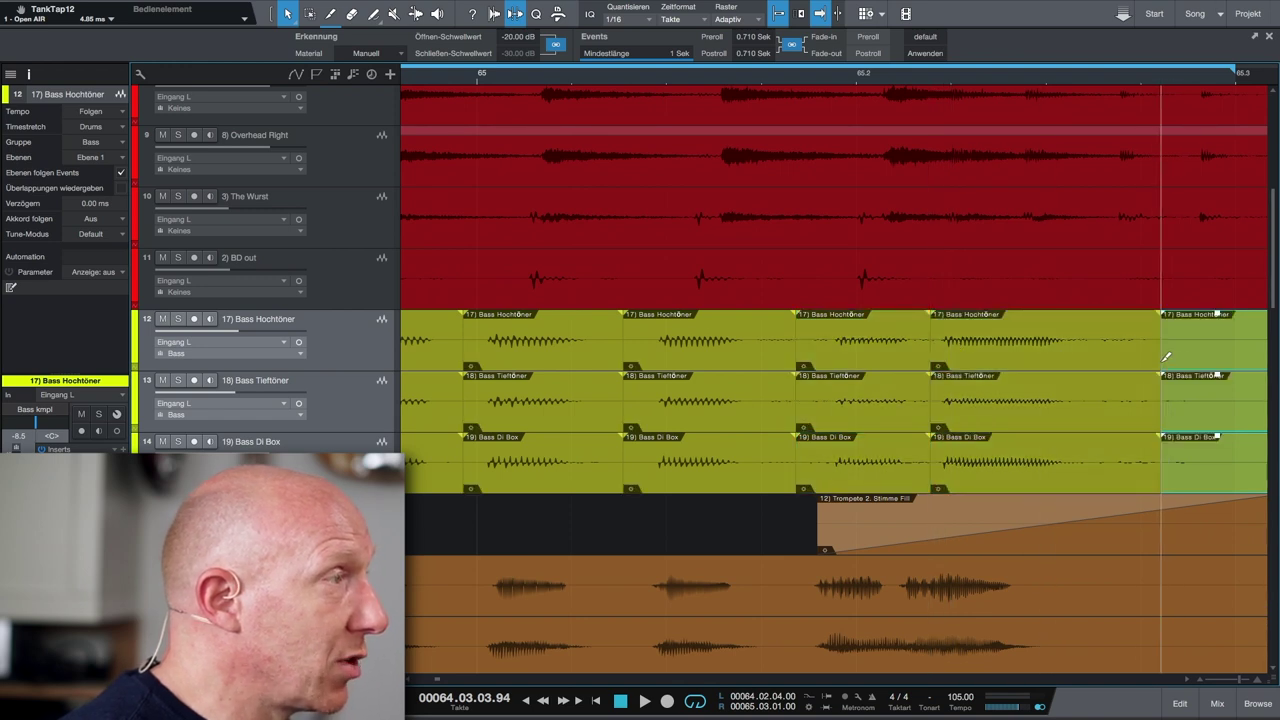
Step: Set the playhead to 64.03.03.99 on the BD out hit and move the first cut bass note earlier to start there
scroll(1161, 362, "right", 10)
scroll(853, 368, "left", 8)
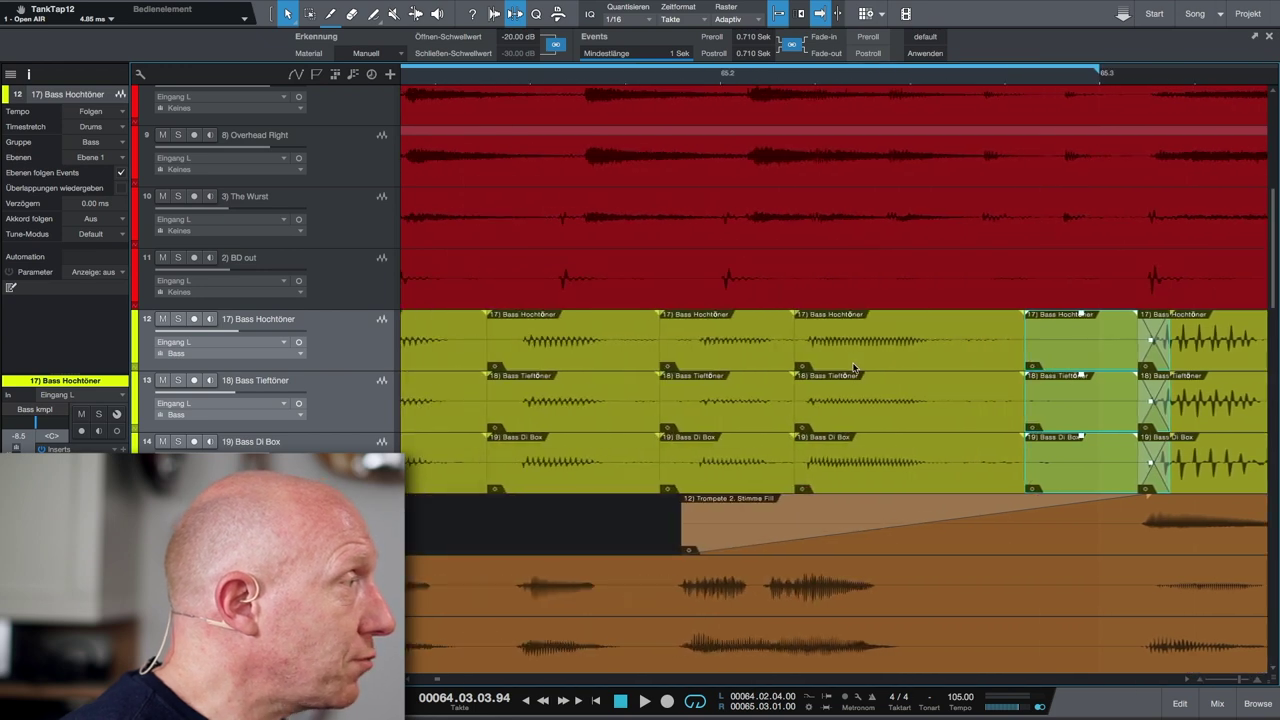
scroll(853, 368, "left", 14)
scroll(853, 368, "left", 1)
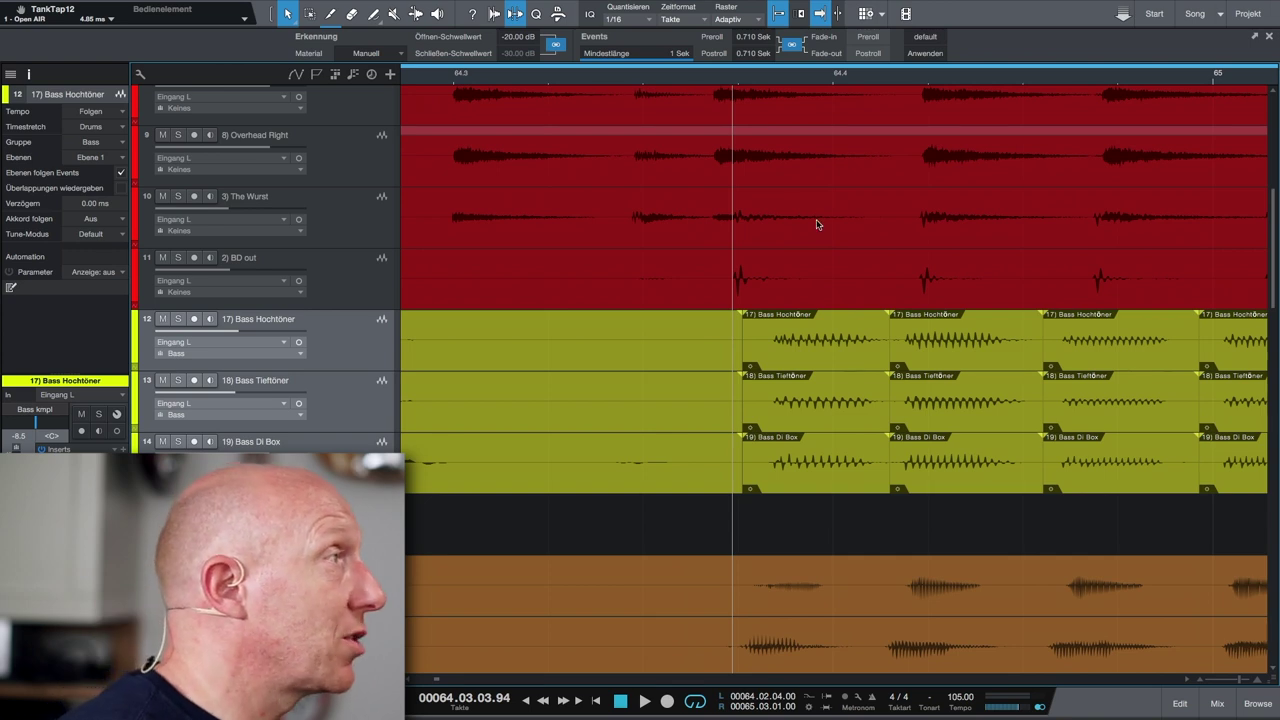
left_click(738, 83)
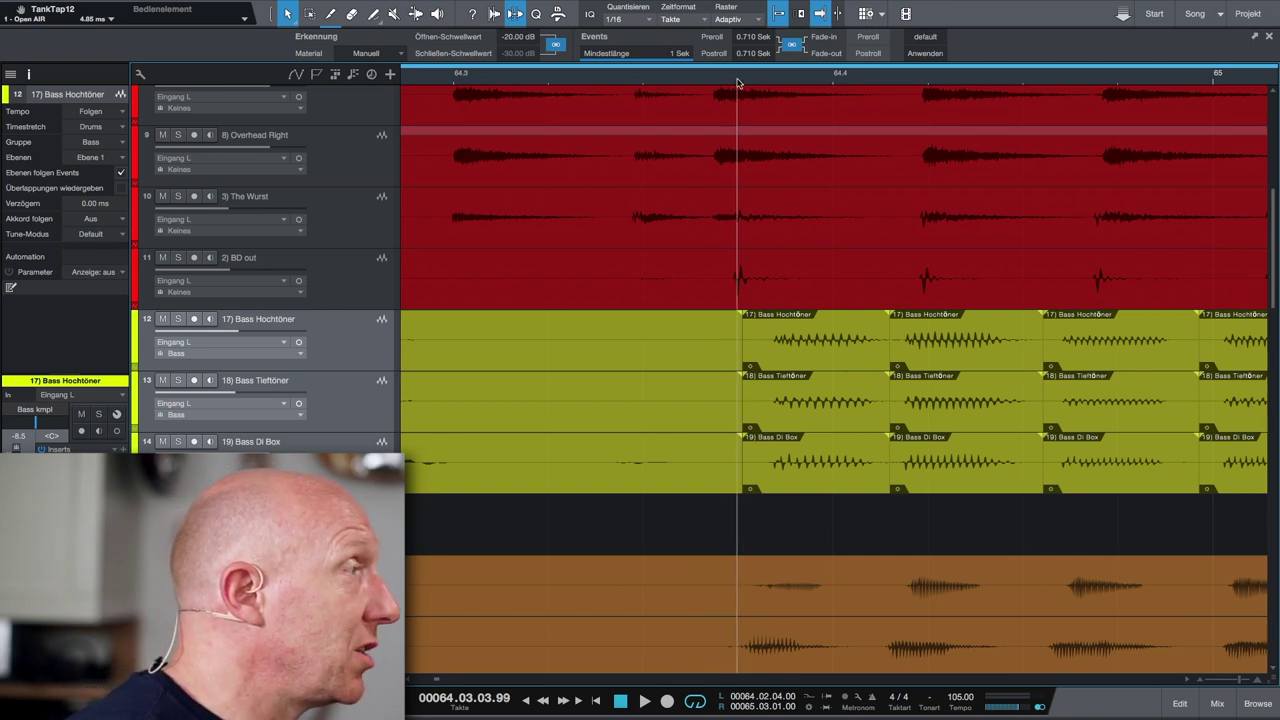
left_click_drag(801, 512, 782, 349)
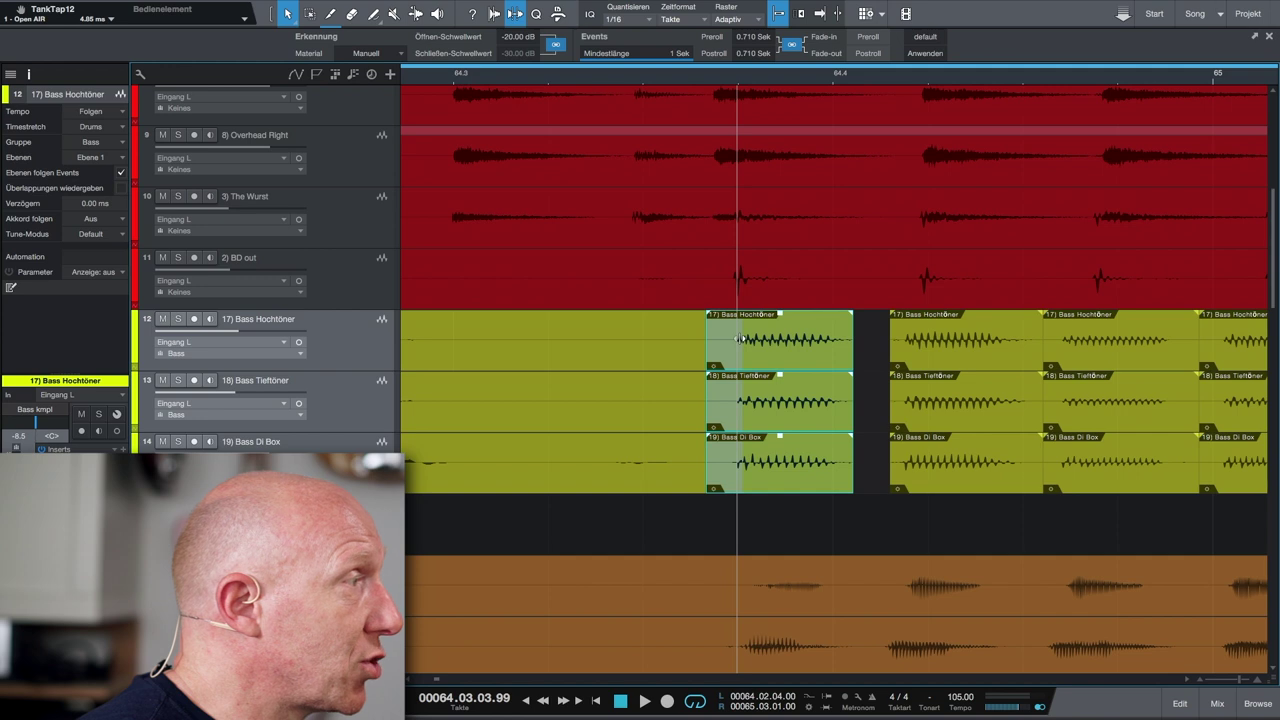
Step: Set the playhead to 64.04.01.93 on the next BD out hit and shift the second bass note later to match it
scroll(903, 341, "right", 5)
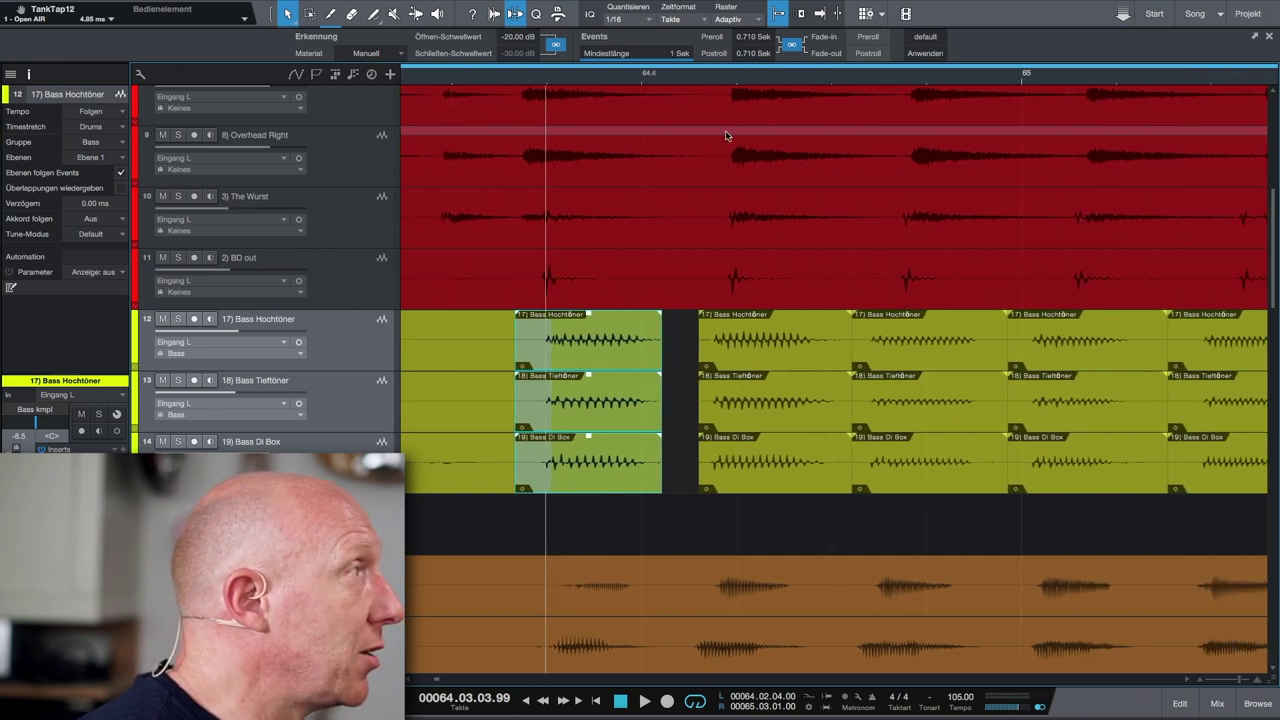
left_click(727, 84)
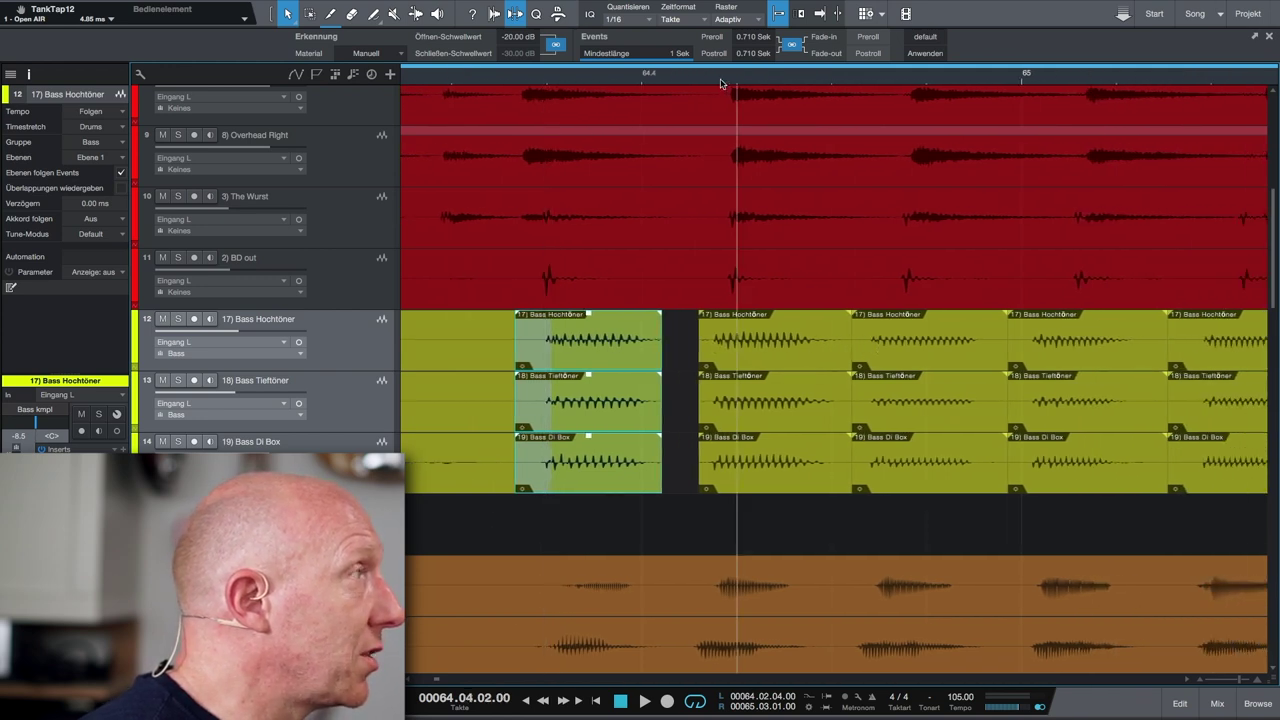
left_click(727, 84)
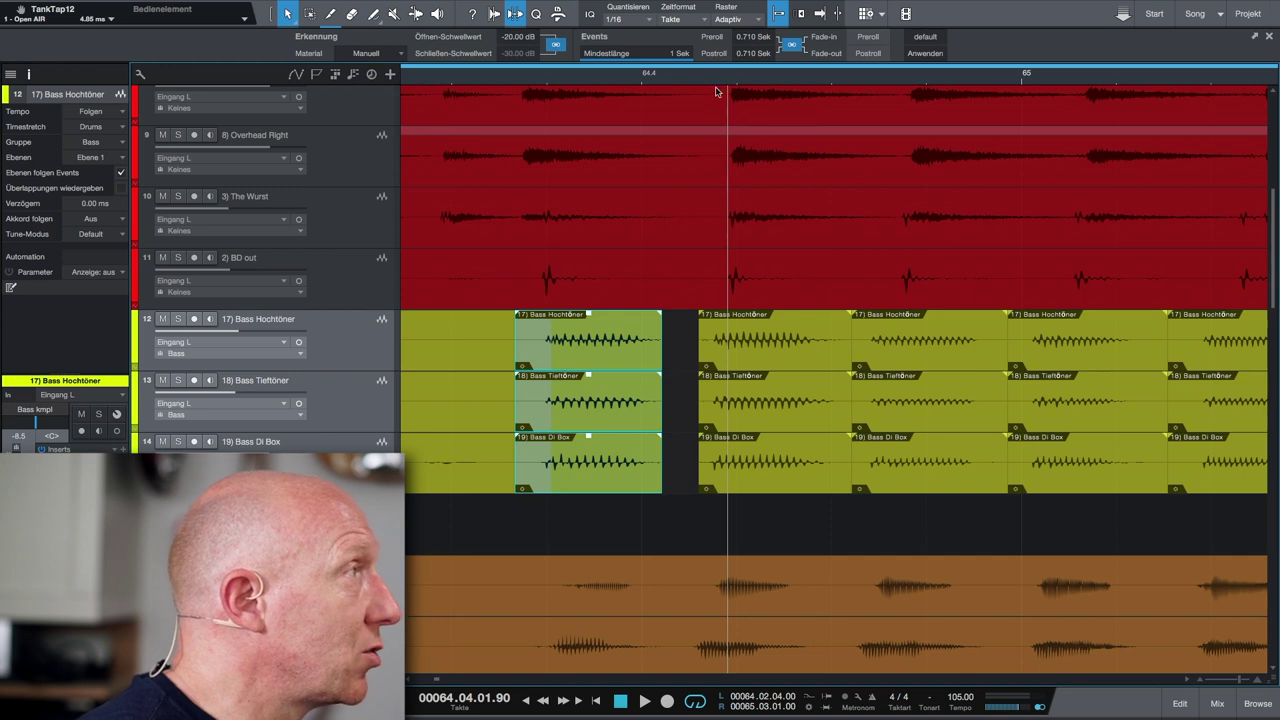
left_click(730, 85)
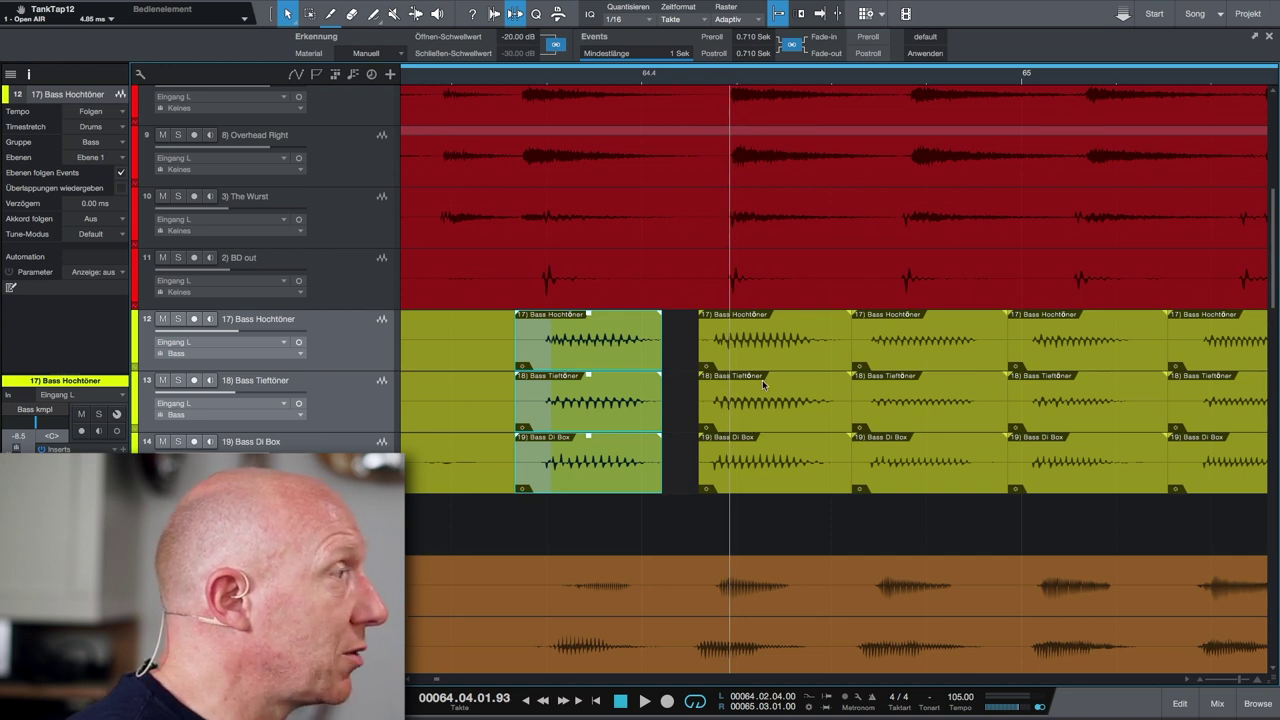
left_click_drag(757, 348, 784, 363)
Step: Set the playhead to 64.04.03.77 on the BD out hit before 65 and shift the third bass note later onto it
left_click(910, 85)
left_click(905, 84)
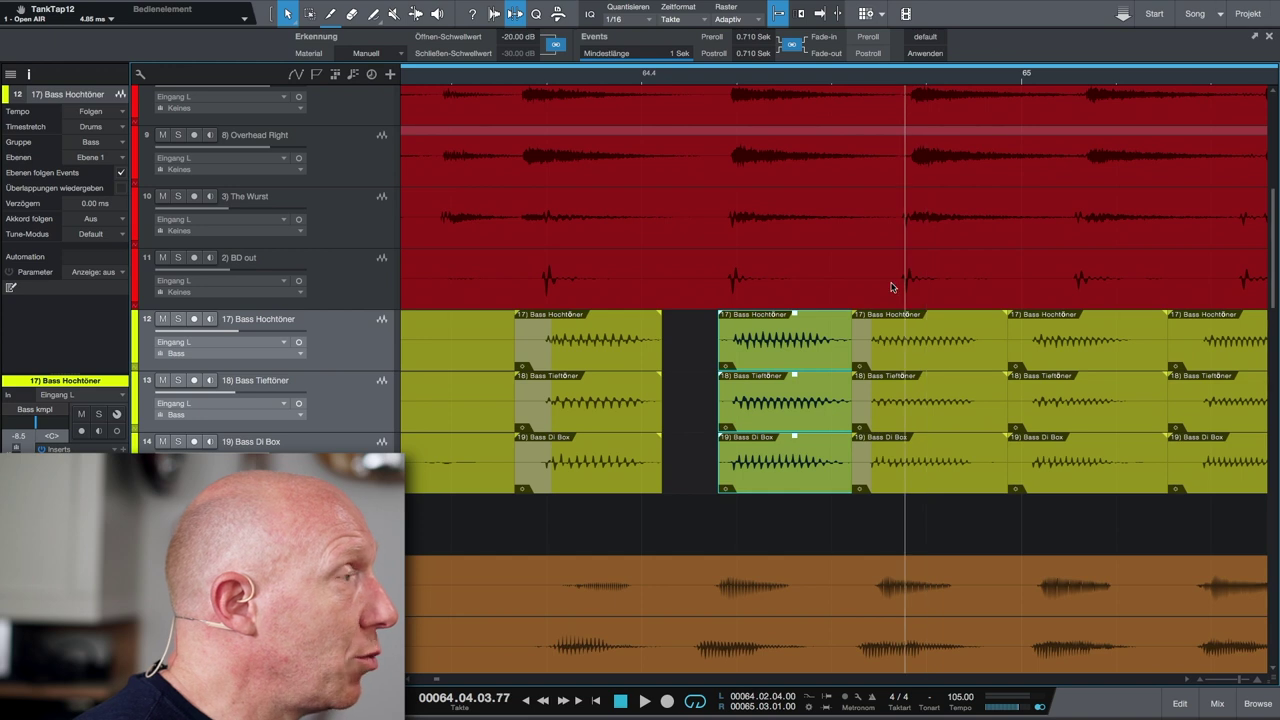
left_click(923, 348)
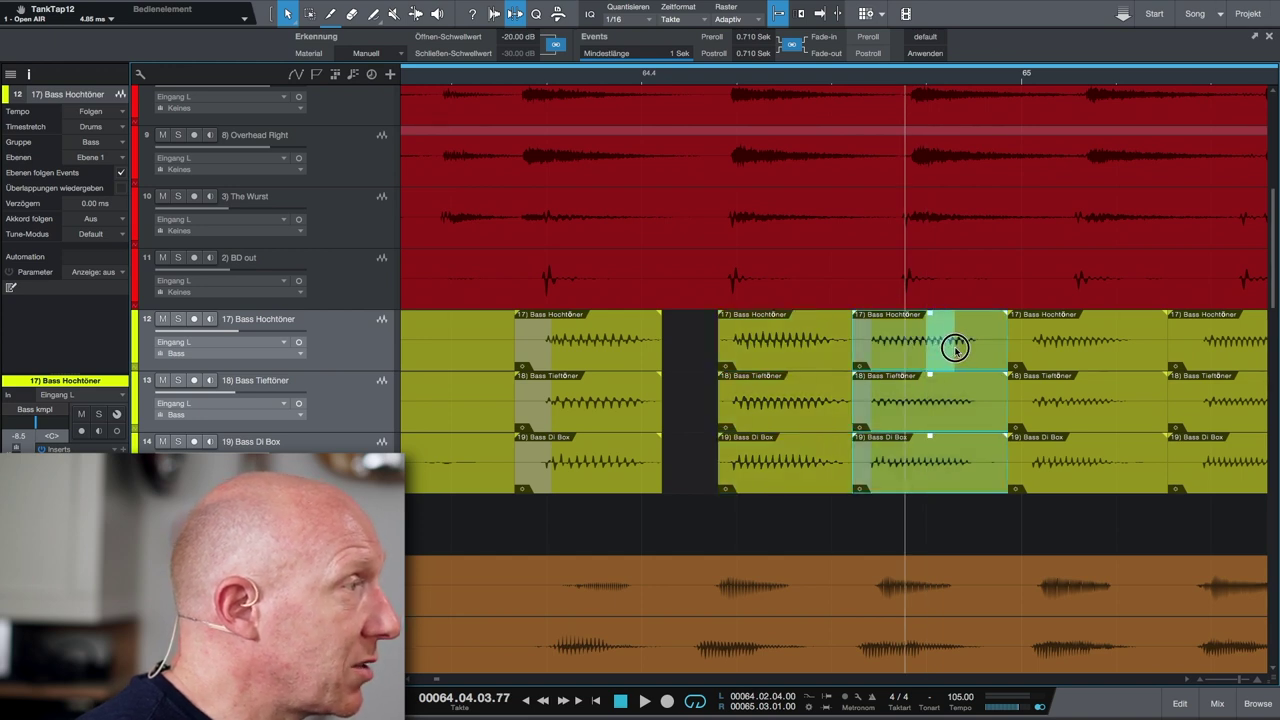
left_click_drag(923, 357, 957, 358)
Step: Set the playhead to 65.01.01.59 on the first BD out hit after 65 and shift the fourth bass note later onto it
left_click(1083, 83)
left_click(1078, 83)
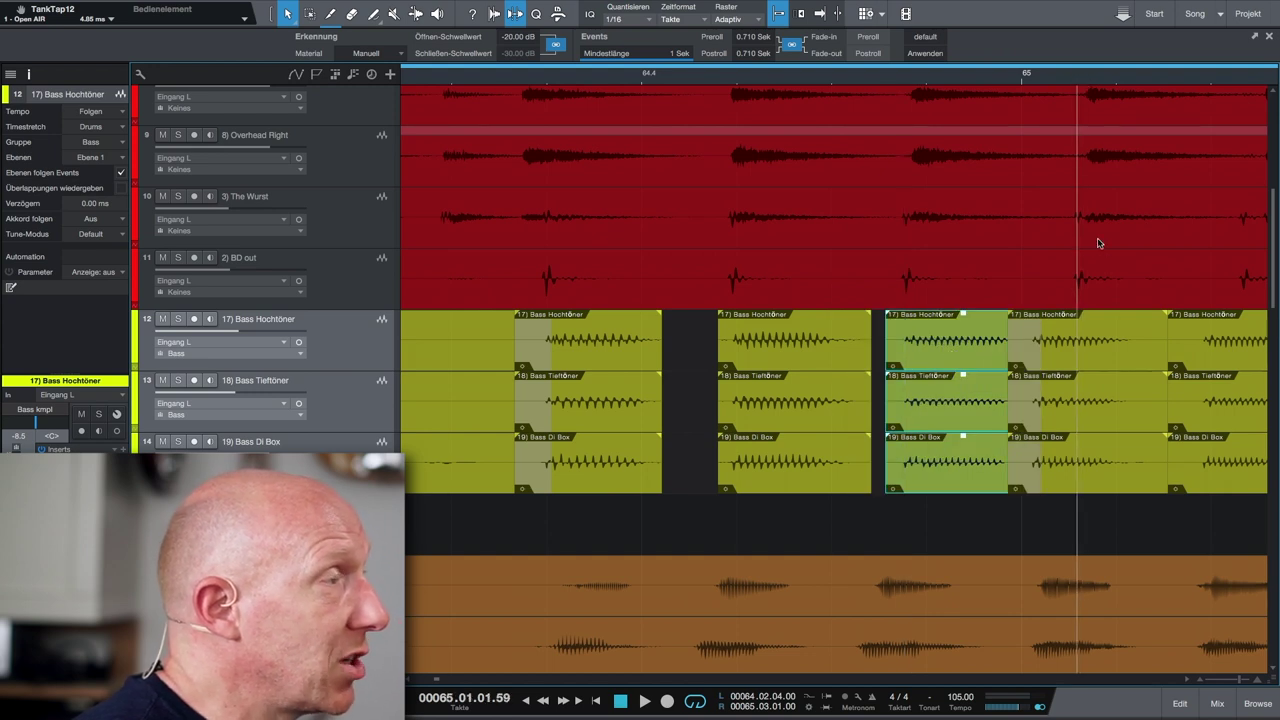
left_click(1088, 330)
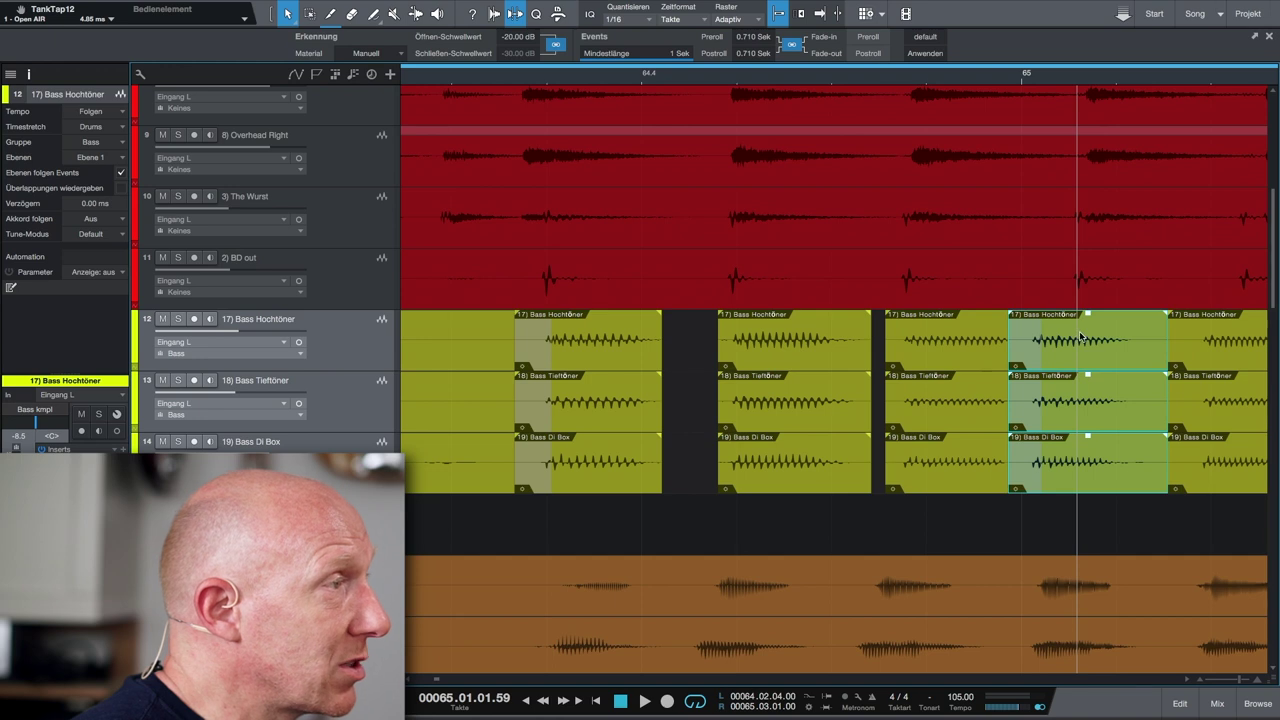
left_click_drag(1086, 323, 1121, 332)
Step: Set the playhead to 65.01.03.33 on the following BD out hit and shift the fifth bass note later to align with it
scroll(1063, 303, "right", 3)
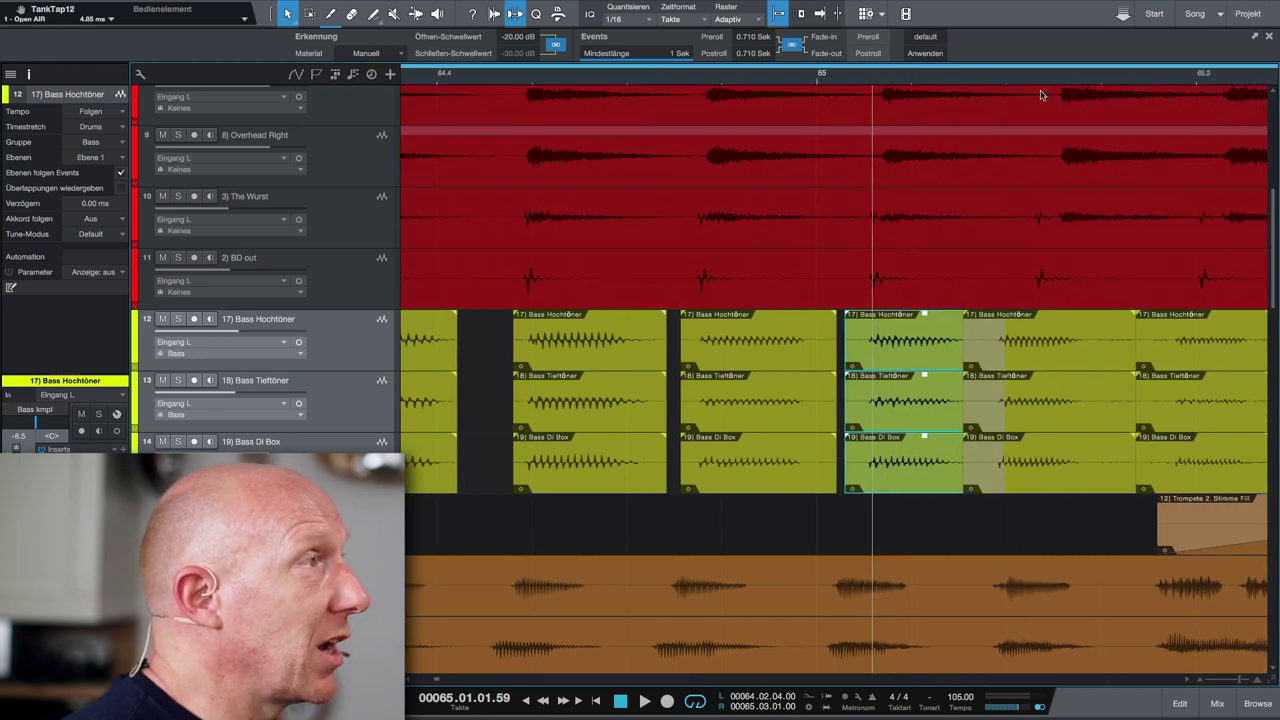
scroll(1030, 200, "right", 3)
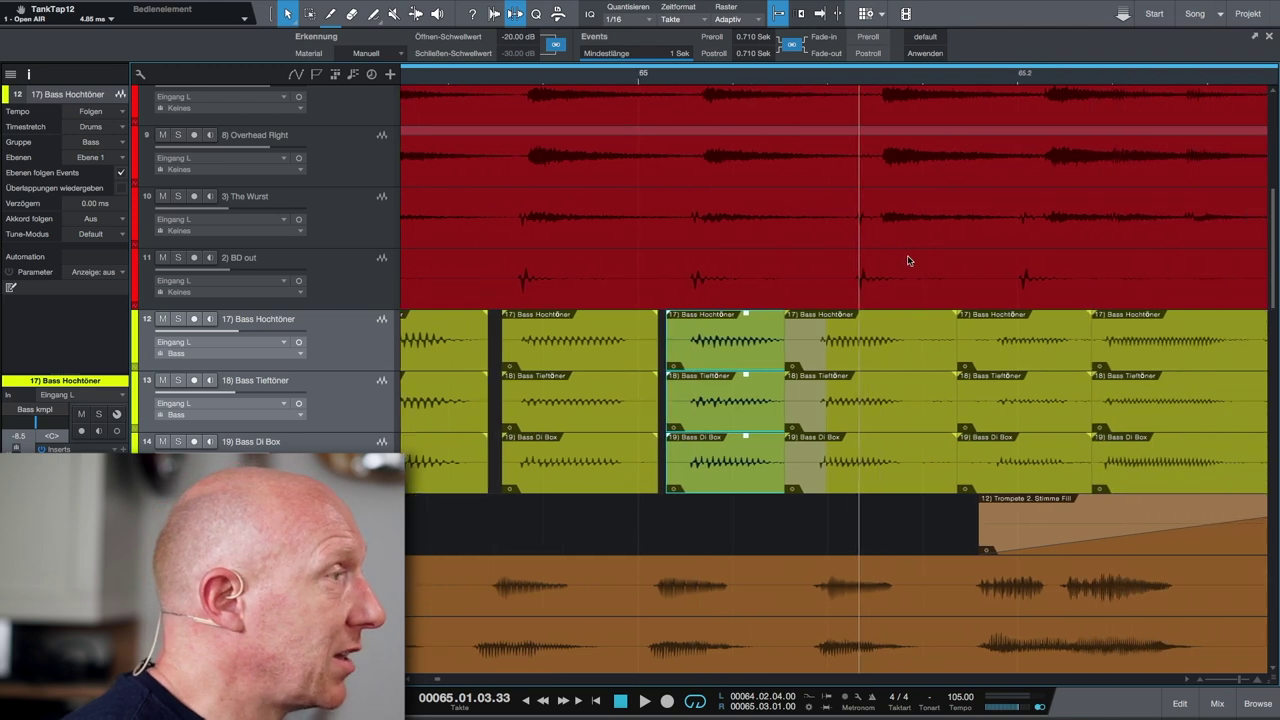
left_click(868, 338)
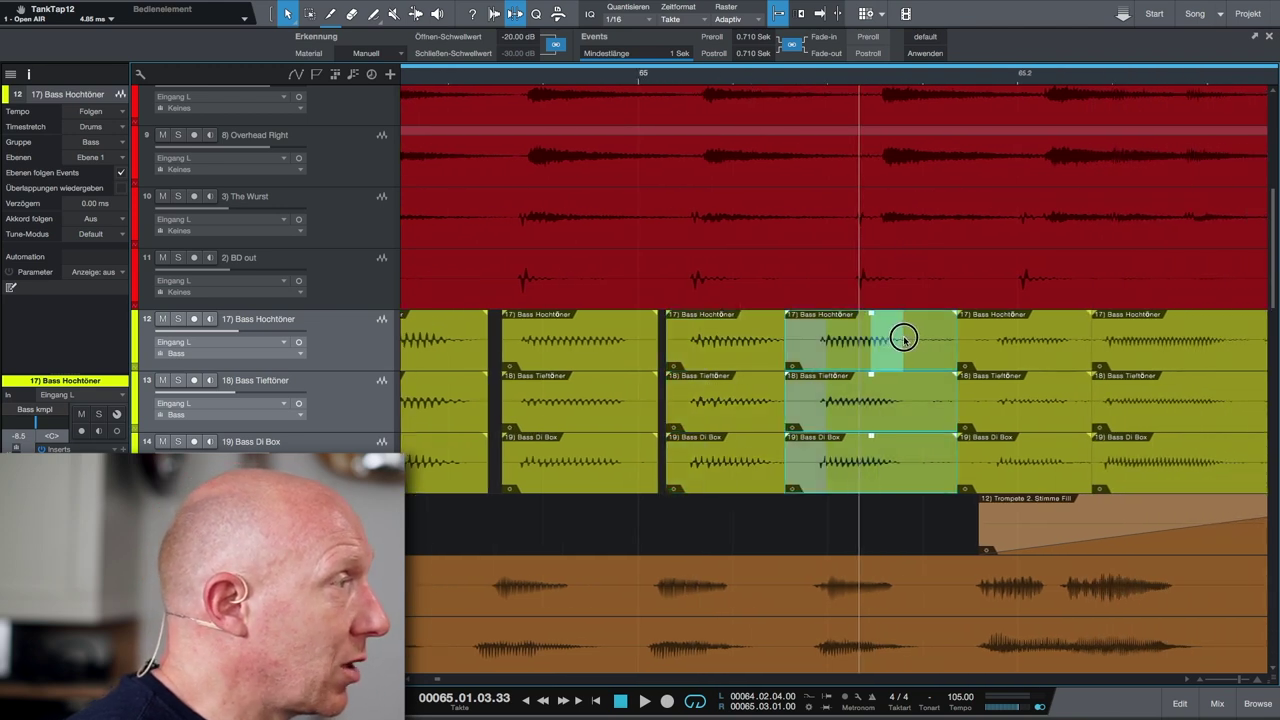
left_click_drag(890, 340, 931, 335)
Step: Set the playhead to 65.02.01.06 on the BD out hit at 65.2 and shift the sixth bass note later onto it
left_click(1030, 84)
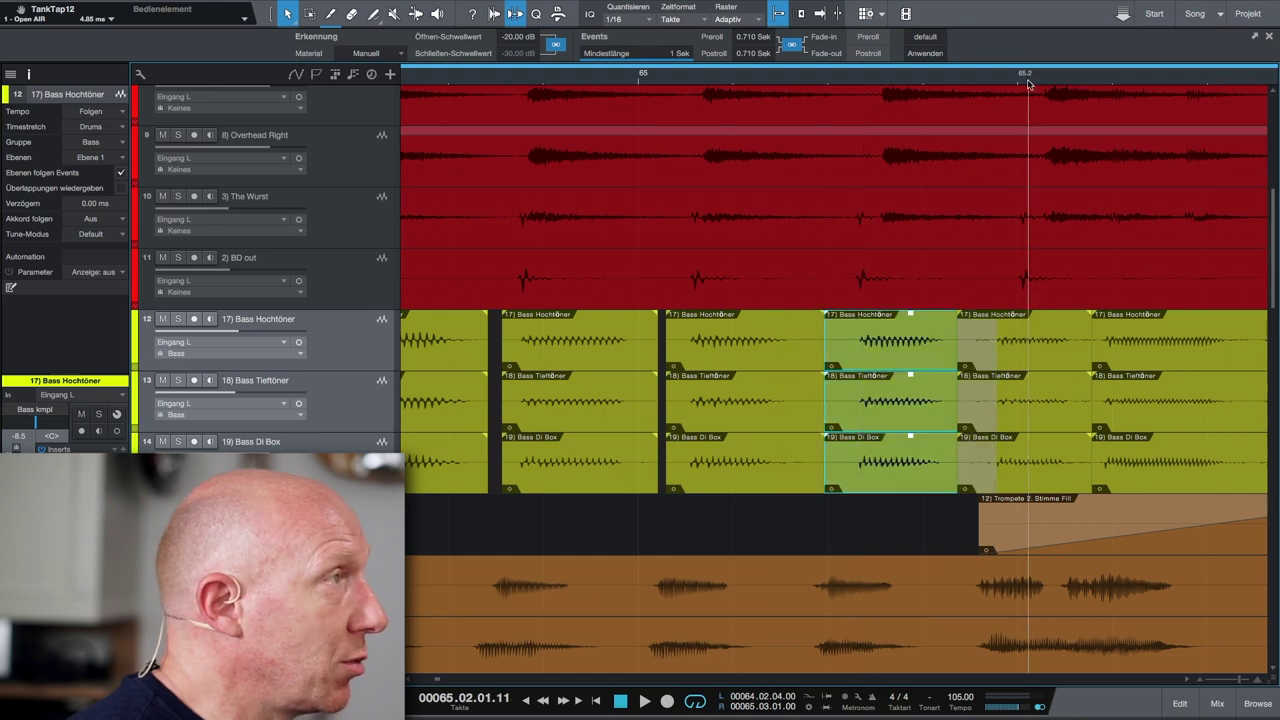
left_click(1034, 356)
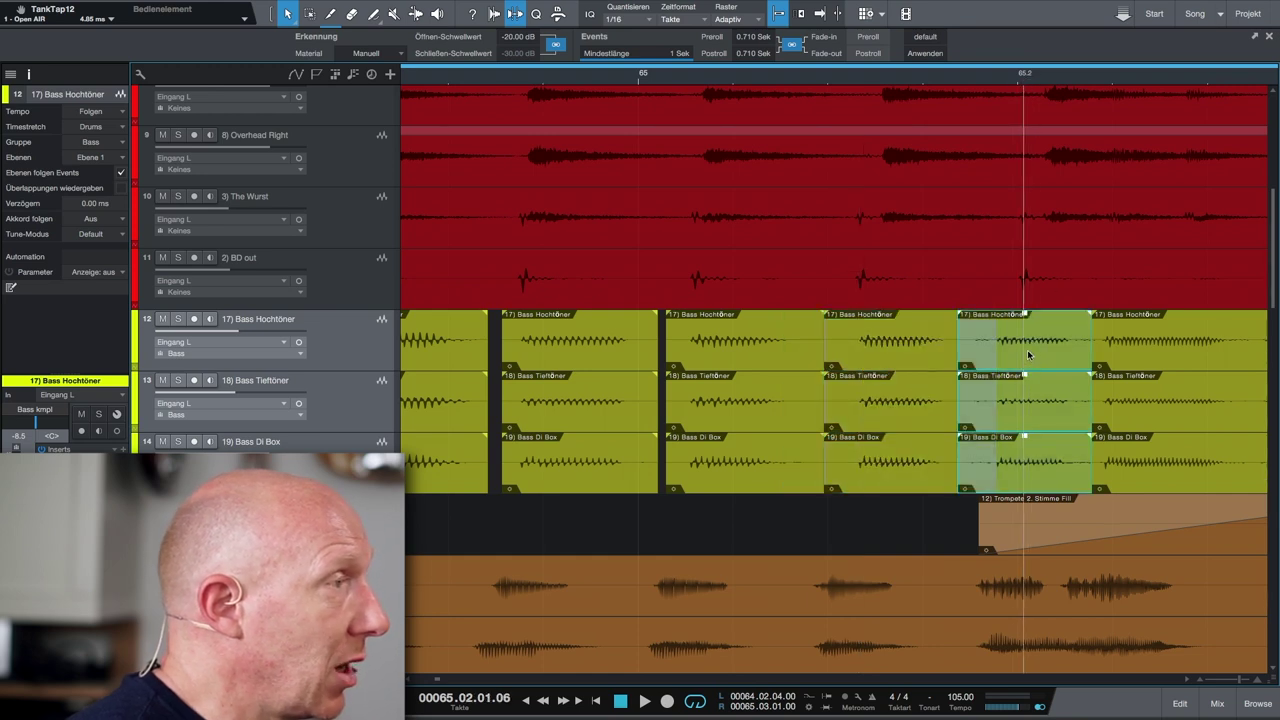
left_click_drag(1026, 350, 1056, 352)
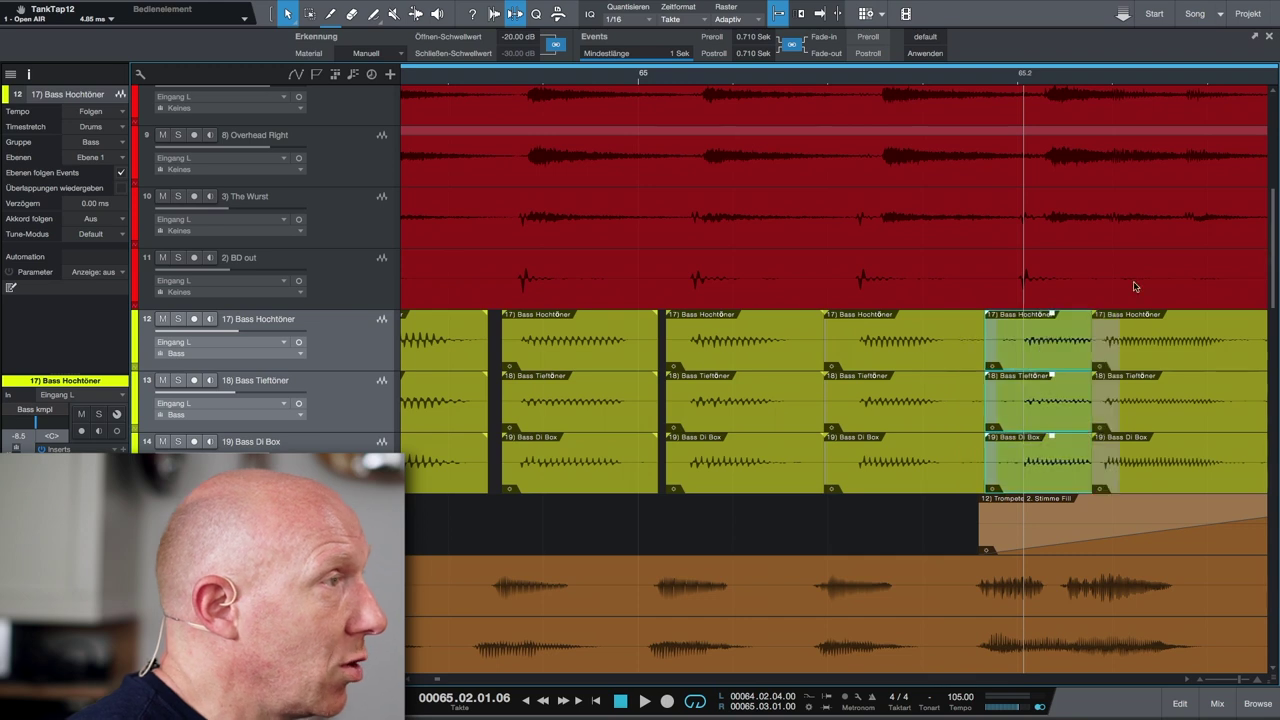
Step: Delete the separate seventh bass event after 65.2, extend the sixth event over its note, and compare its timing with the snare tracks
scroll(1160, 240, "right", 8)
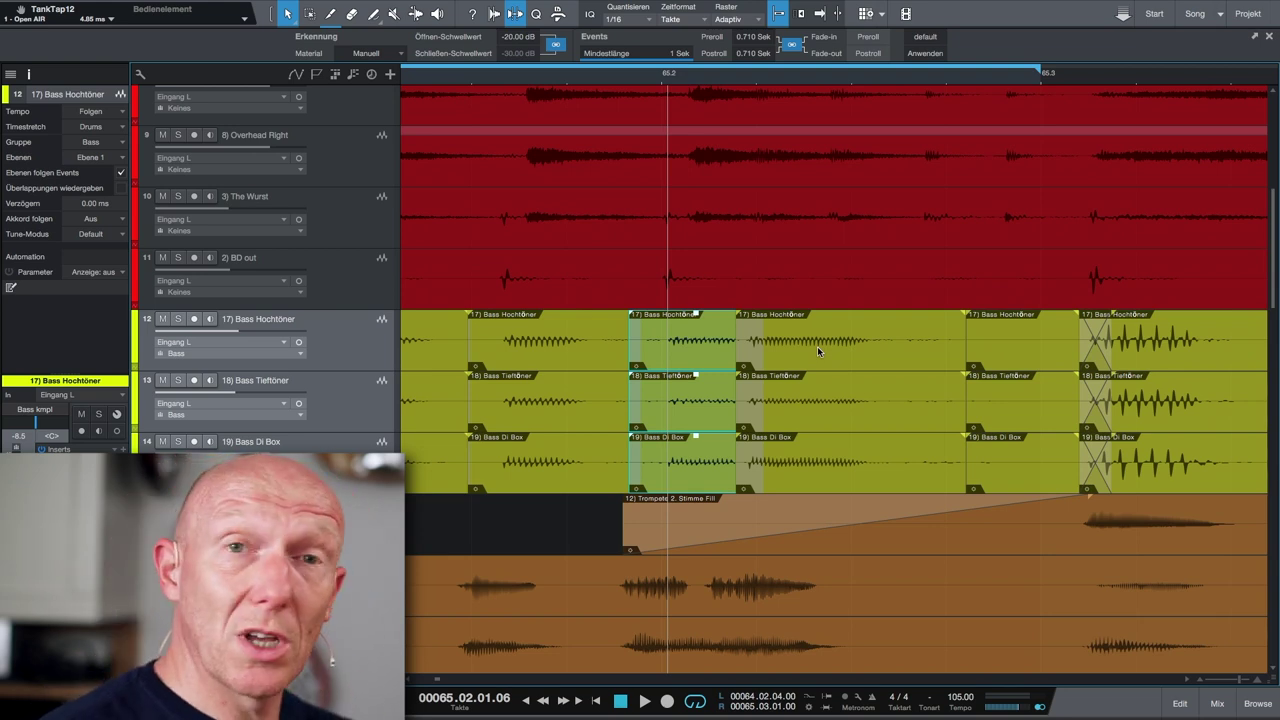
left_click(817, 346)
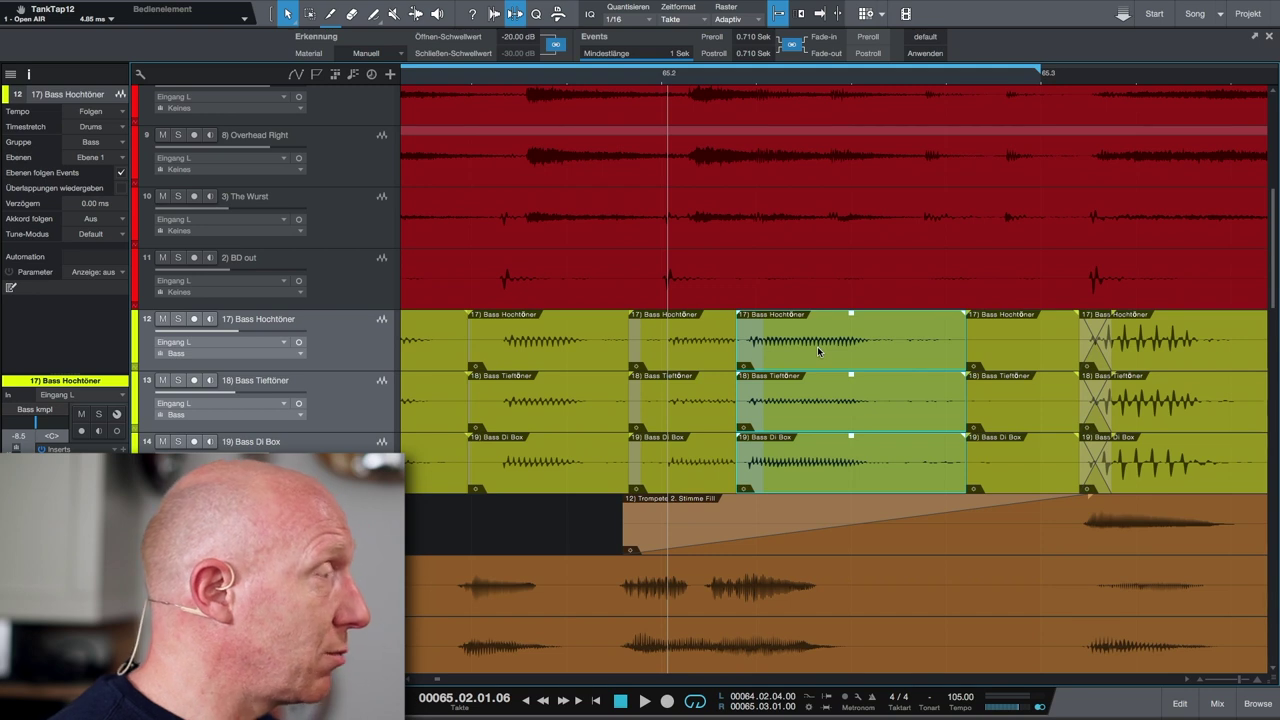
key("Delete")
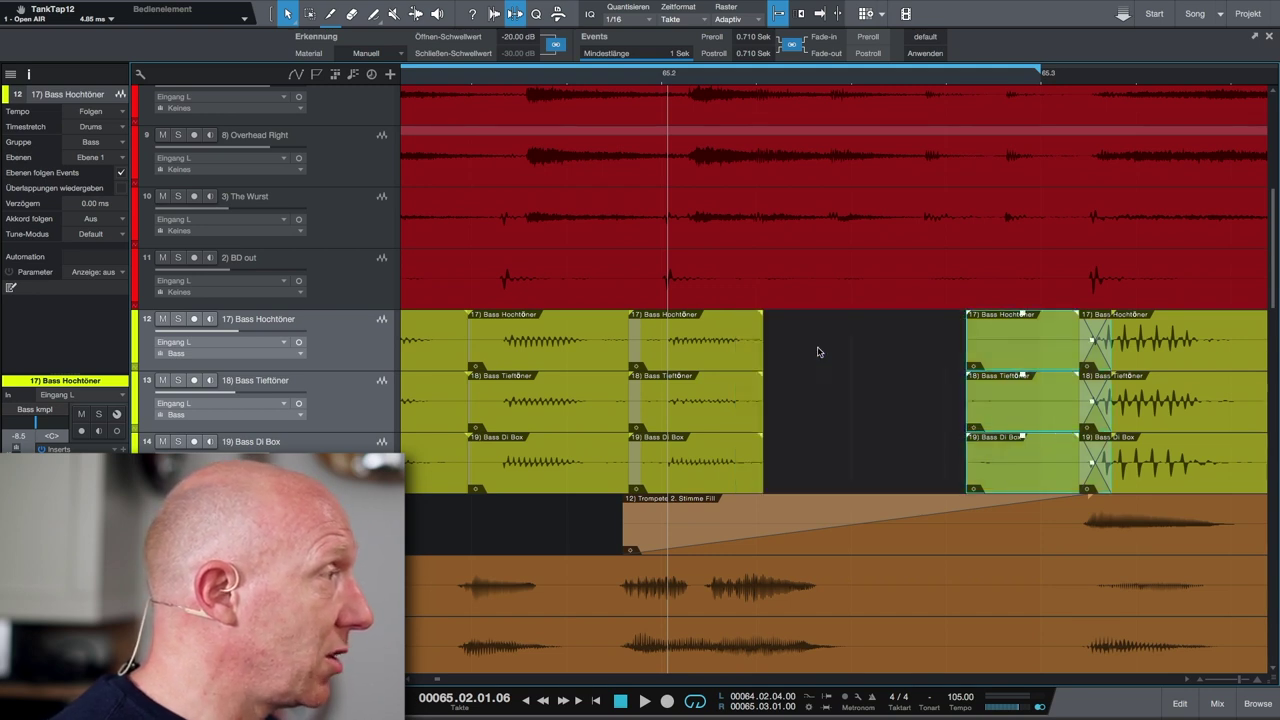
left_click_drag(813, 351, 745, 440)
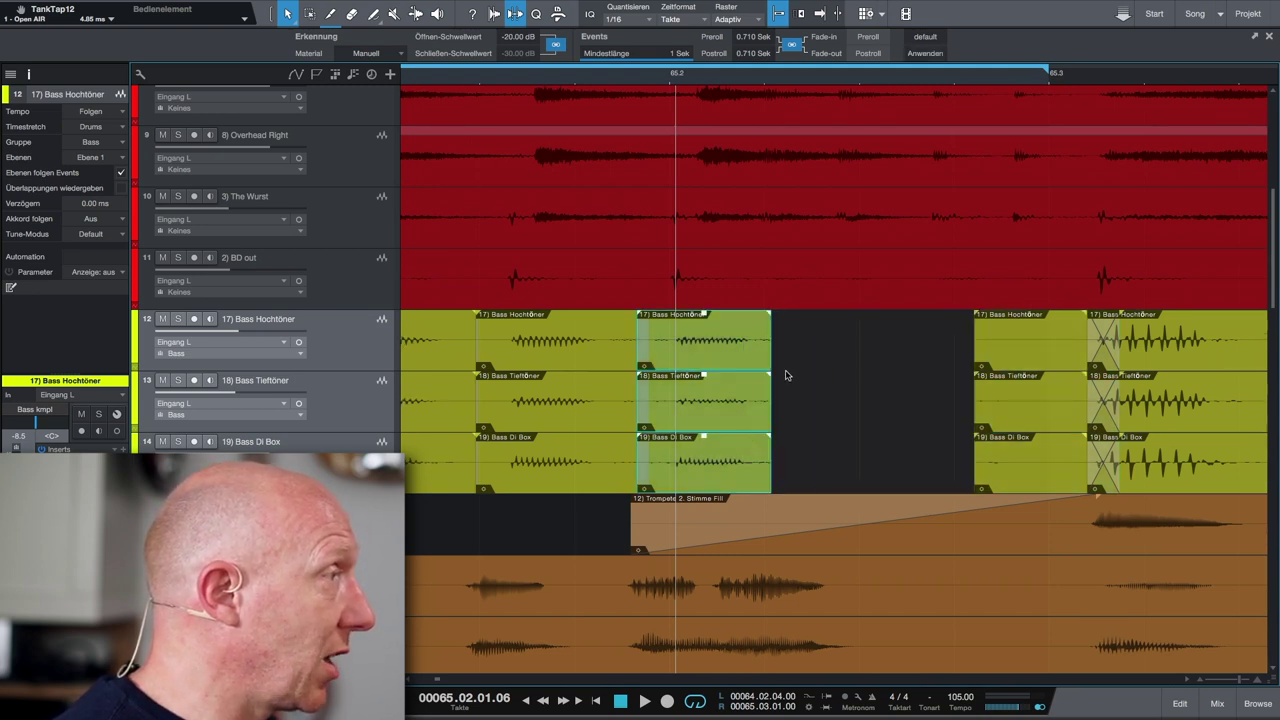
left_click_drag(773, 361, 952, 364)
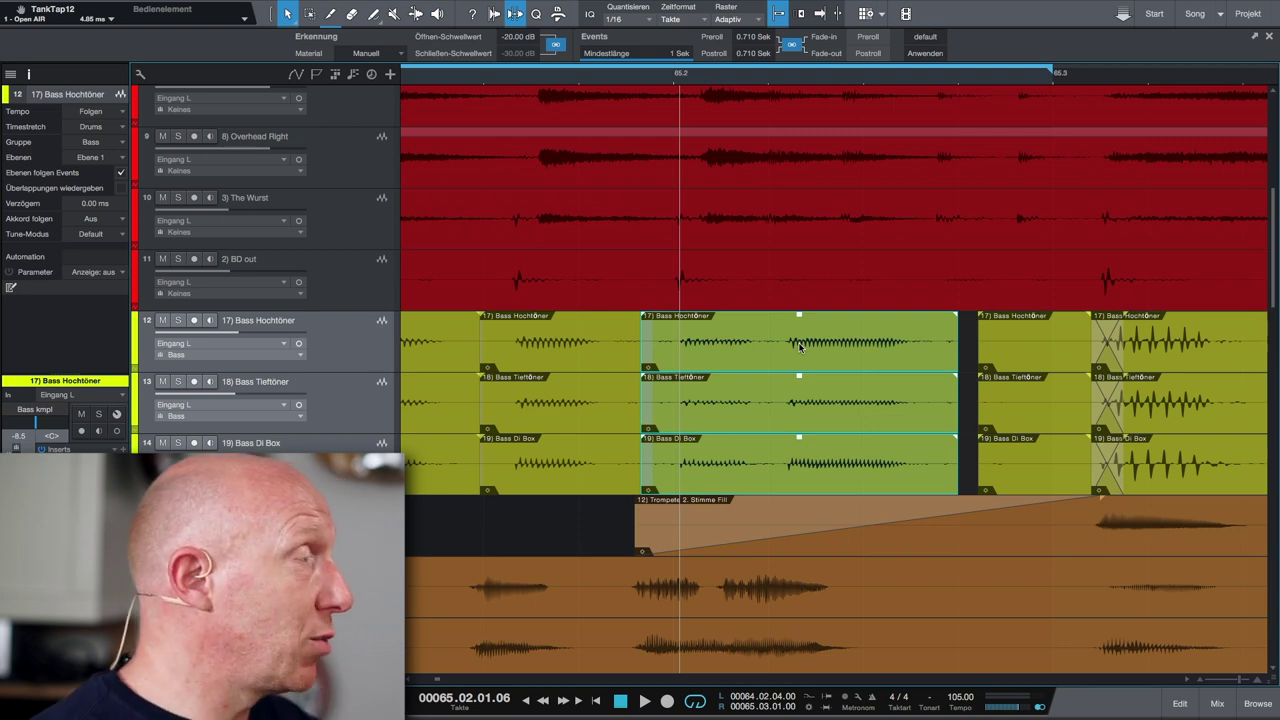
scroll(800, 347, "up", 7)
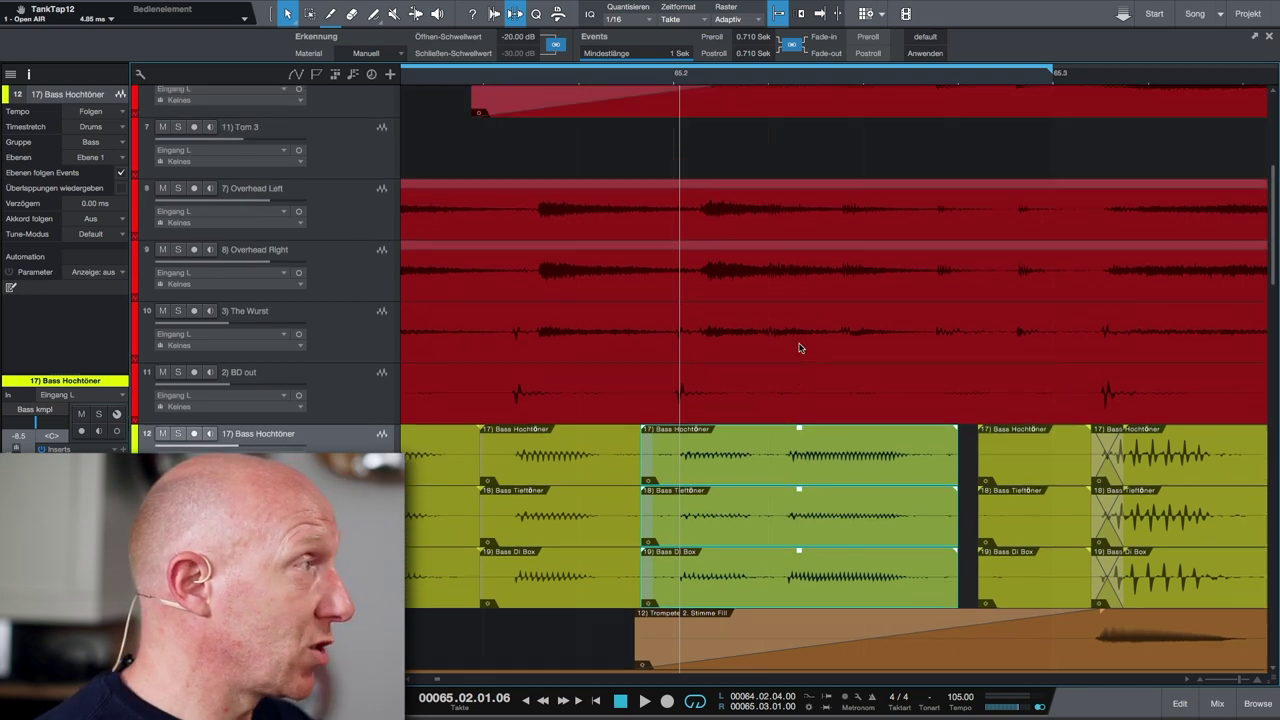
scroll(800, 347, "up", 1)
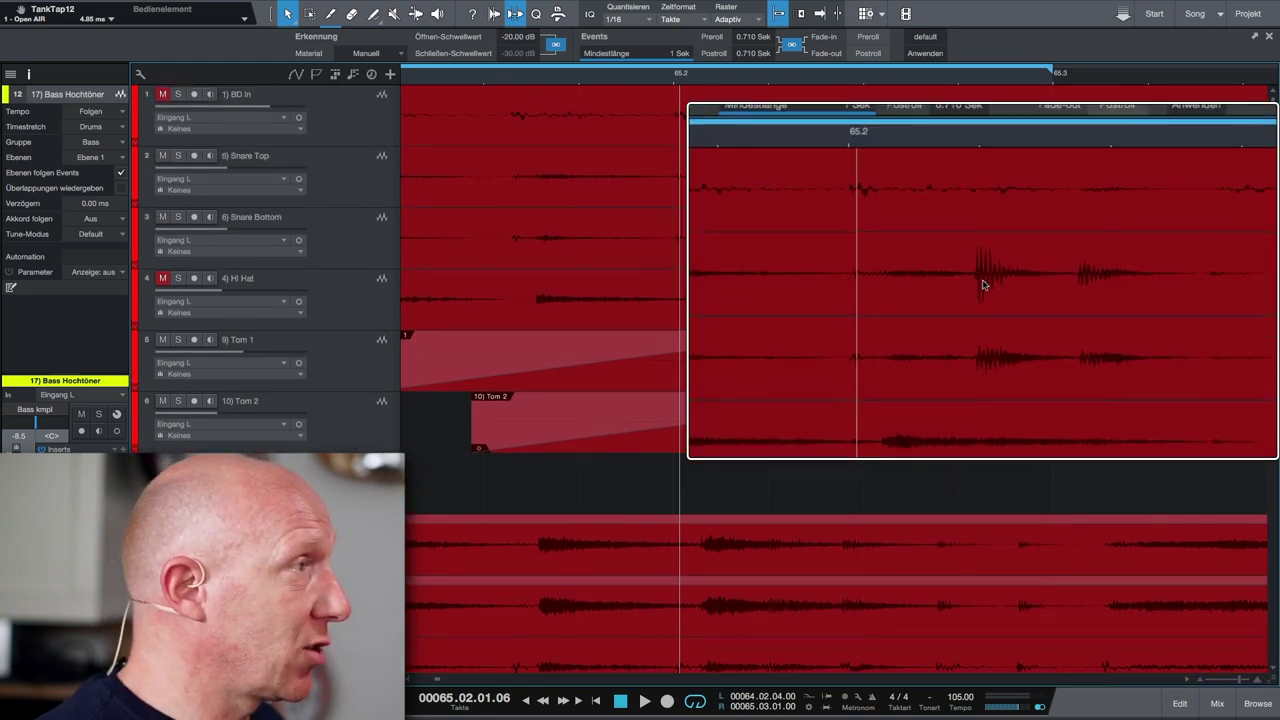
scroll(770, 184, "down", 7)
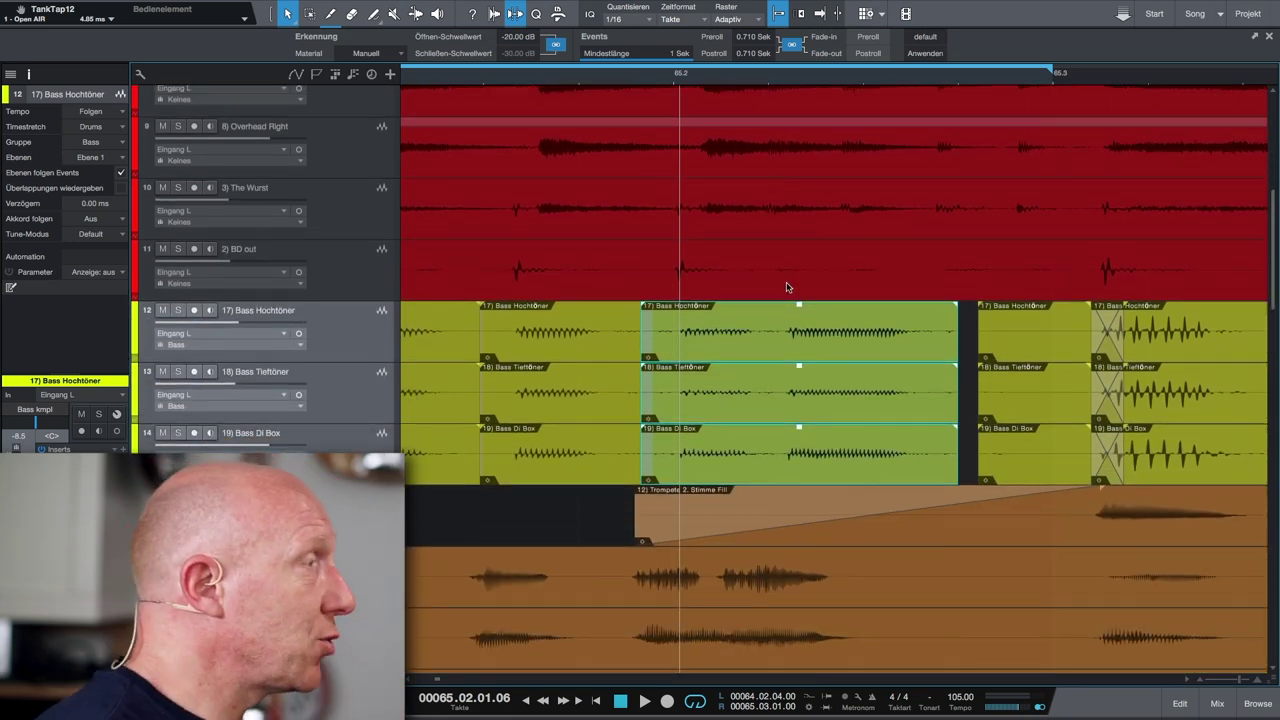
Step: Extend the first bass note's start back to just overlap the preceding event and create crossfades between them on all three bass tracks
scroll(786, 287, "left", 2)
scroll(786, 287, "left", 10)
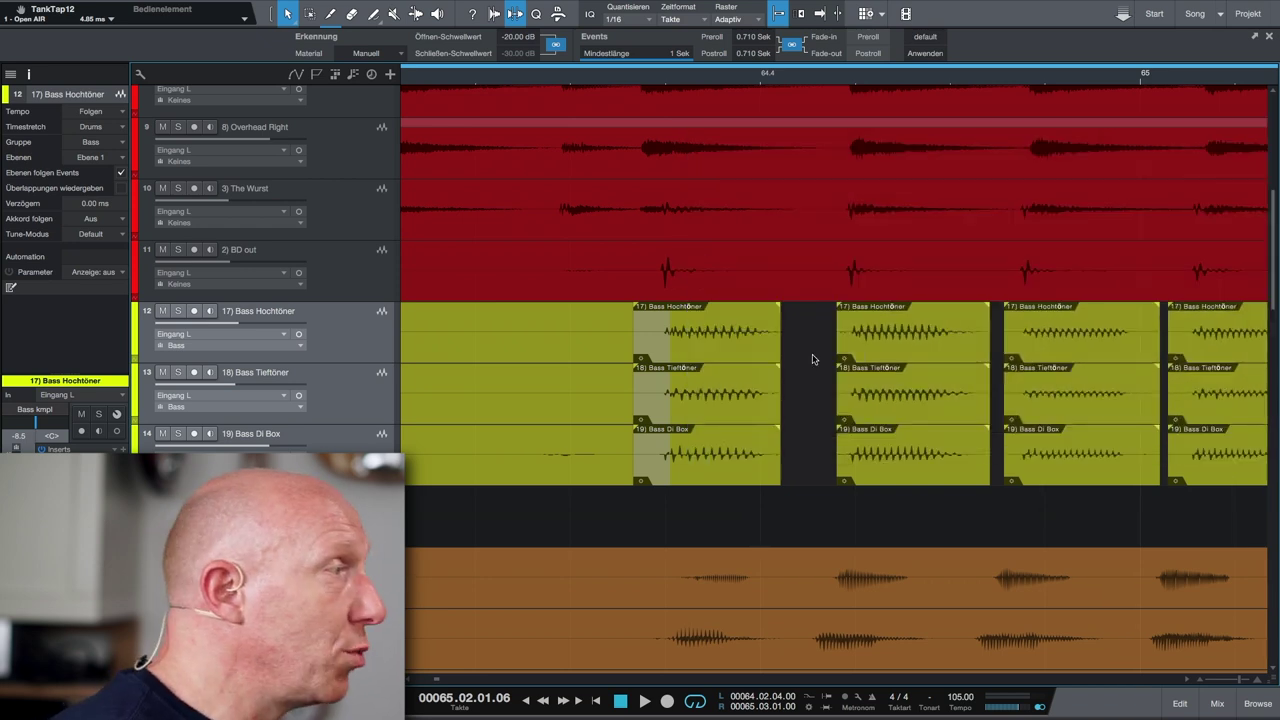
left_click(690, 345)
left_click(587, 352)
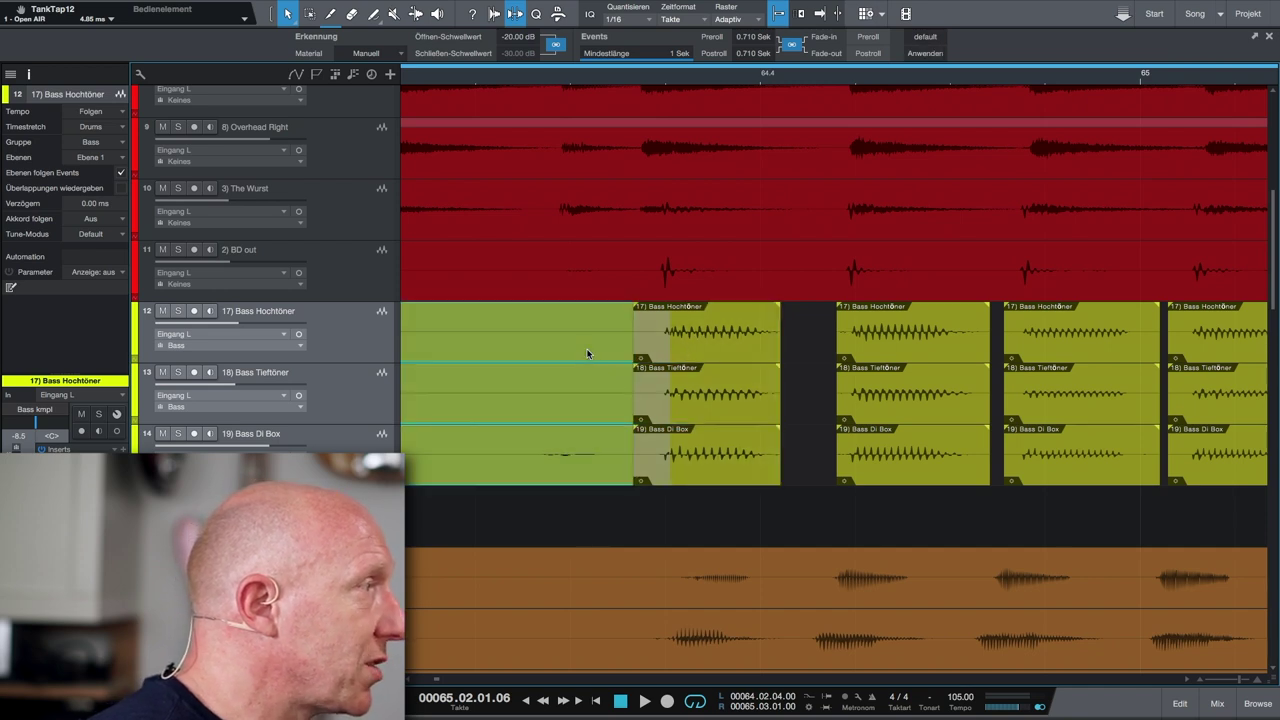
left_click_drag(672, 353, 634, 361)
left_click_drag(571, 543, 727, 354)
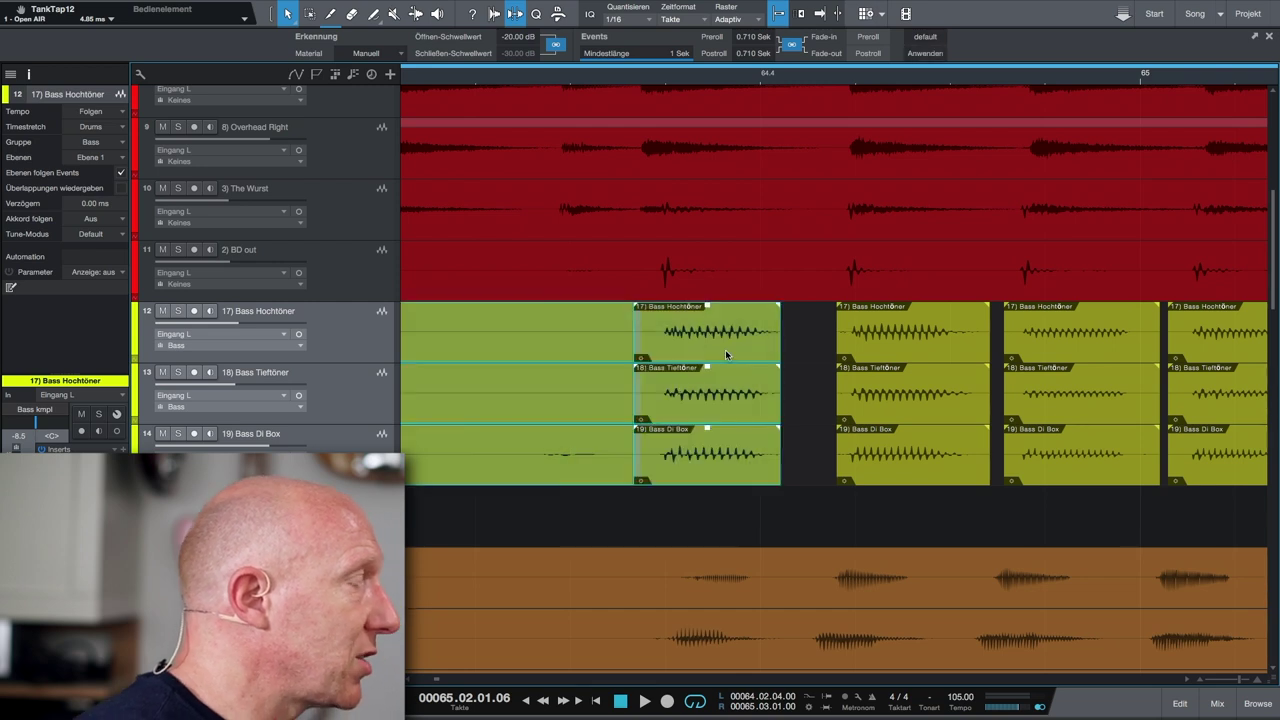
right_click(674, 340)
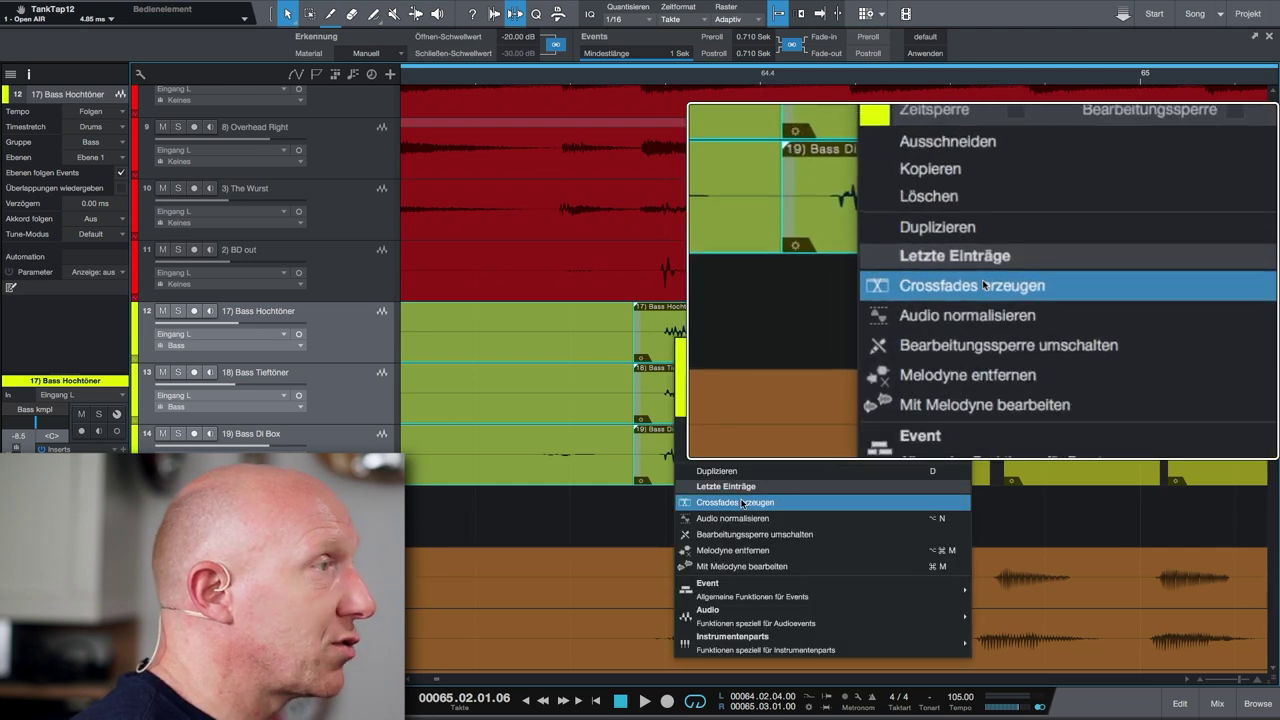
left_click(742, 503)
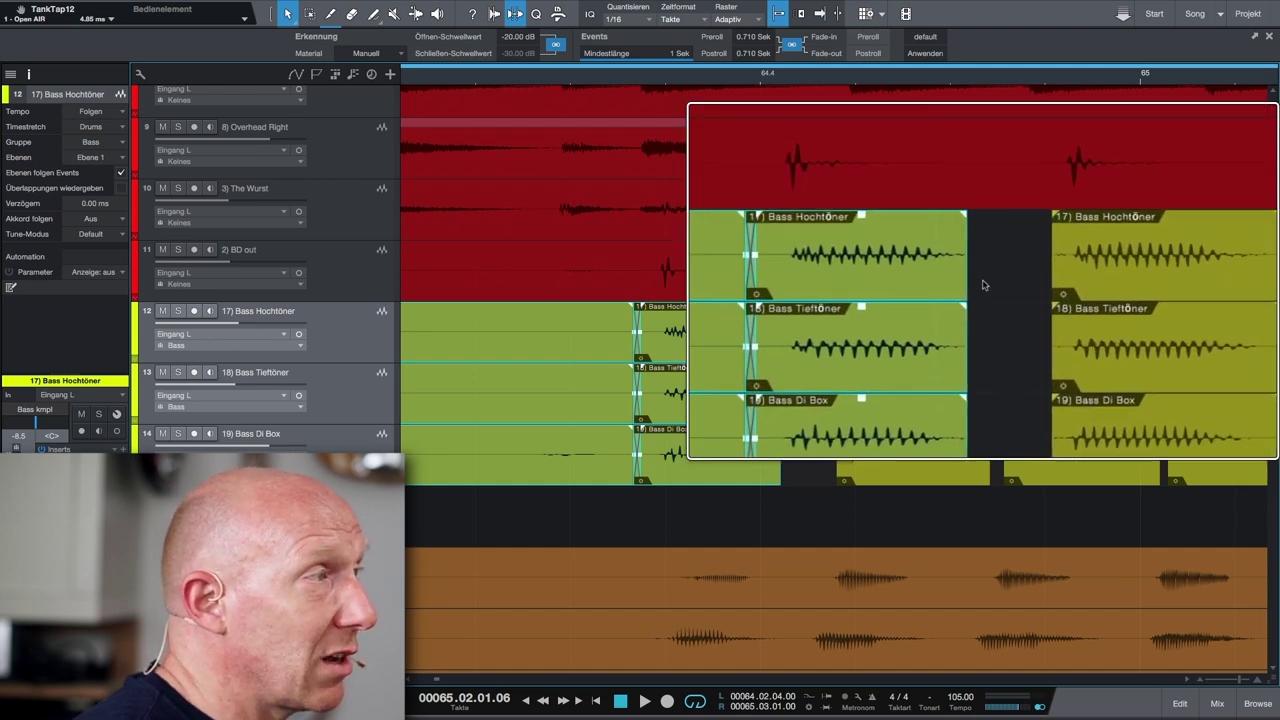
Step: Add a short fade-out at the end of the first bass note and a short fade-in at the start of the second
left_click_drag(979, 283, 985, 283)
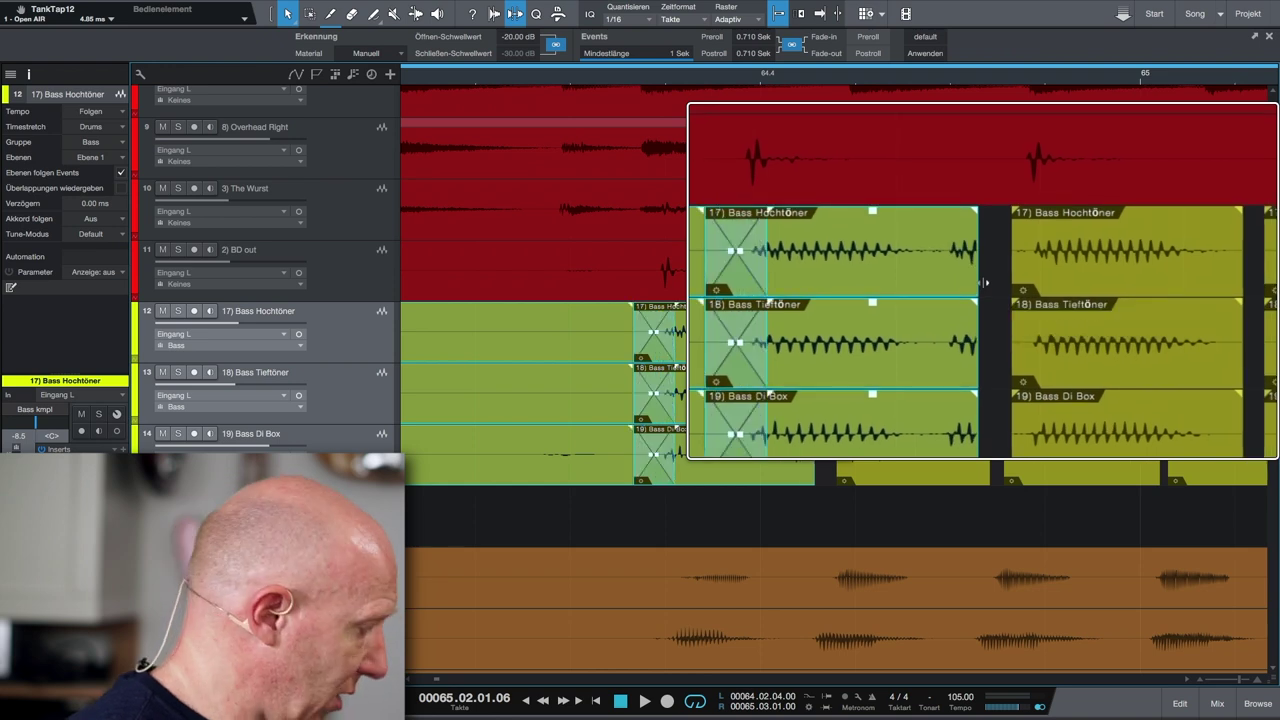
key("super+z")
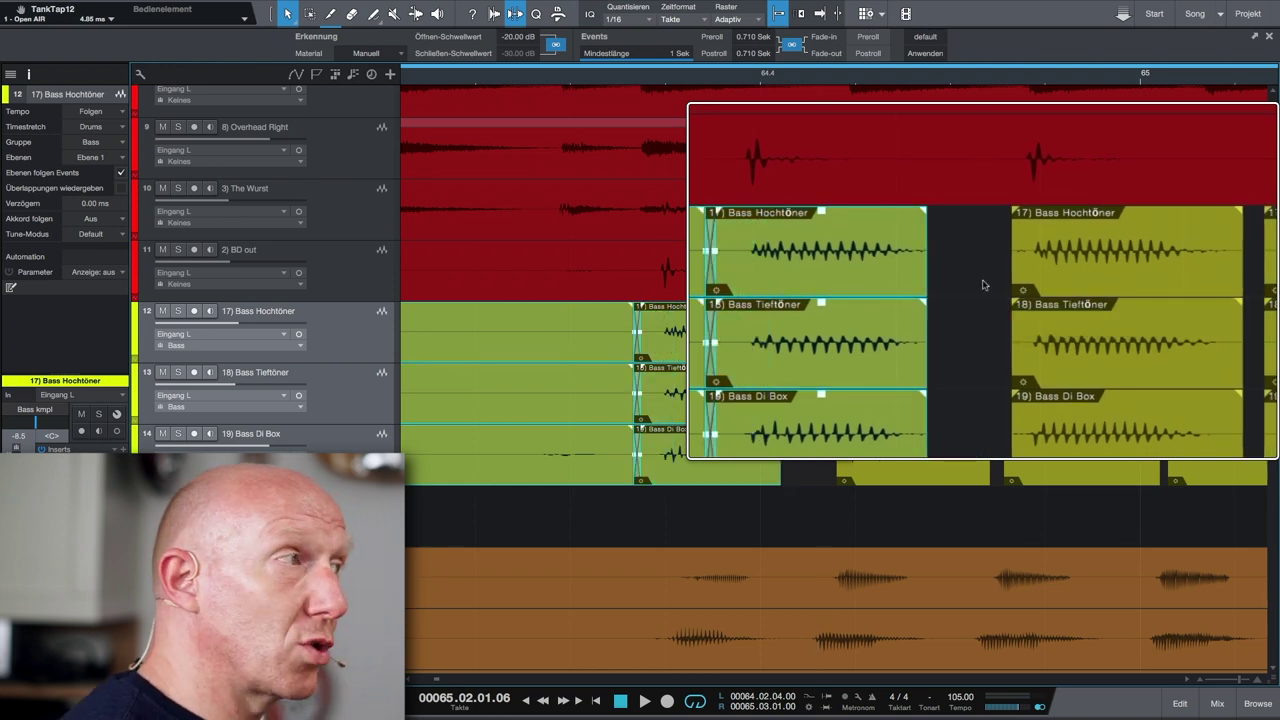
scroll(983, 285, "left", 1)
left_click(984, 285)
left_click_drag(984, 285, 984, 286)
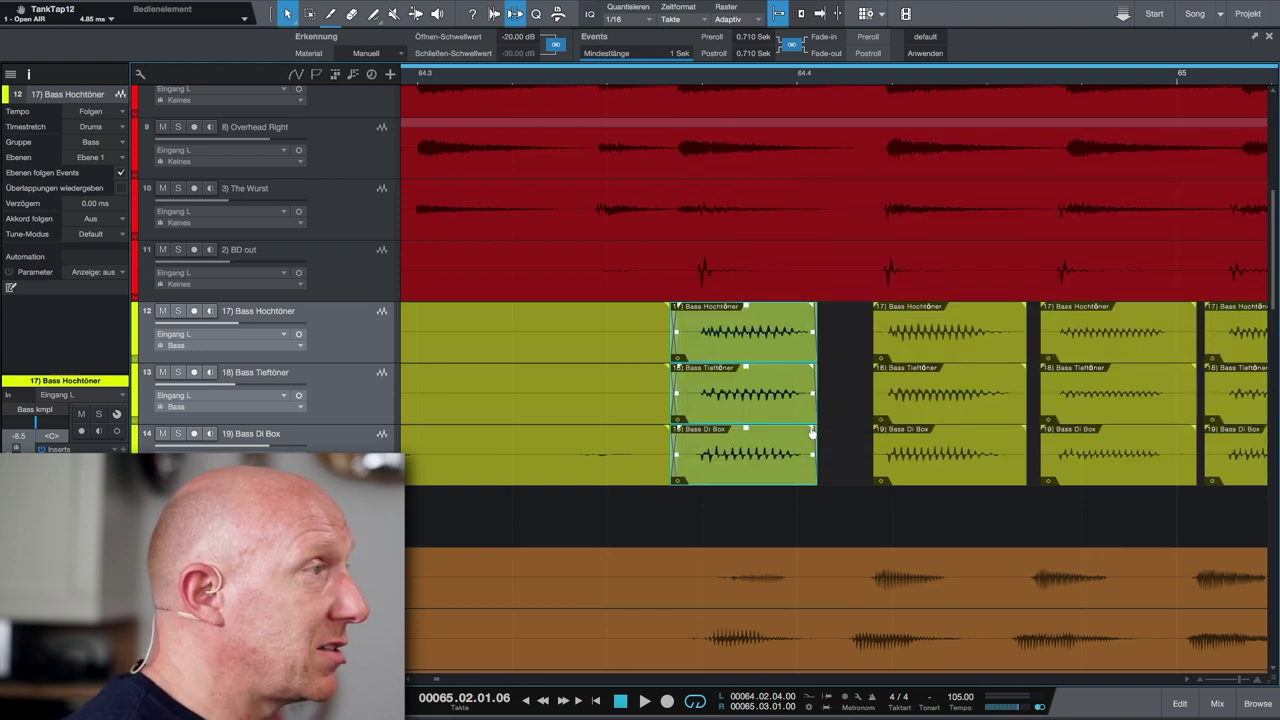
left_click_drag(856, 357, 894, 471)
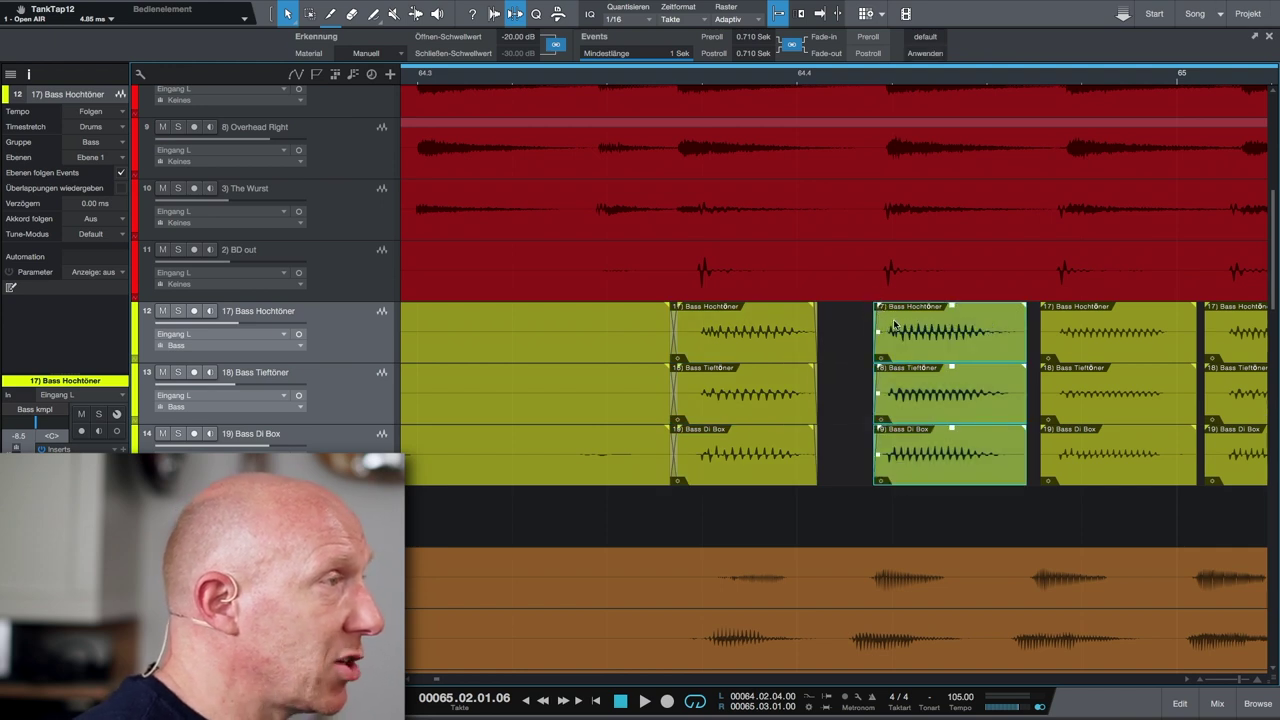
Step: Extend the start of the third bass note back to slightly overlap the end of the second note
scroll(895, 325, "right", 3)
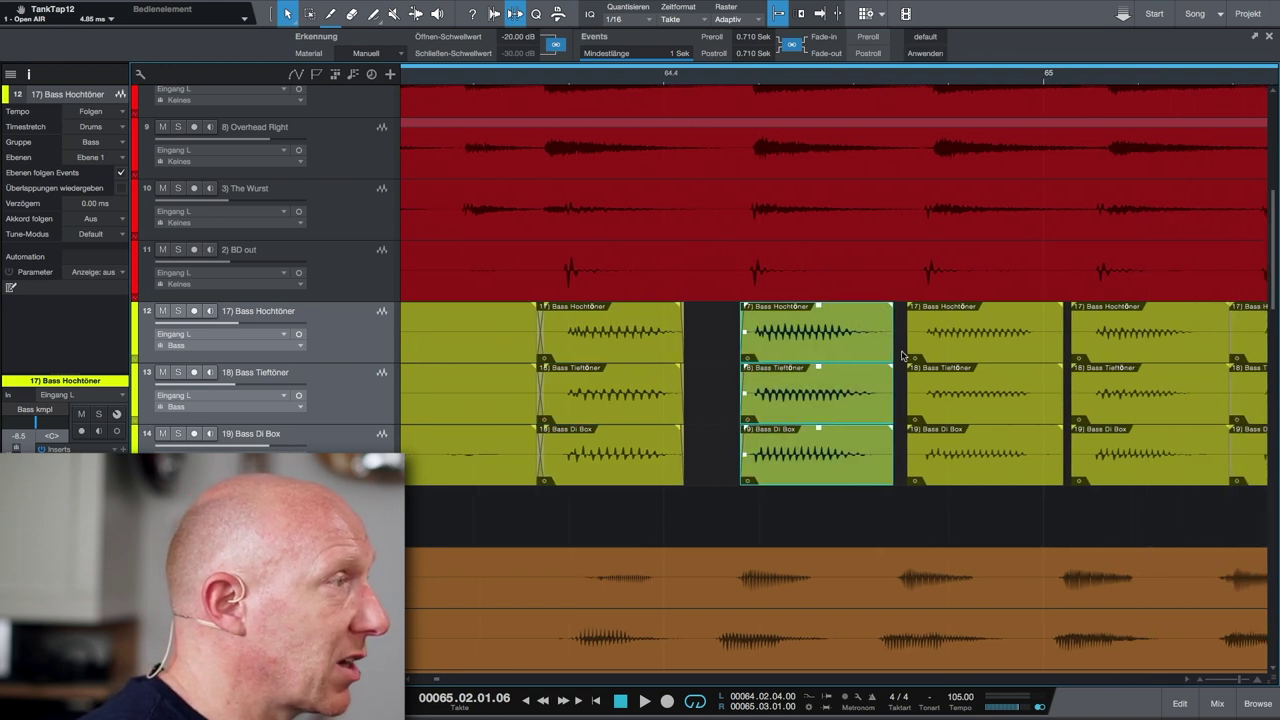
left_click(913, 355)
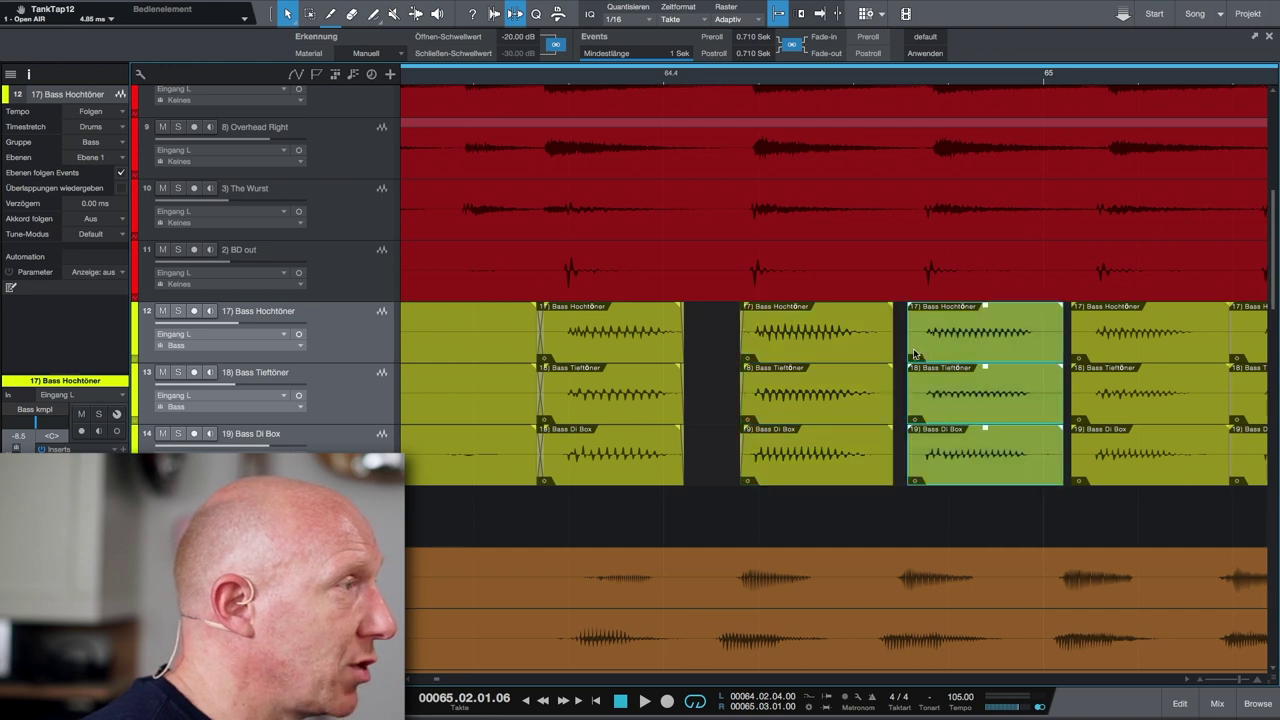
left_click_drag(910, 348, 890, 360)
left_click_drag(852, 546, 928, 360)
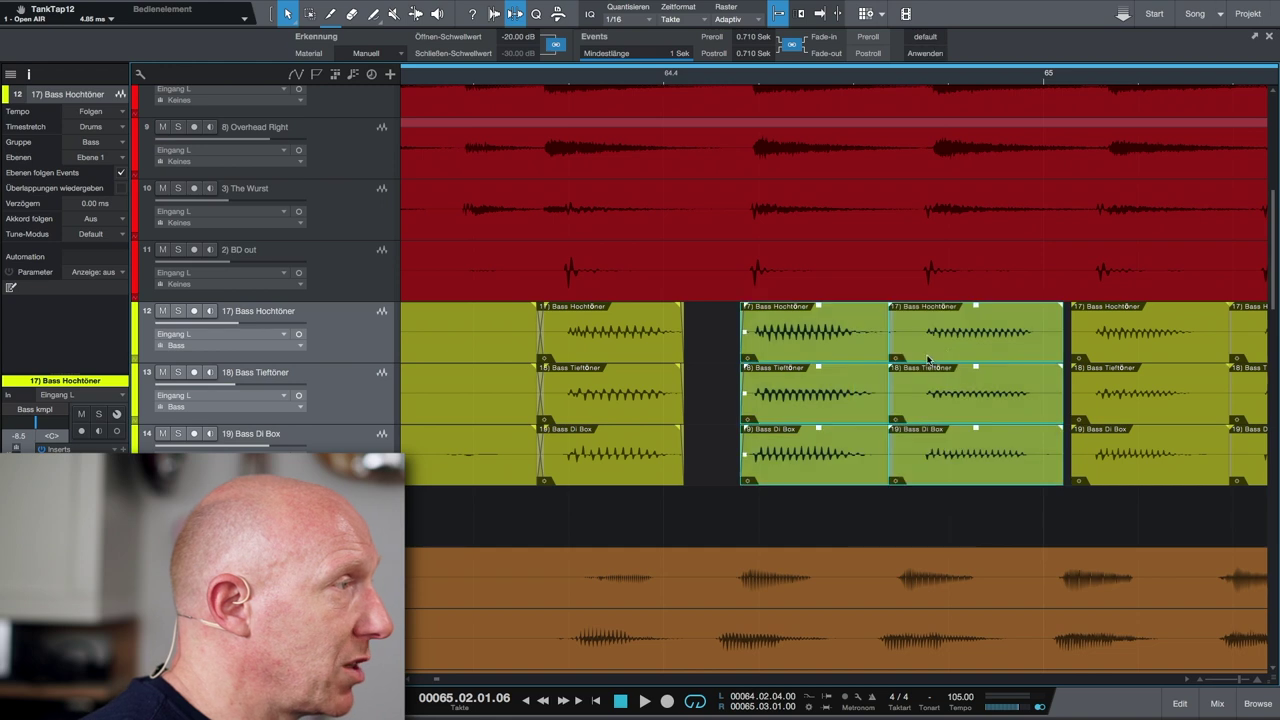
scroll(935, 420, "right", 3)
left_click(896, 513)
scroll(930, 438, "right", 1)
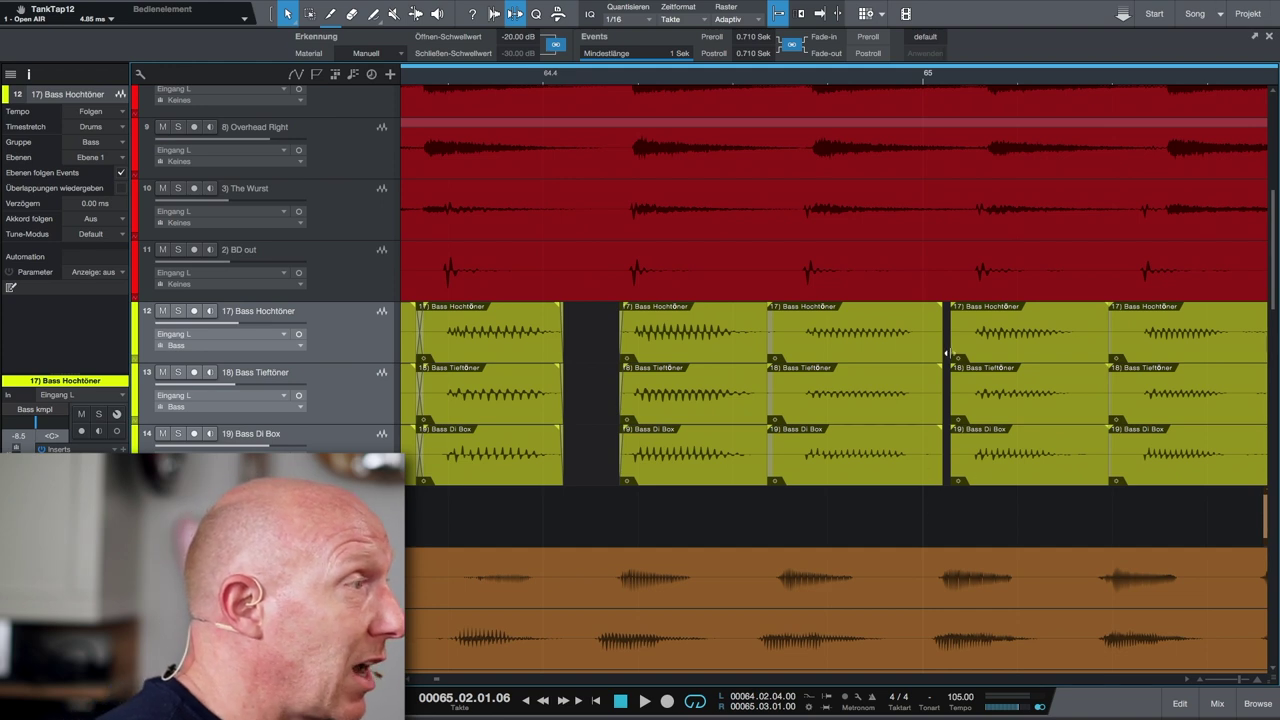
Step: Extend the starts of the fourth bass note and the bass event before 65.3 back to close the gaps before them
left_click_drag(947, 349, 976, 355)
scroll(959, 364, "right", 3)
scroll(959, 364, "right", 2)
scroll(978, 350, "right", 8)
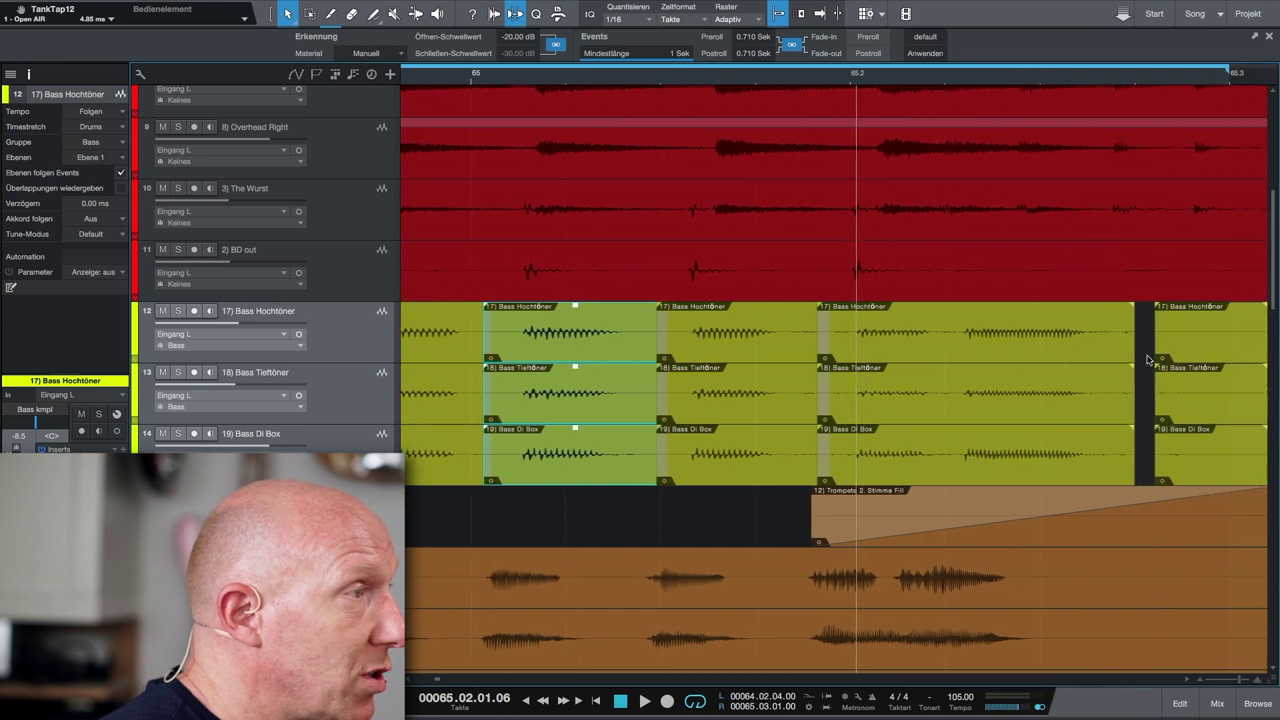
left_click_drag(1157, 350, 1130, 354)
Step: Create crossfades between all bass events from the second note to 65.3 on the three bass tracks
scroll(838, 374, "left", 3)
scroll(836, 374, "down", 5)
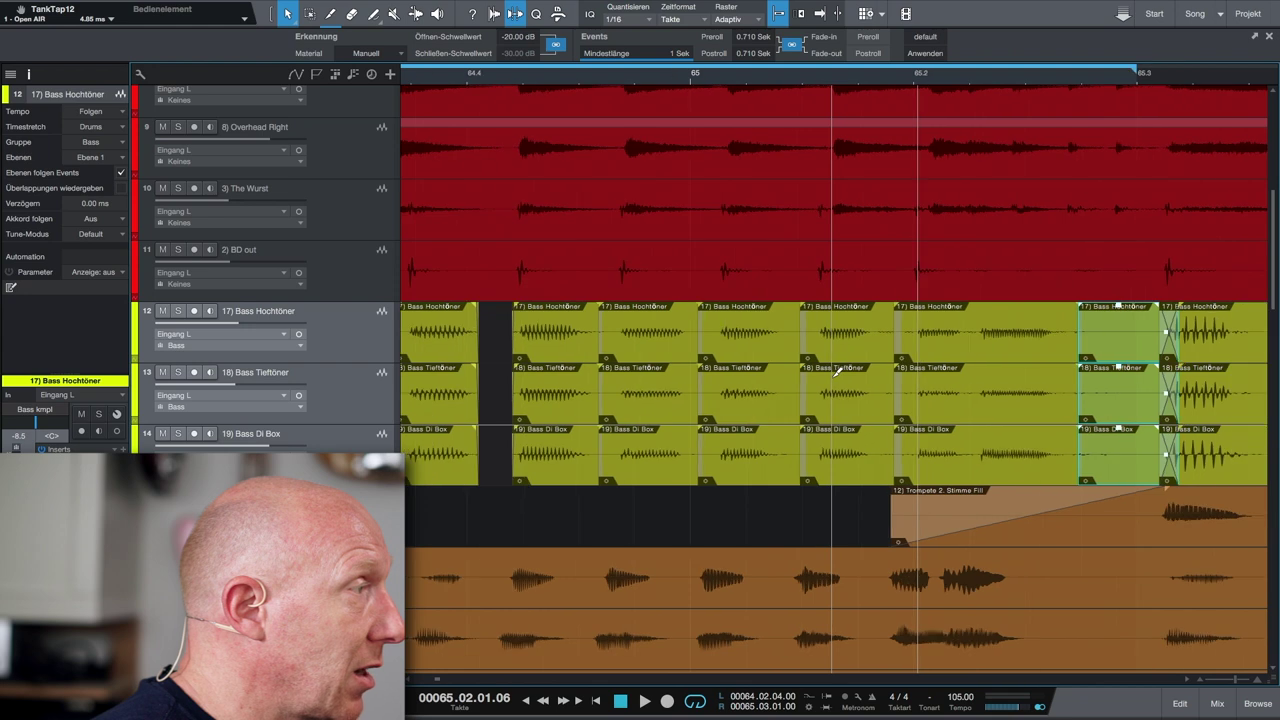
left_click_drag(588, 345, 1035, 432)
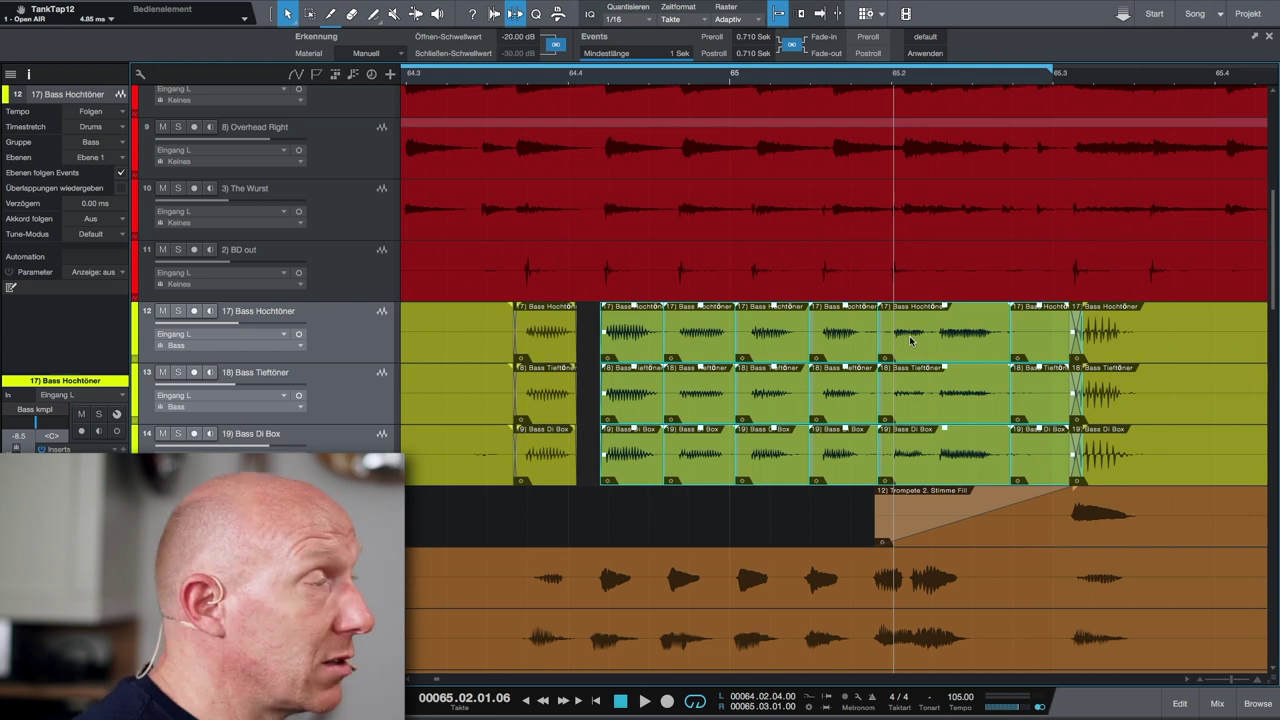
right_click(910, 341)
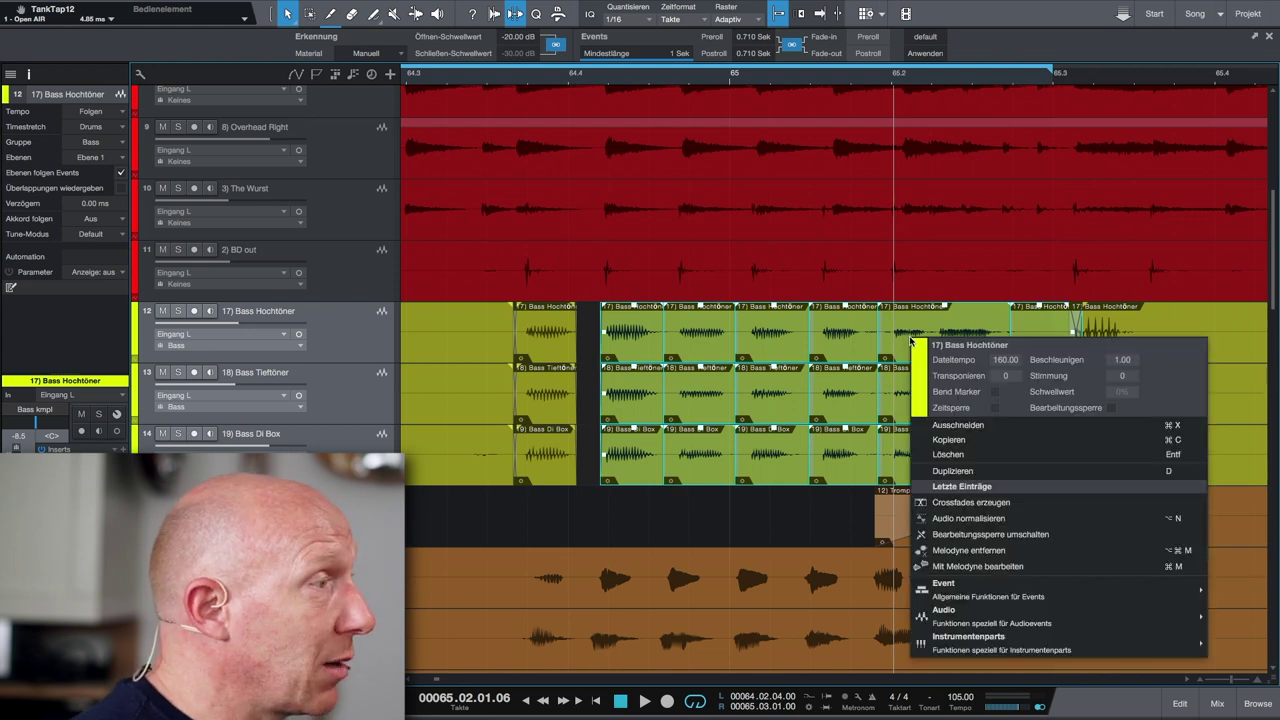
left_click(972, 501)
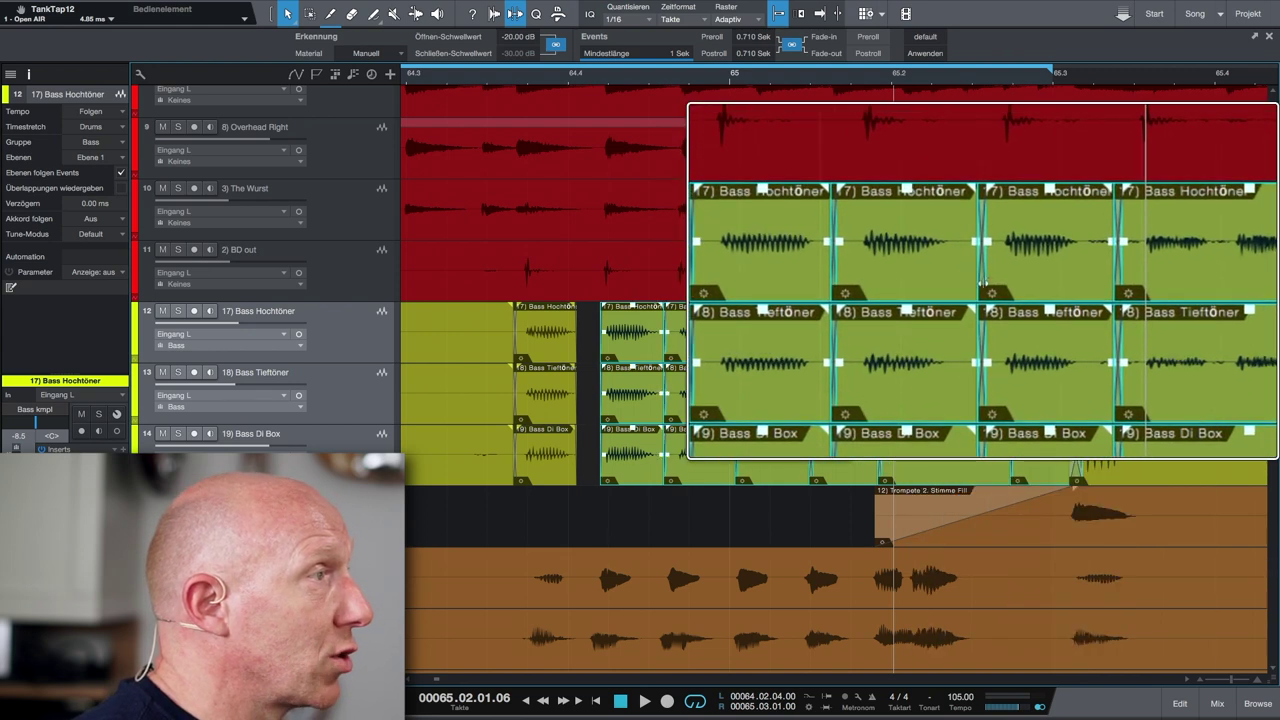
Step: Solo the BD out track together with the Bass Hochtöner, Bass Tieftöner and Bass Di Box tracks
scroll(842, 353, "up", 5)
scroll(842, 353, "down", 7)
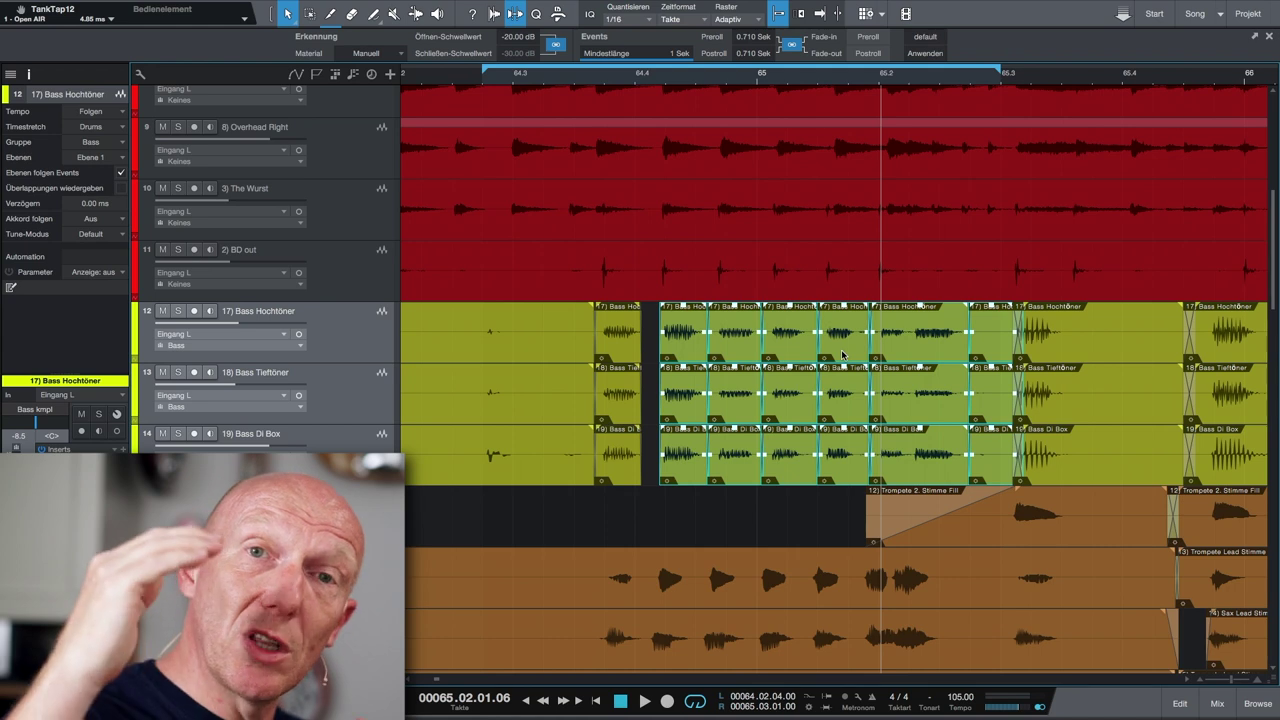
left_click(178, 250)
left_click(178, 311)
left_click(178, 372)
left_click(178, 434)
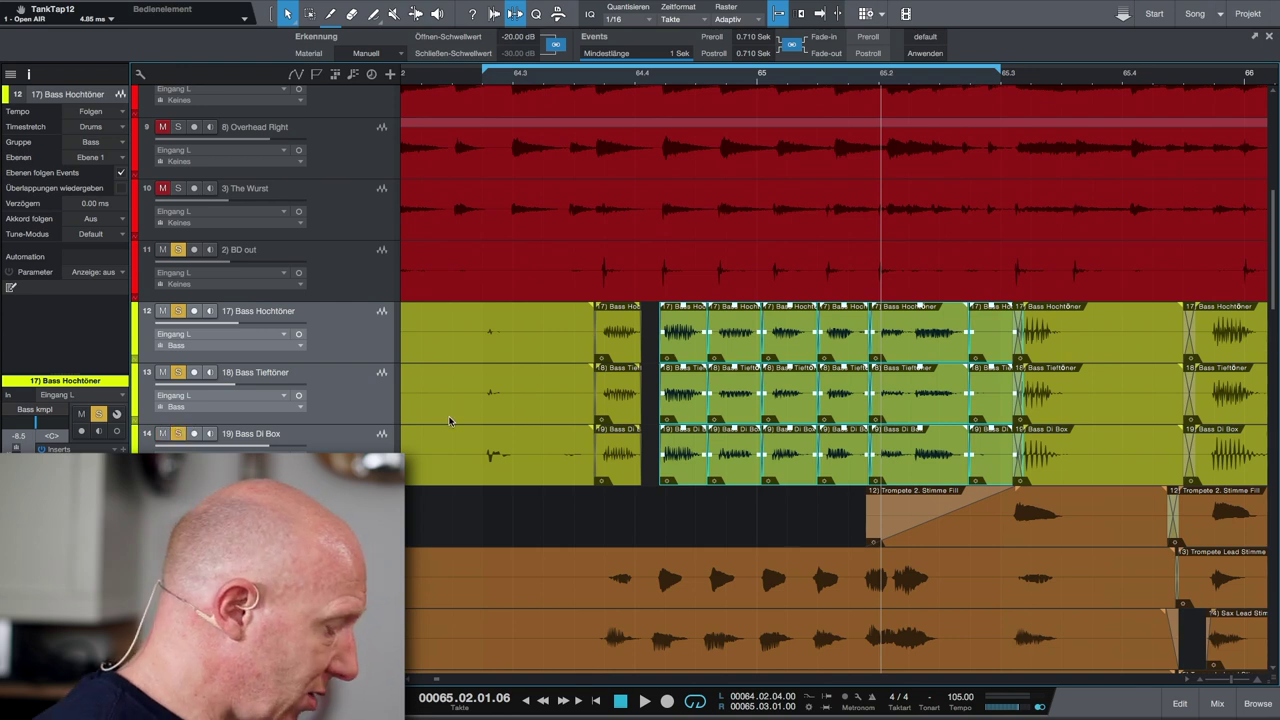
Step: Play the soloed bass drum and bass from the loop start at 64.02.04.00 to check the edited passage
key("KP_1")
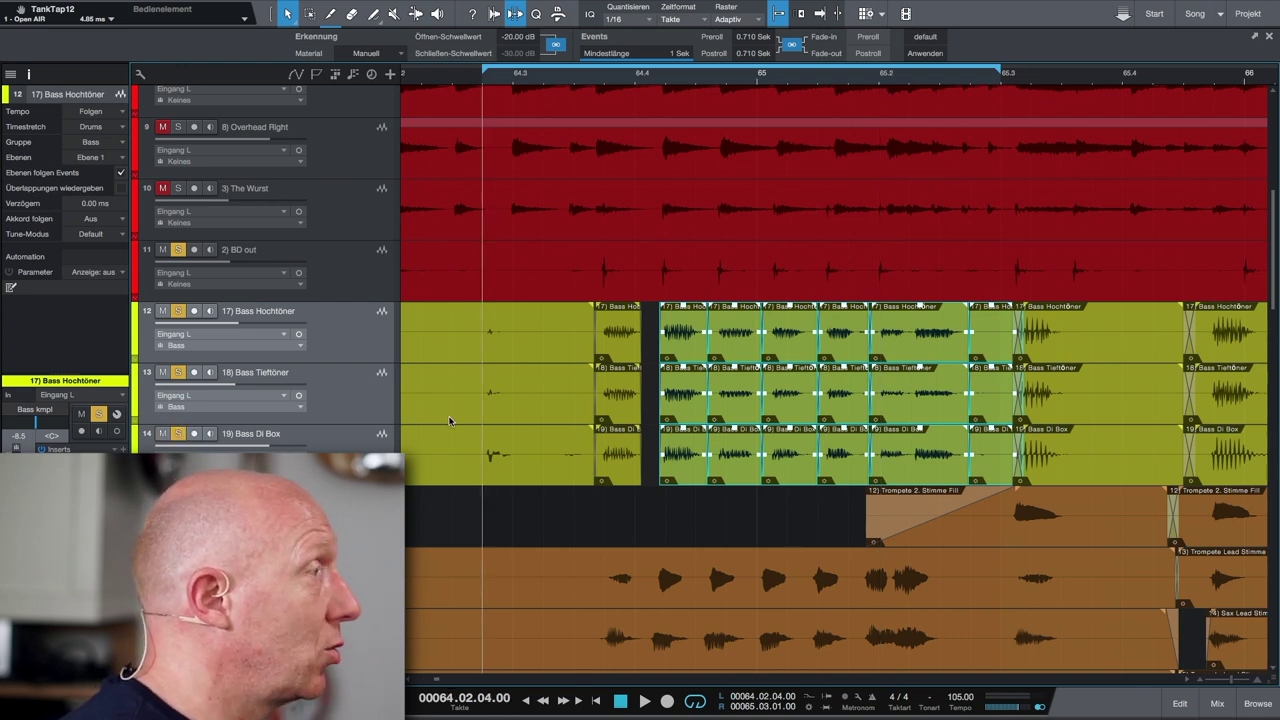
key("space")
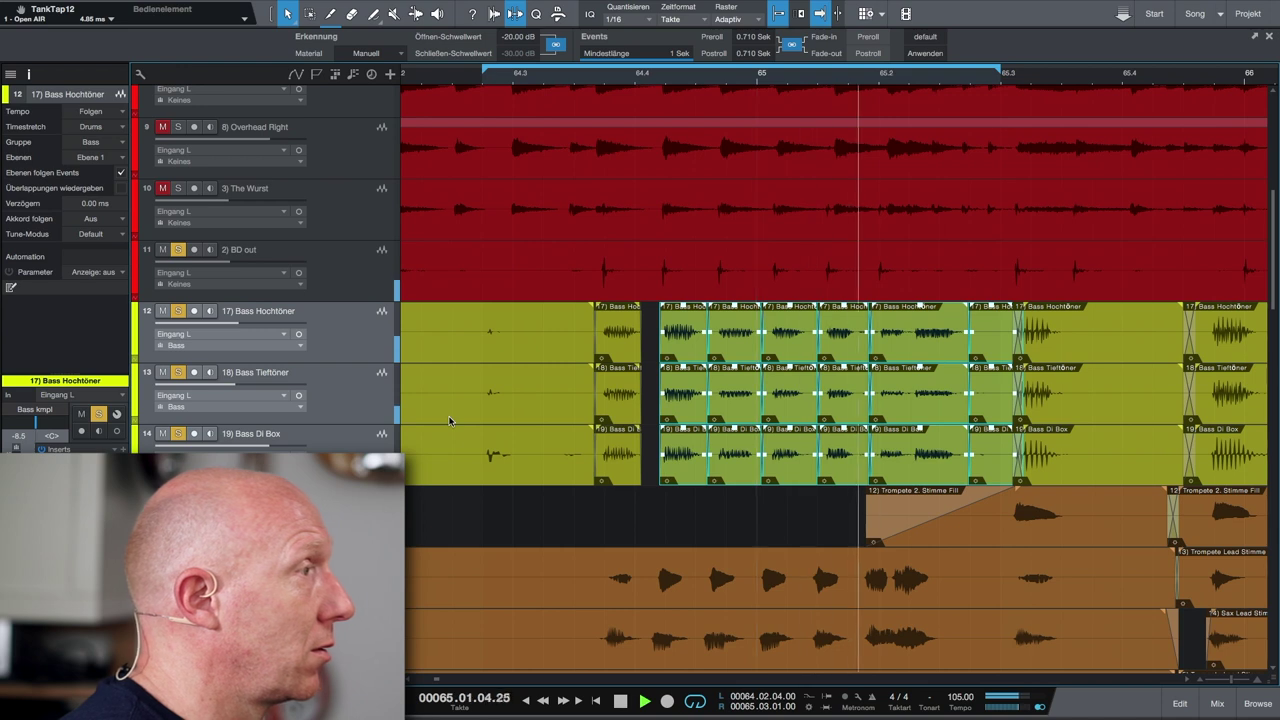
key("space")
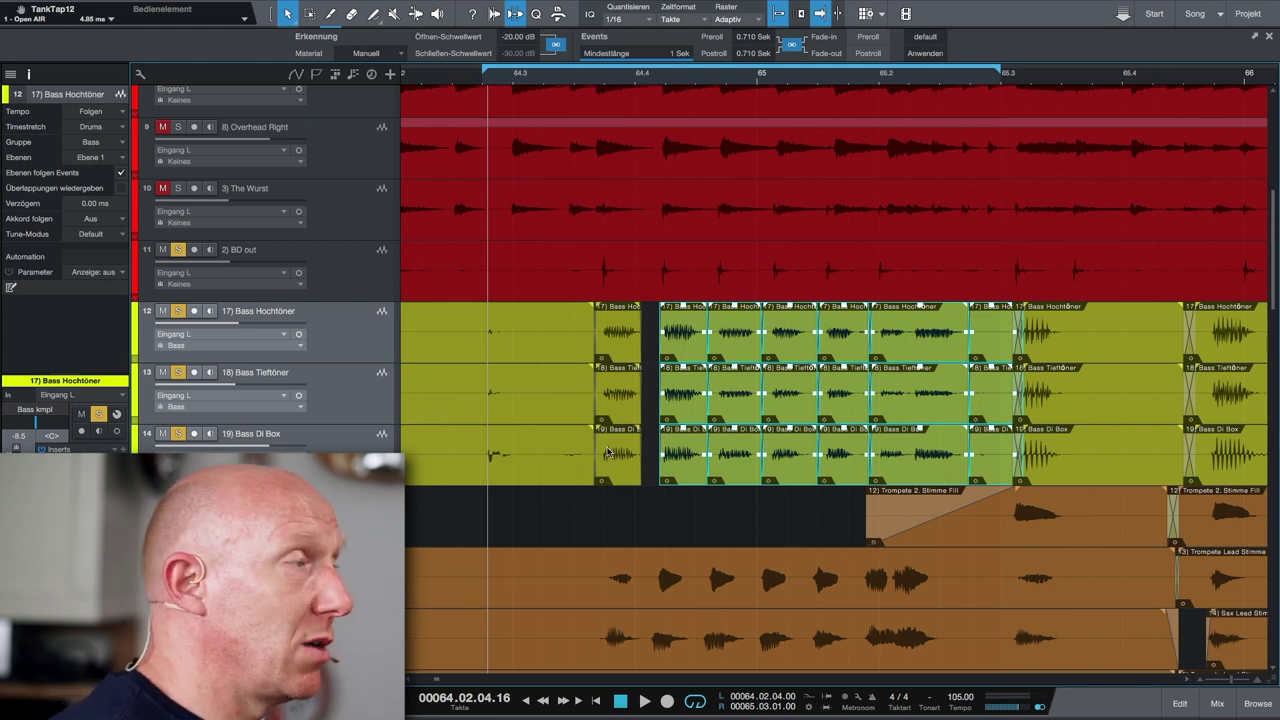
scroll(607, 452, "down", 5)
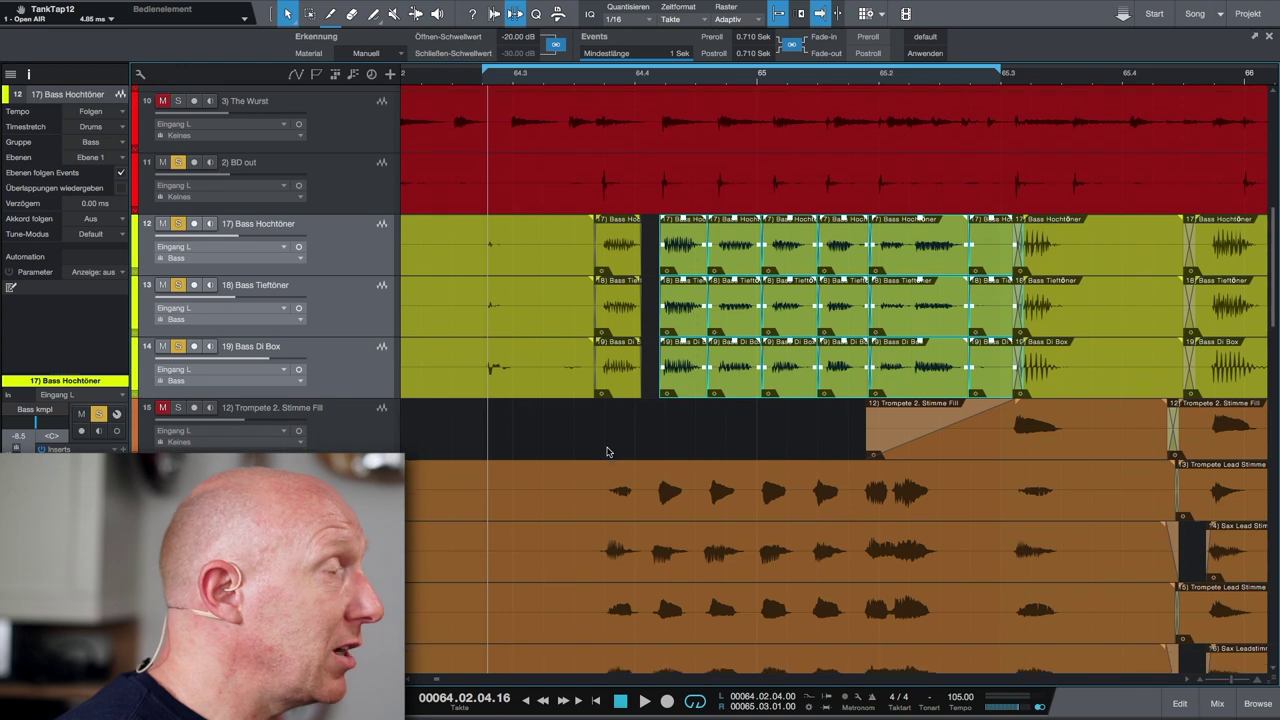
Step: Place the playback cursor at 64.03.04.00 and compare the trumpet, sax and Strat Lead Stimme notes against it
left_click(645, 424)
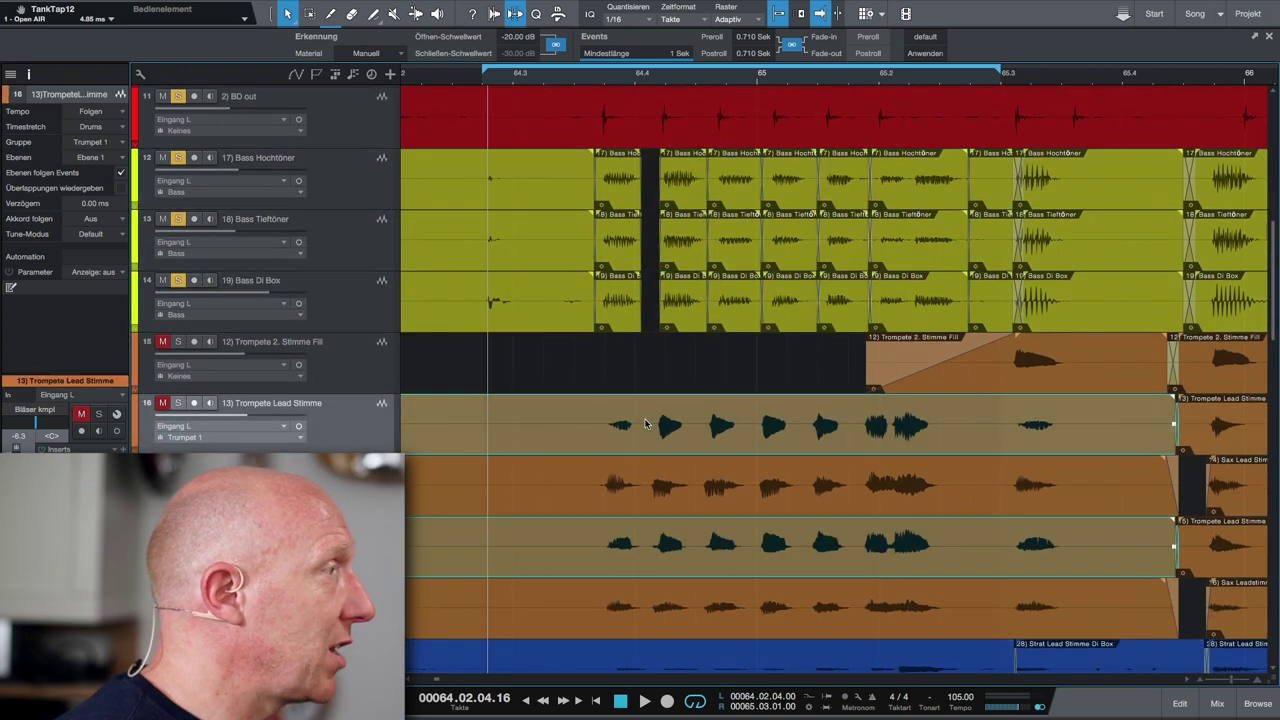
left_click(605, 82)
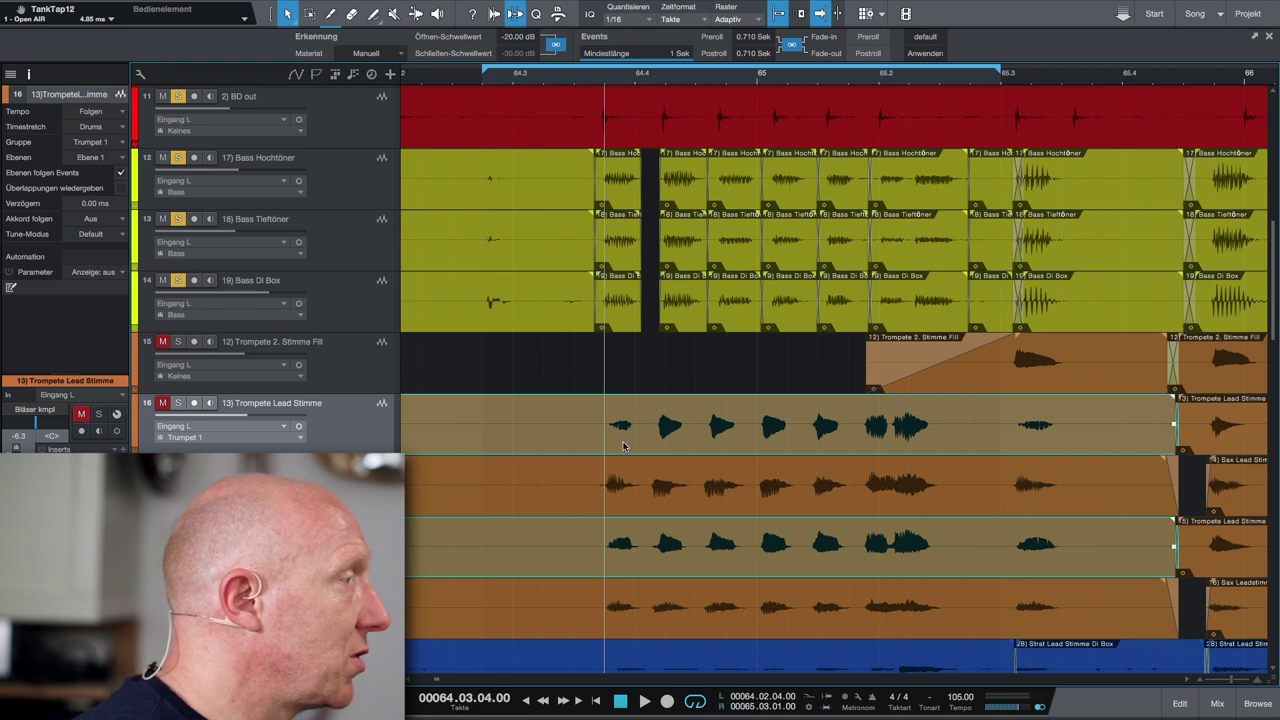
scroll(616, 372, "up", 5)
scroll(614, 370, "down", 4)
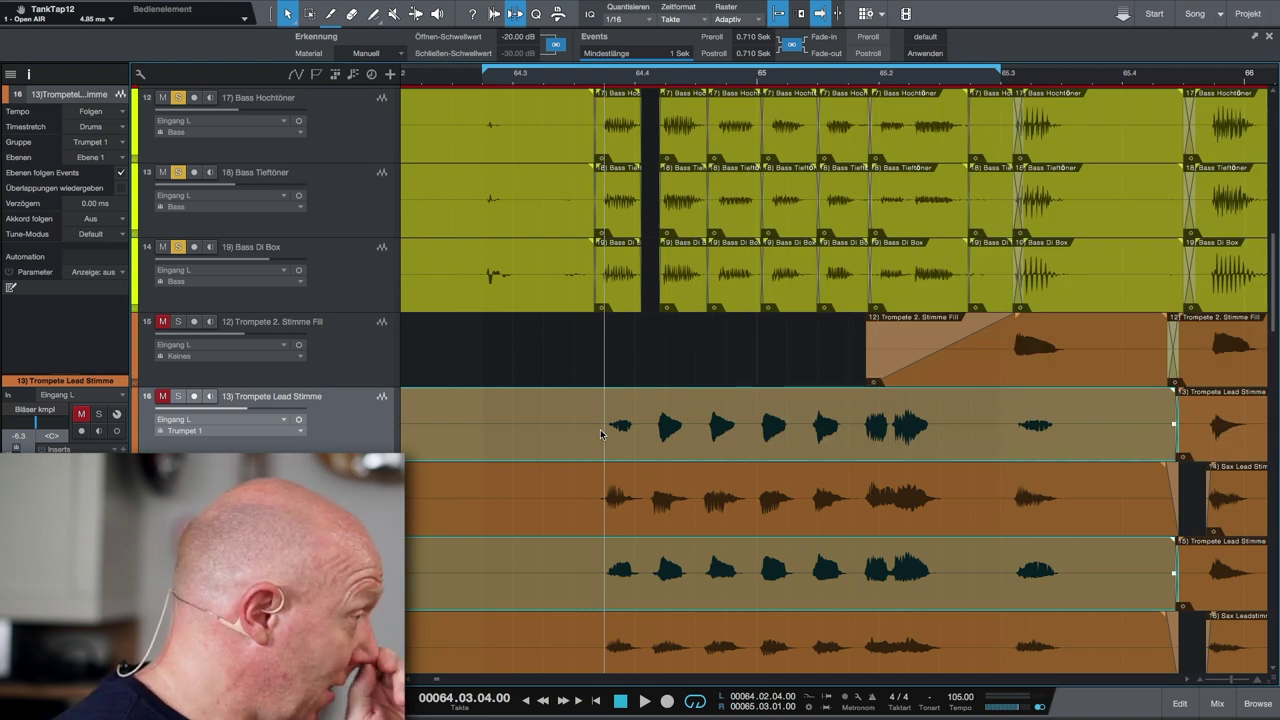
scroll(600, 433, "down", 7)
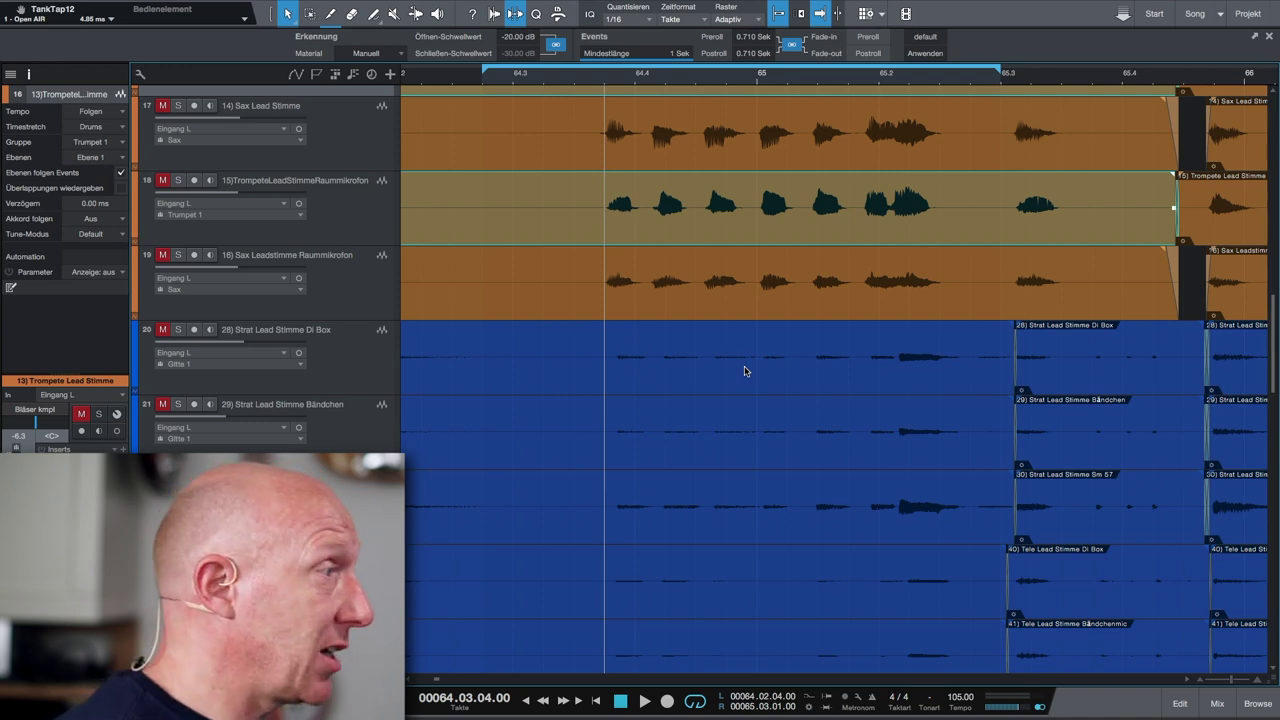
left_click(744, 371)
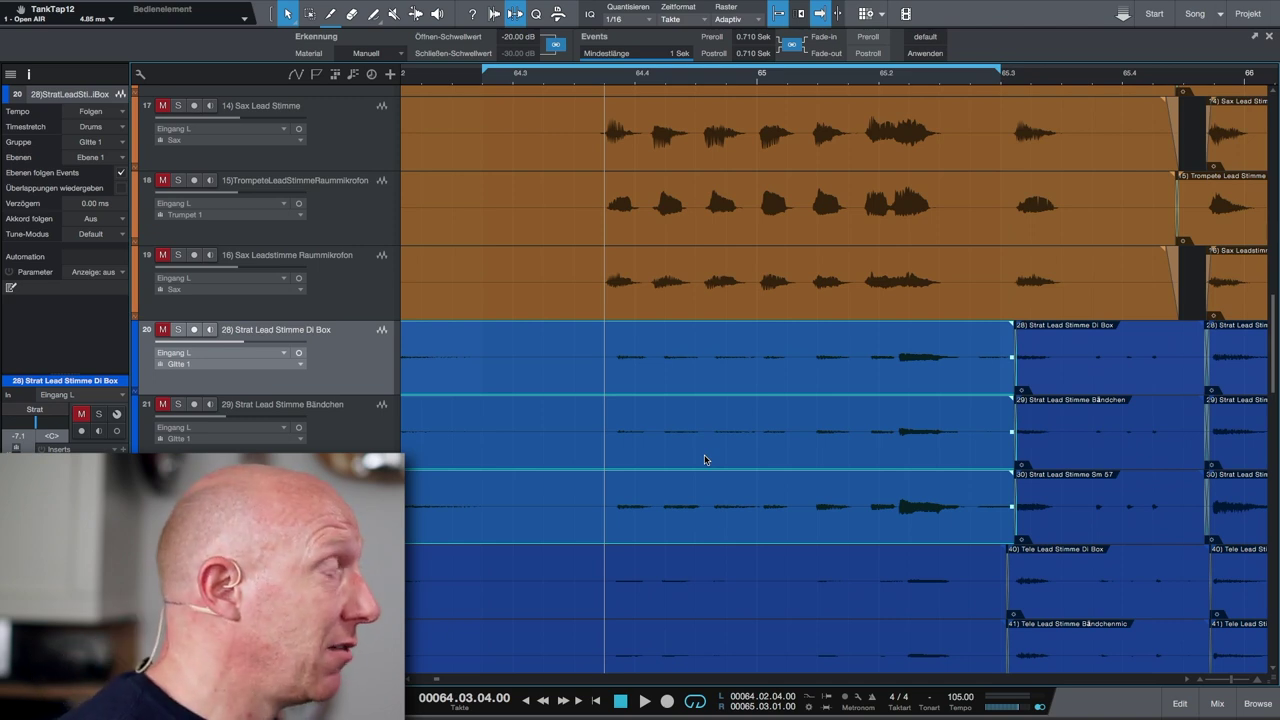
scroll(664, 338, "up", 3)
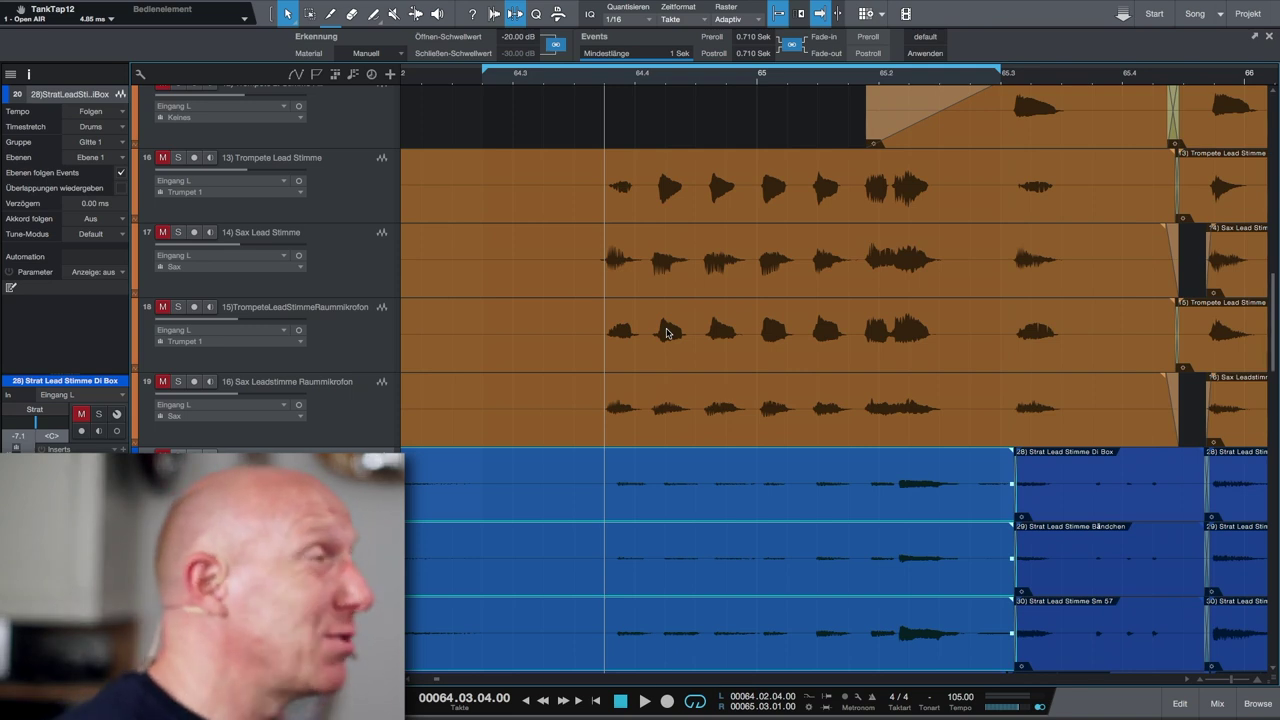
scroll(671, 325, "down", 10)
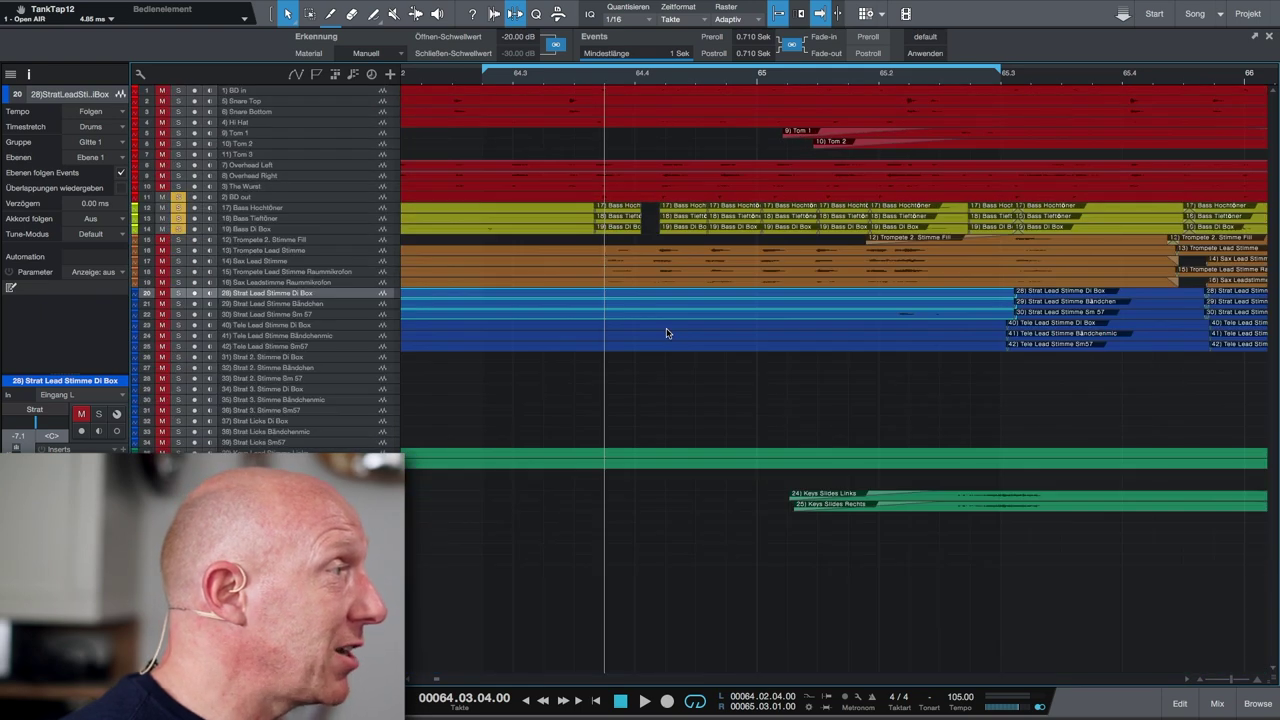
Step: Examine the edited events on the guitar, wind and bass tracks from bar 64 to bar 73
scroll(671, 325, "up", 5)
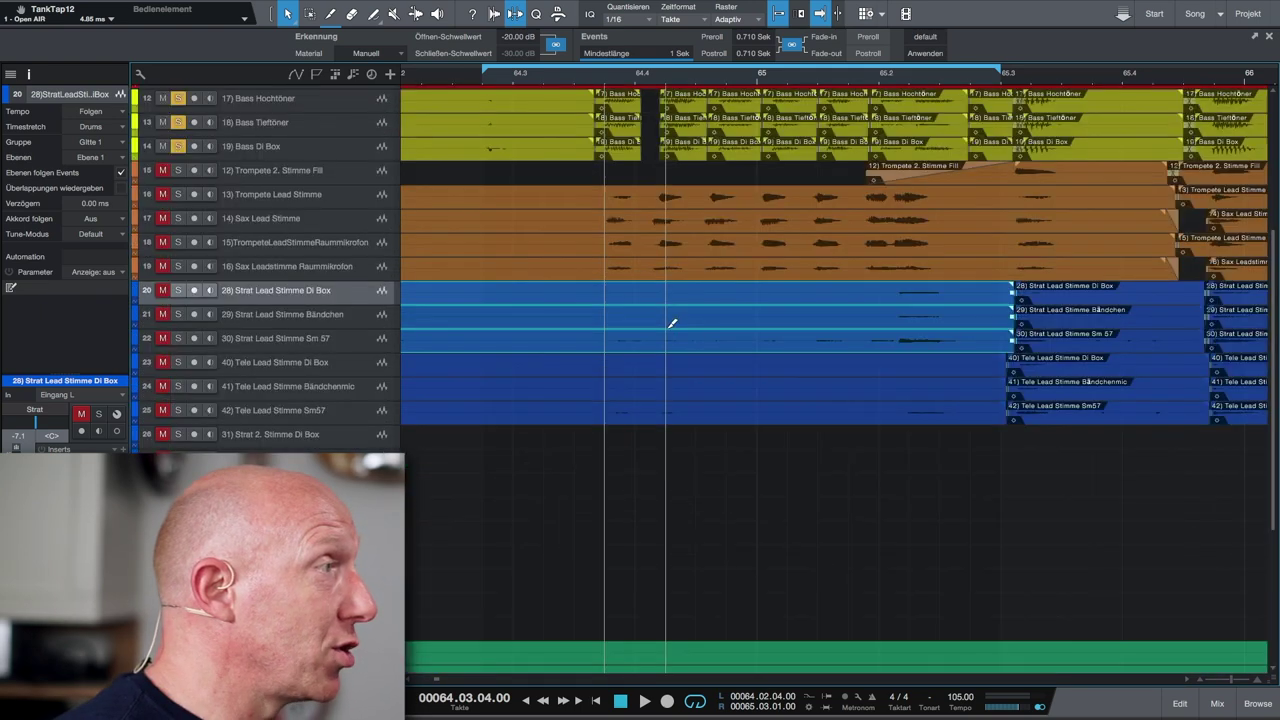
scroll(671, 324, "down", 7)
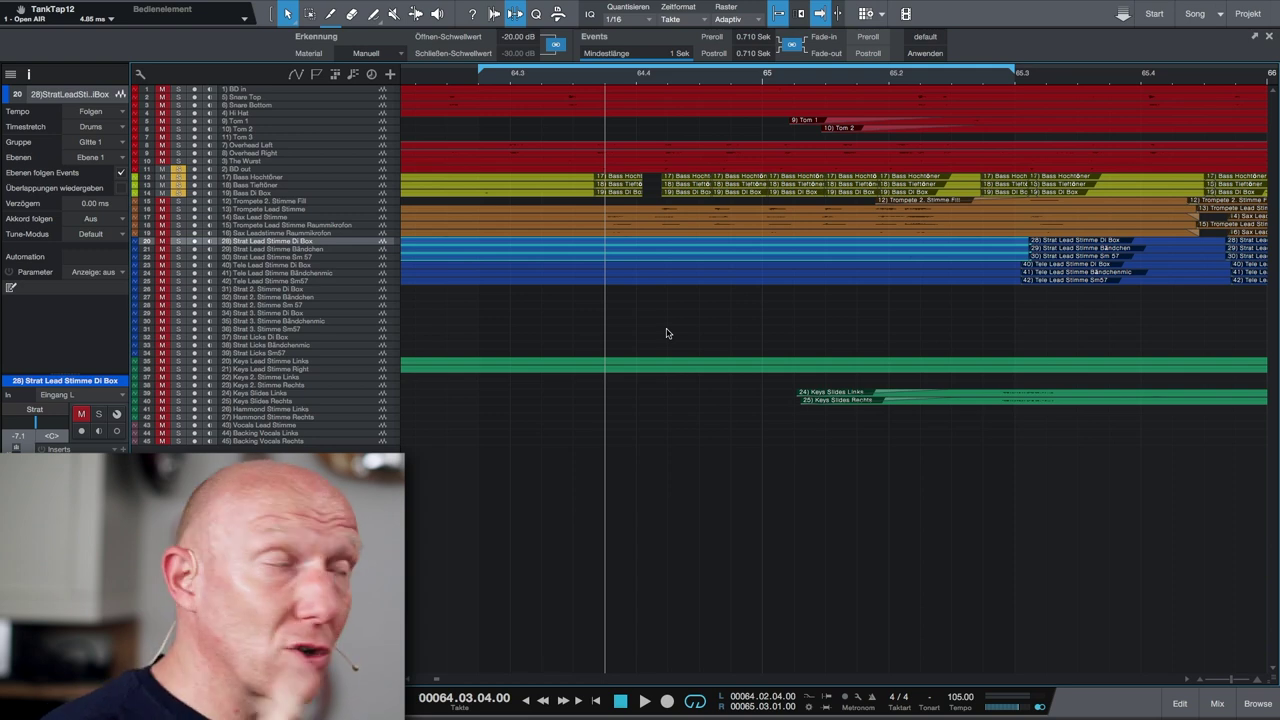
scroll(671, 317, "down", 3)
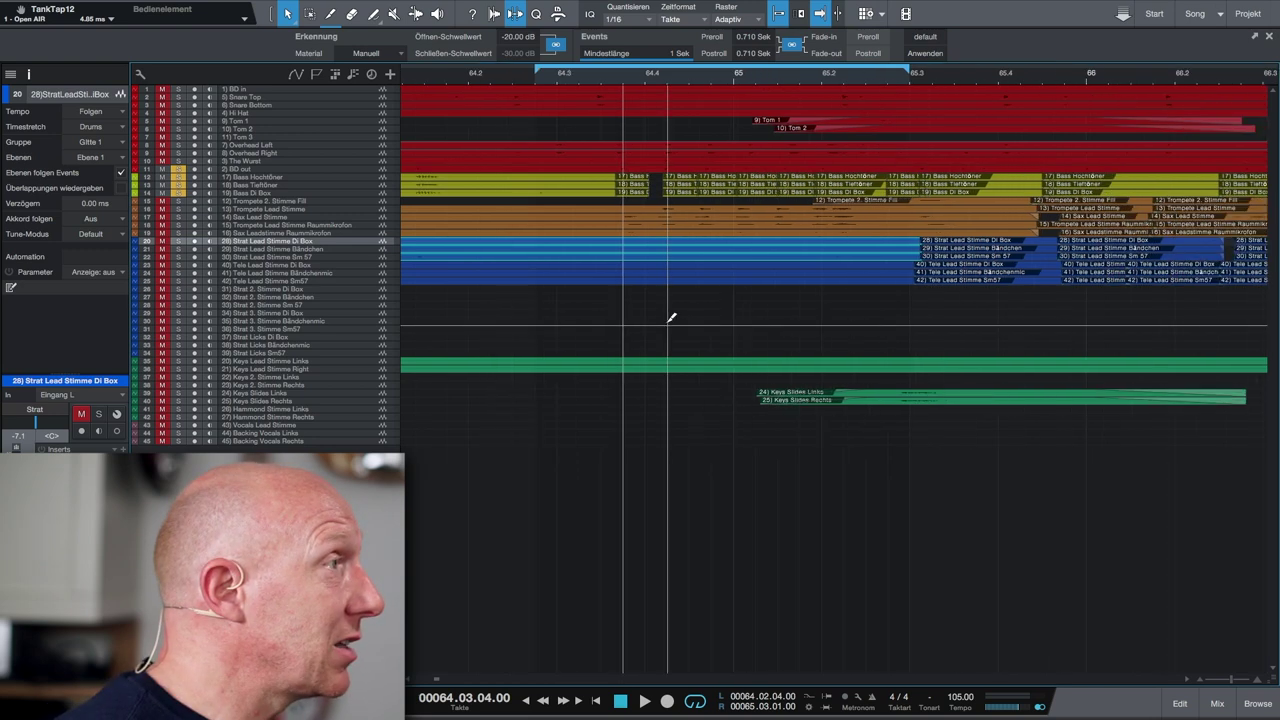
scroll(717, 277, "up", 5)
scroll(717, 287, "up", 2)
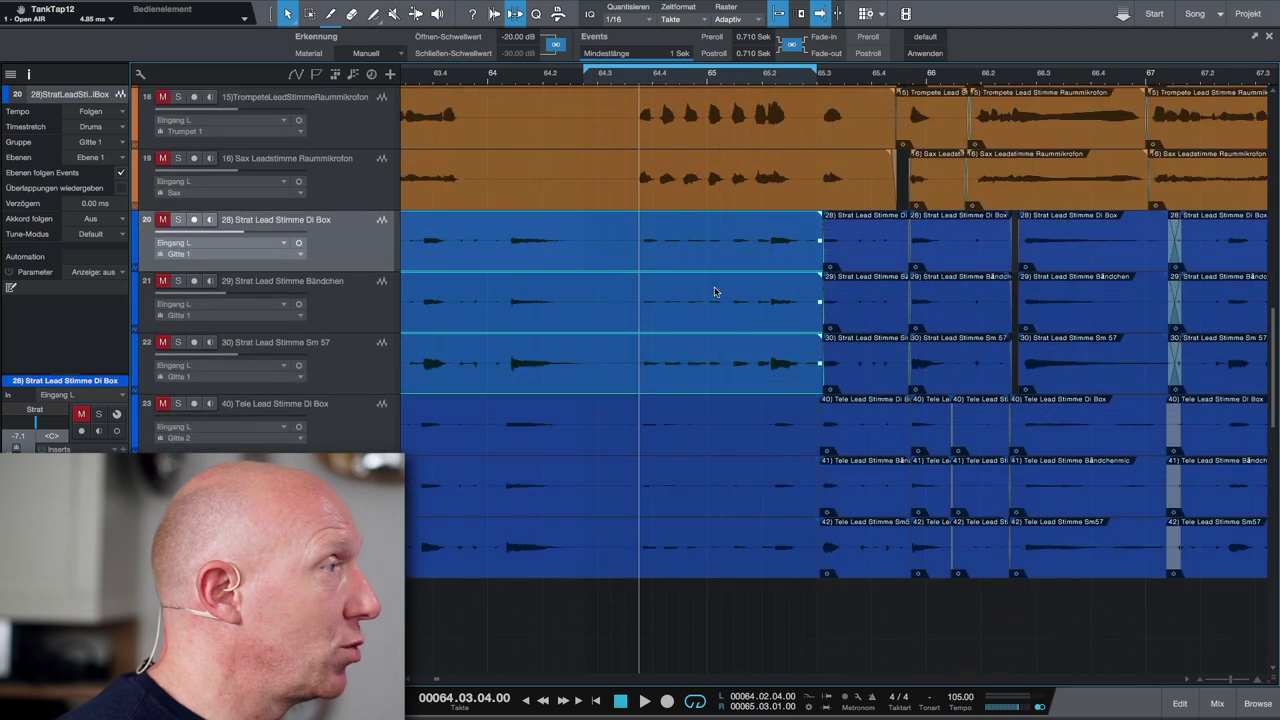
scroll(715, 288, "right", 3)
scroll(715, 292, "right", 2)
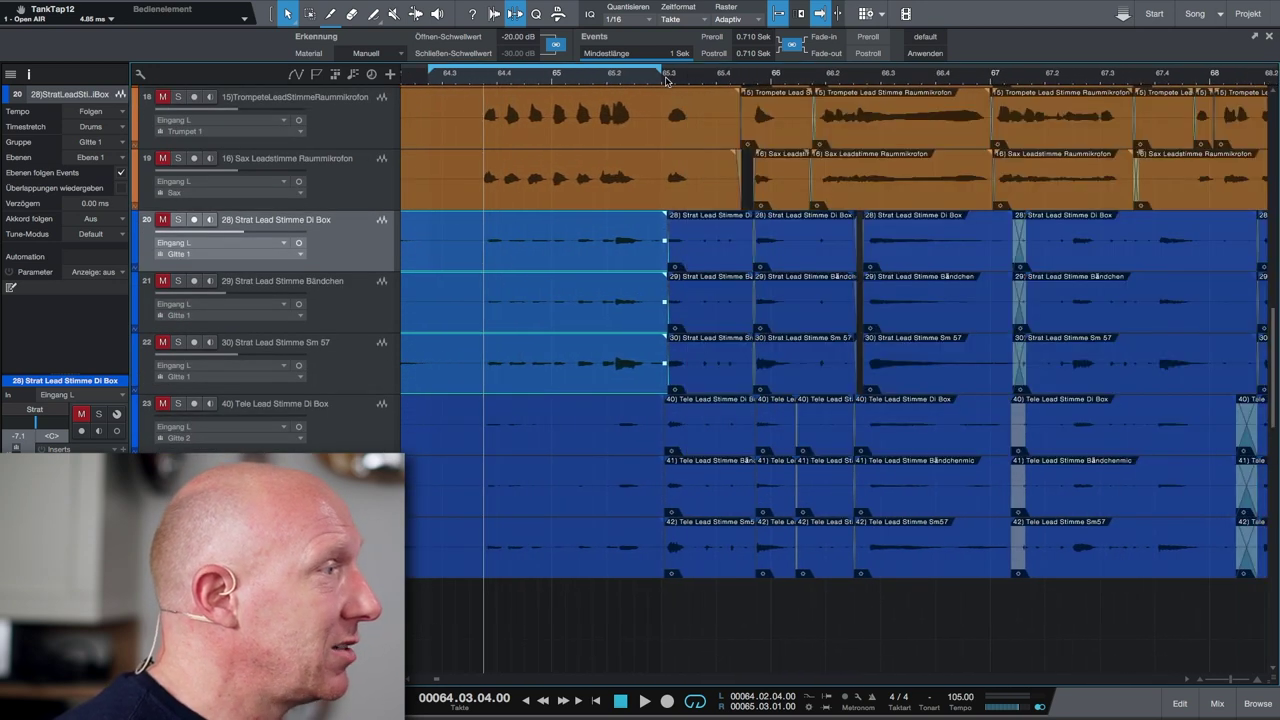
scroll(697, 308, "right", 3)
scroll(697, 308, "right", 10)
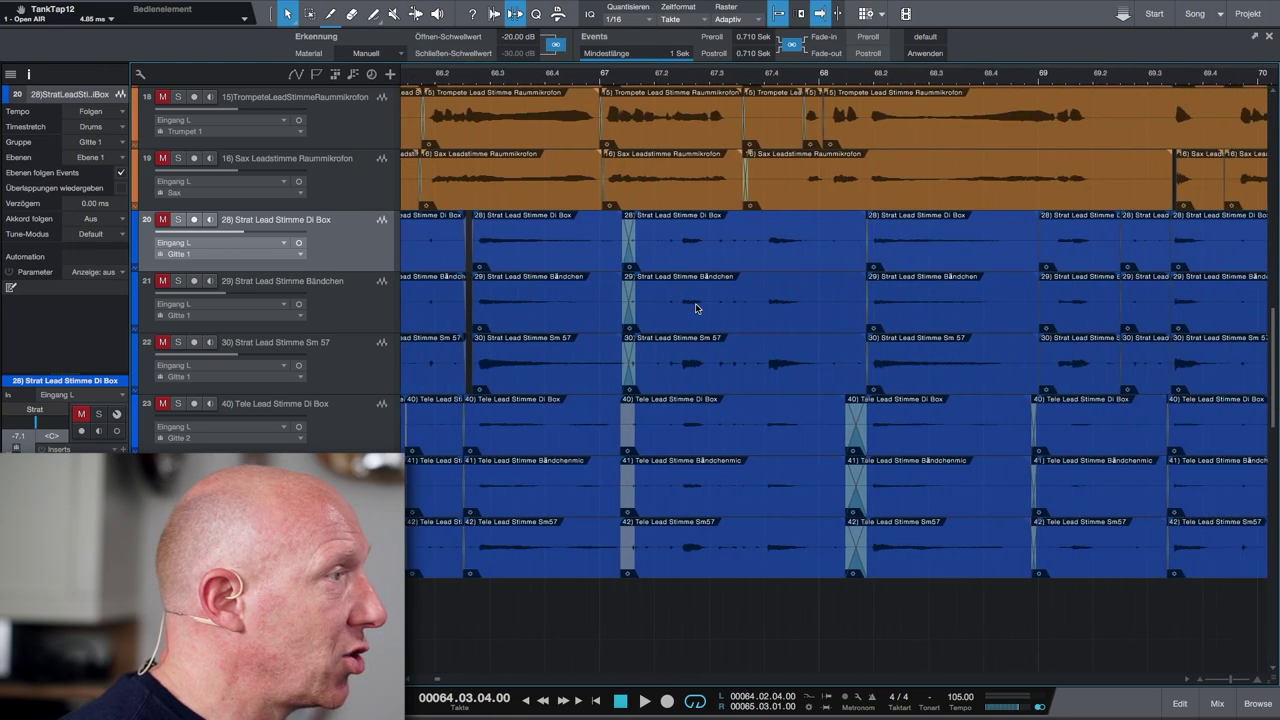
scroll(697, 308, "up", 1)
scroll(697, 308, "up", 7)
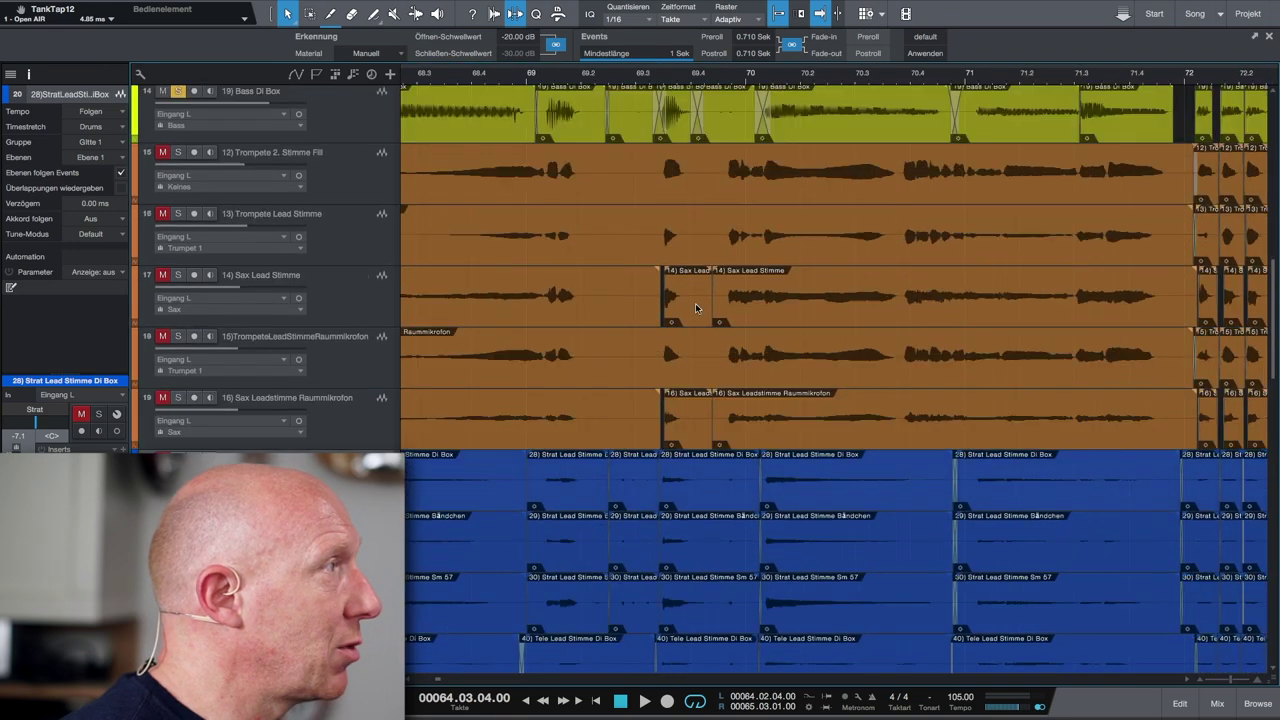
scroll(697, 308, "left", 3)
scroll(697, 308, "left", 1)
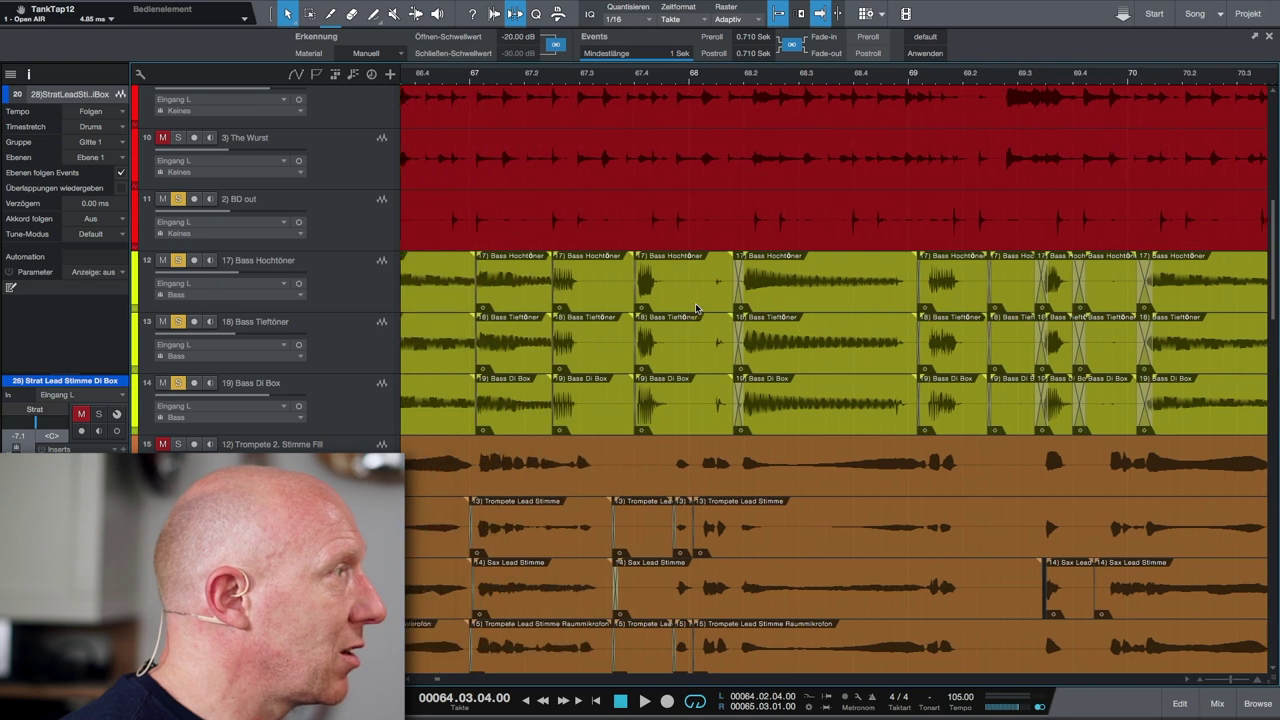
scroll(697, 308, "right", 6)
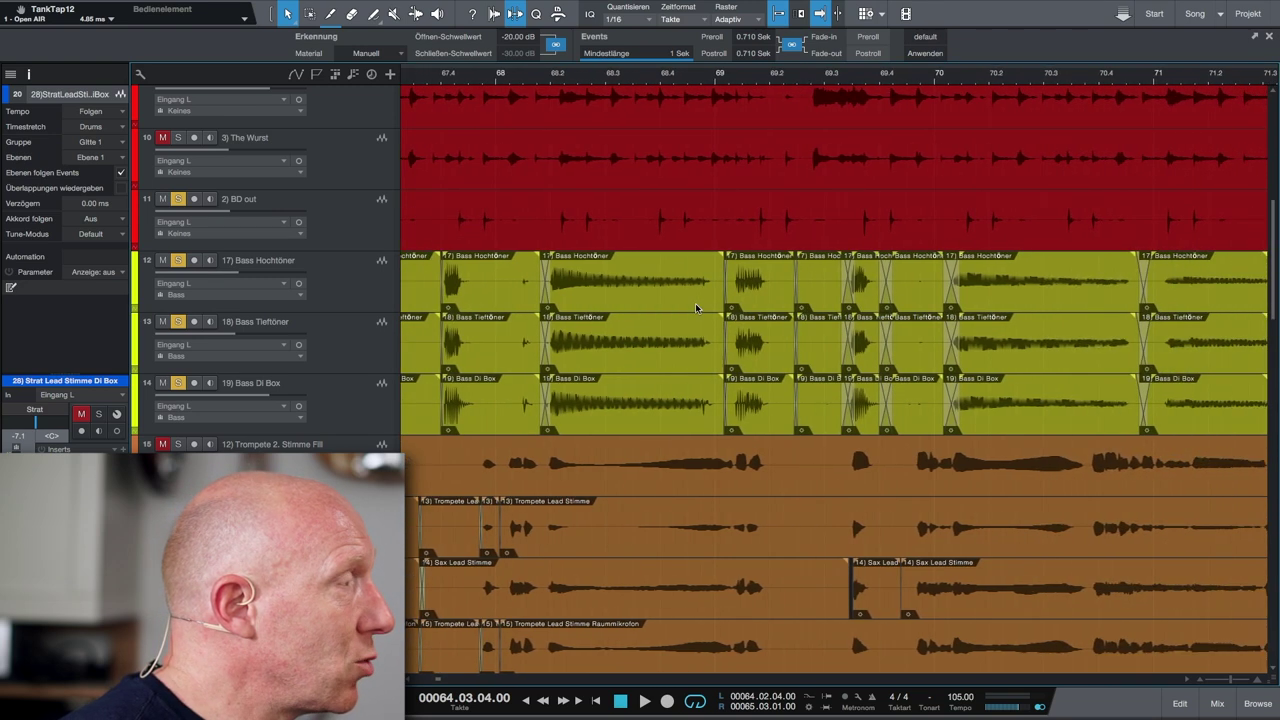
scroll(697, 308, "right", 2)
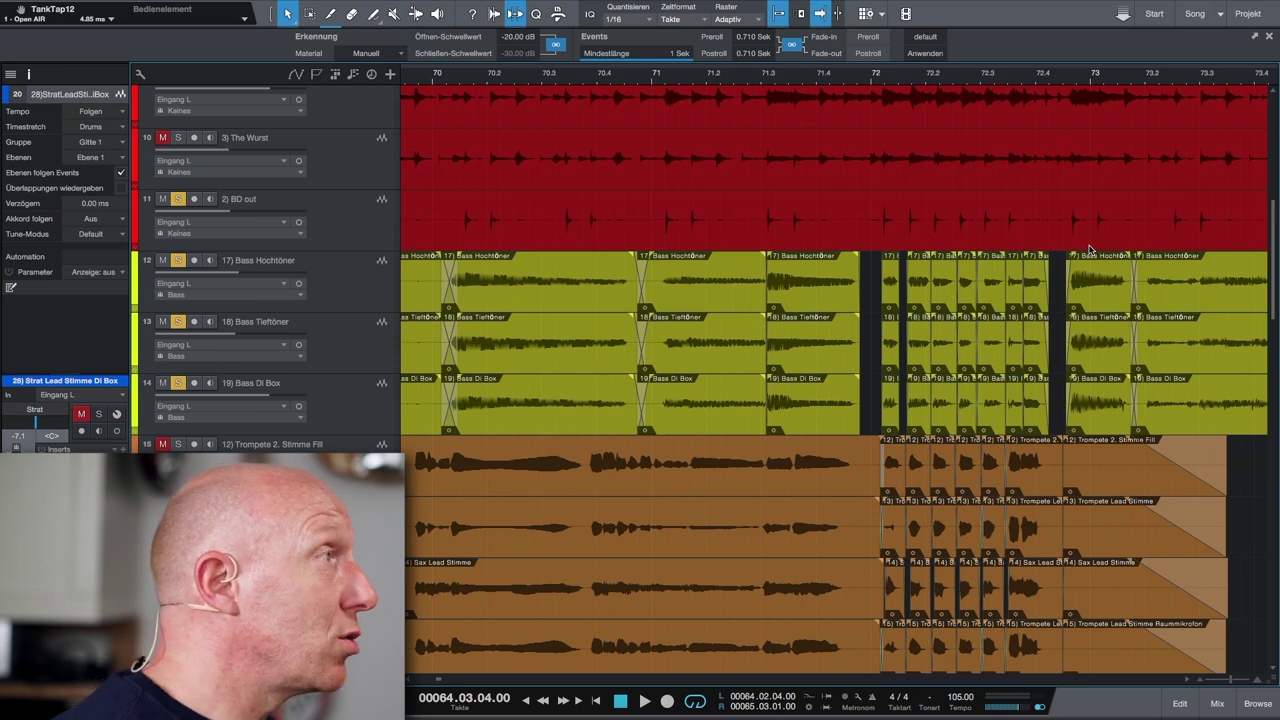
Step: Set the loop range from 57.03.01.00 to 73.01.00.00 and clear the solo on all tracks
scroll(805, 320, "down", 2)
scroll(805, 320, "down", 4)
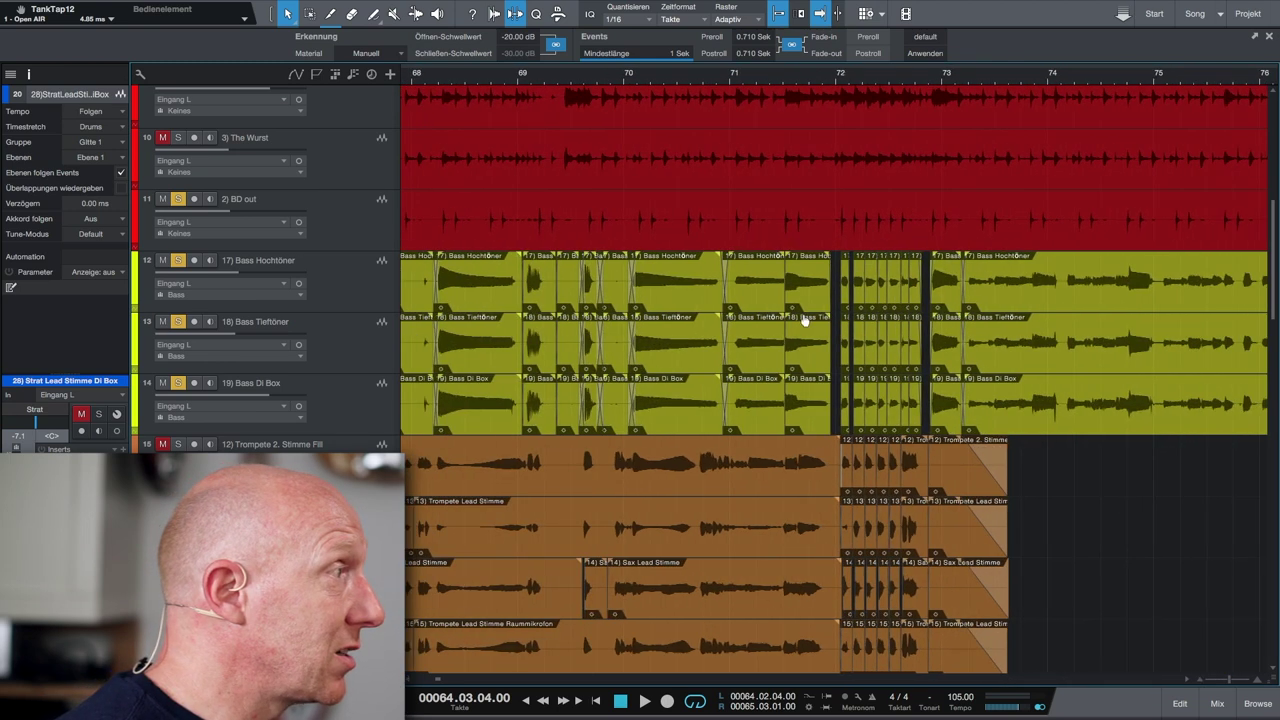
scroll(805, 320, "down", 2)
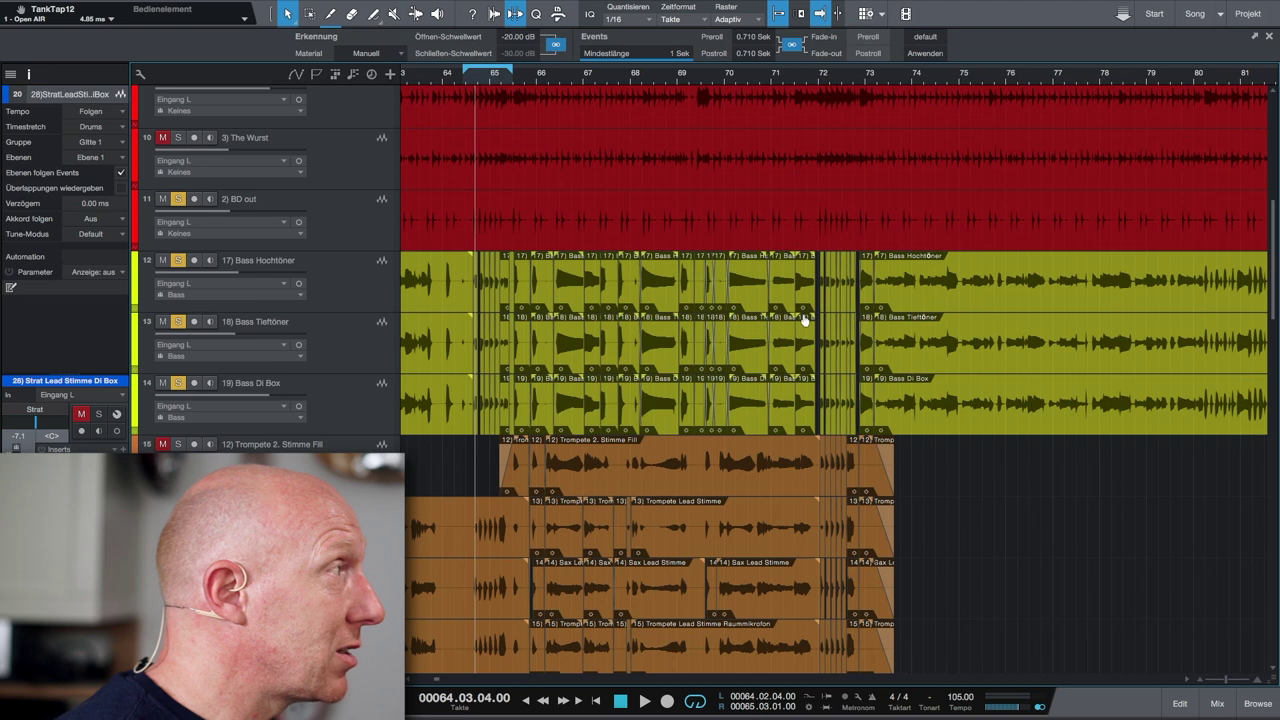
scroll(805, 320, "left", 4)
scroll(805, 320, "left", 4)
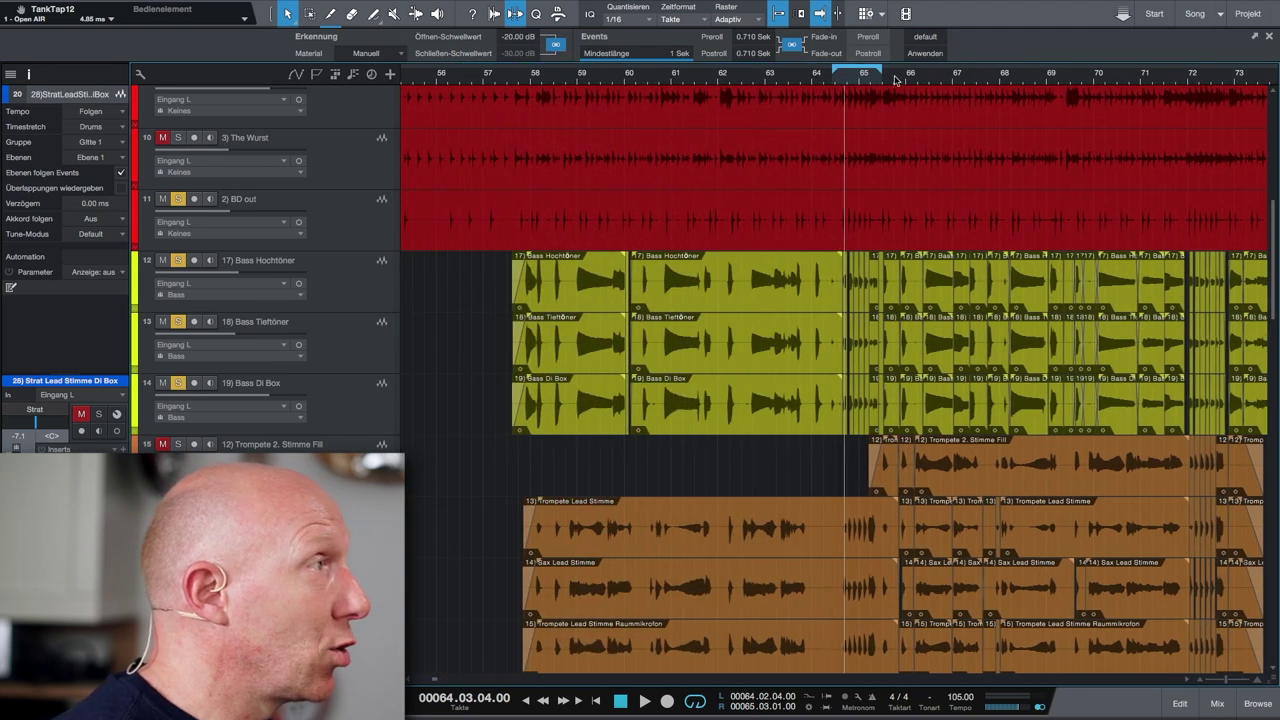
left_click_drag(878, 71, 1236, 98)
left_click_drag(833, 74, 511, 108)
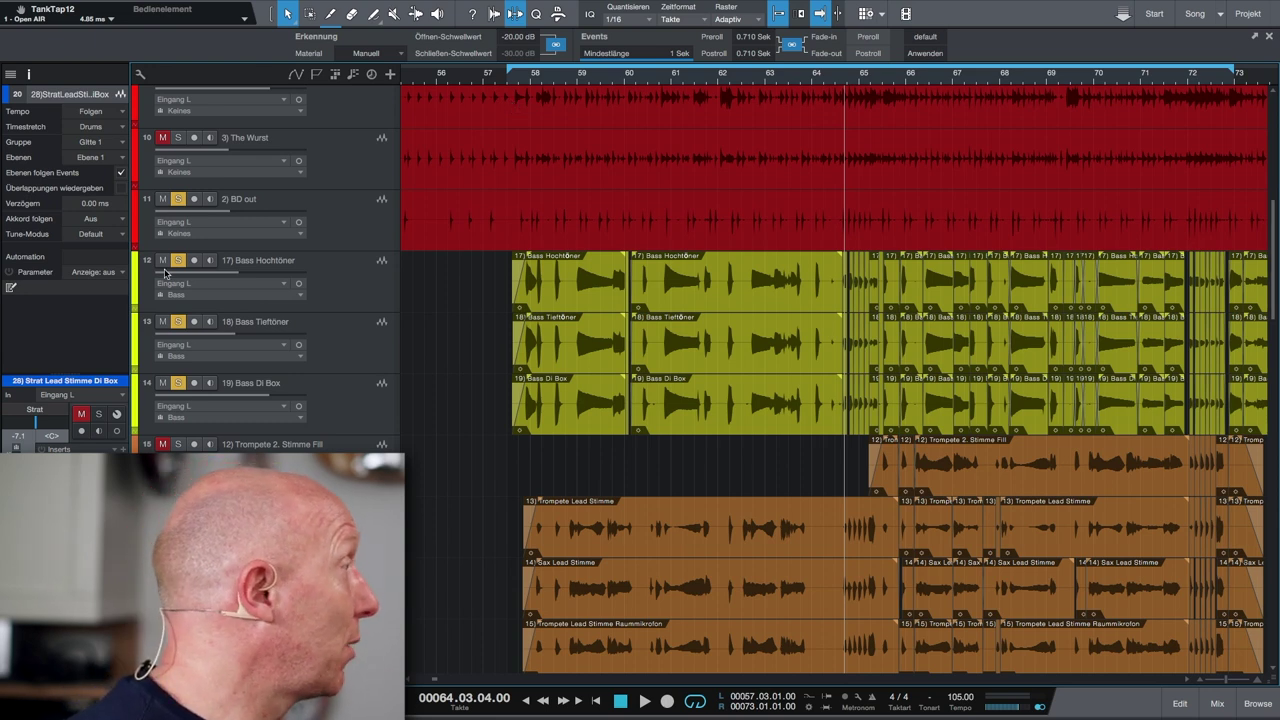
key("super+shift+s")
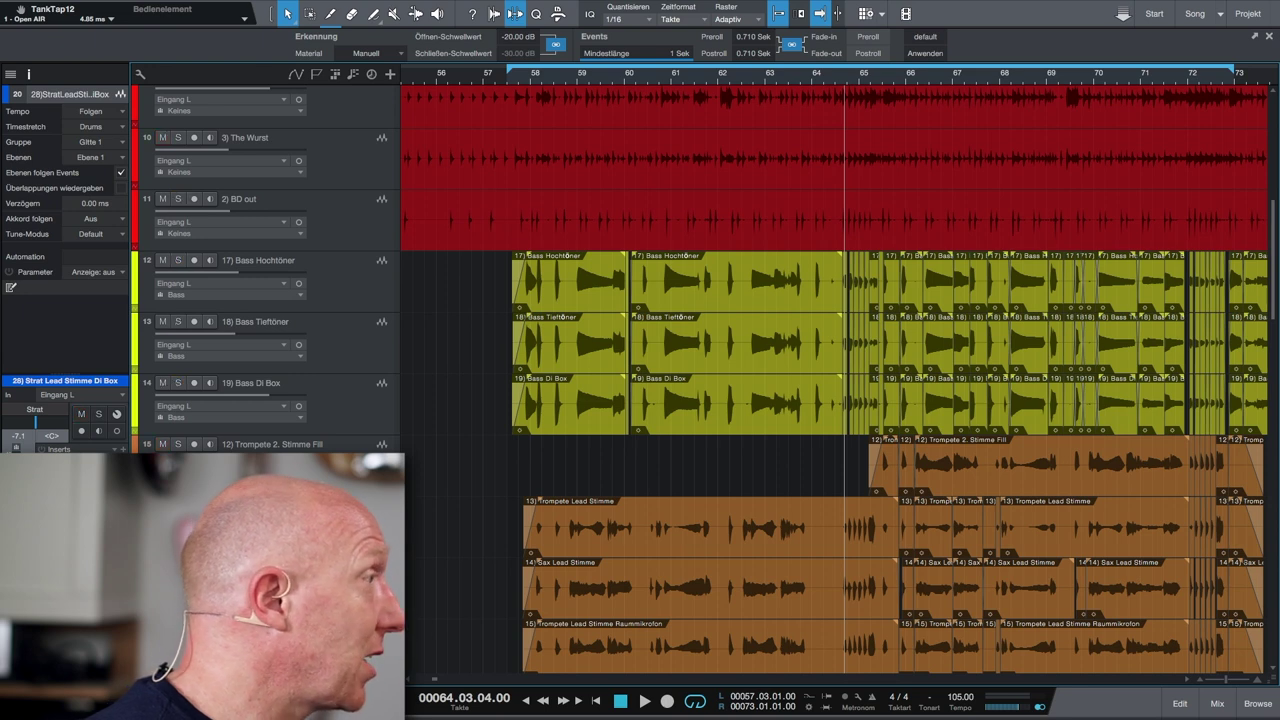
Step: Play all tracks together from the loop start at 57.03.01.00 to hear the whole passage and stop playback
key("space")
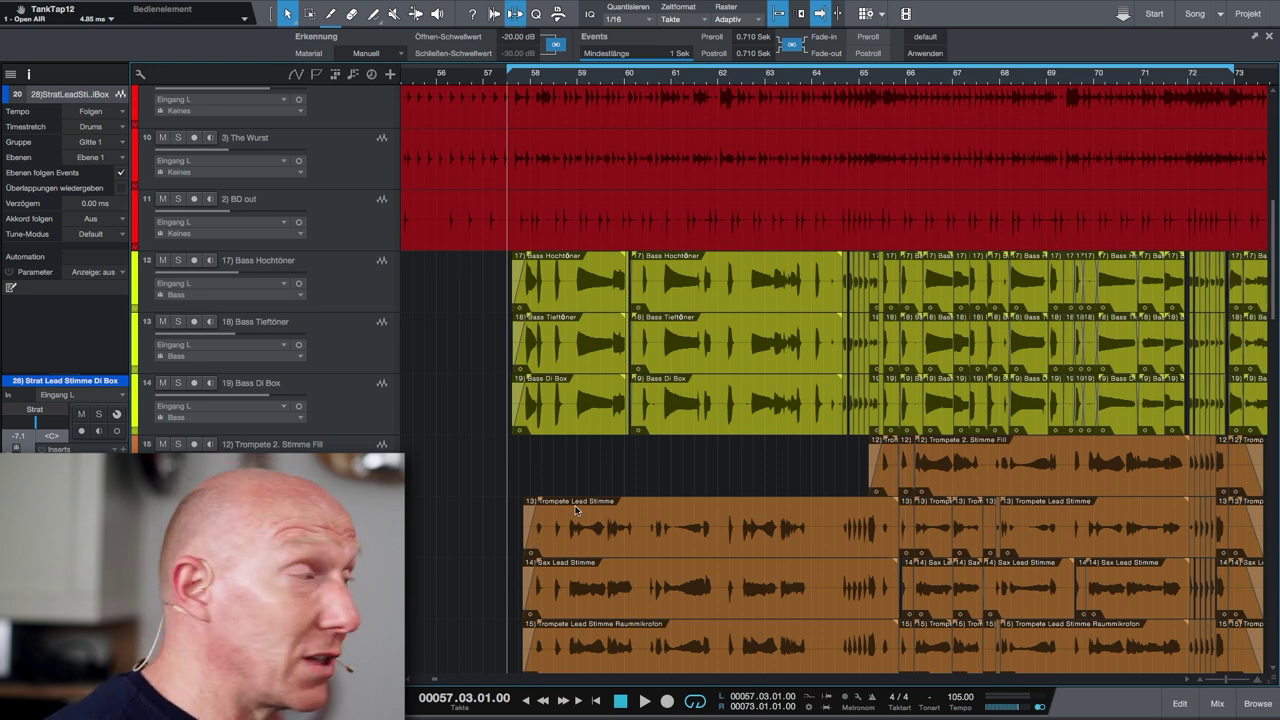
key("space")
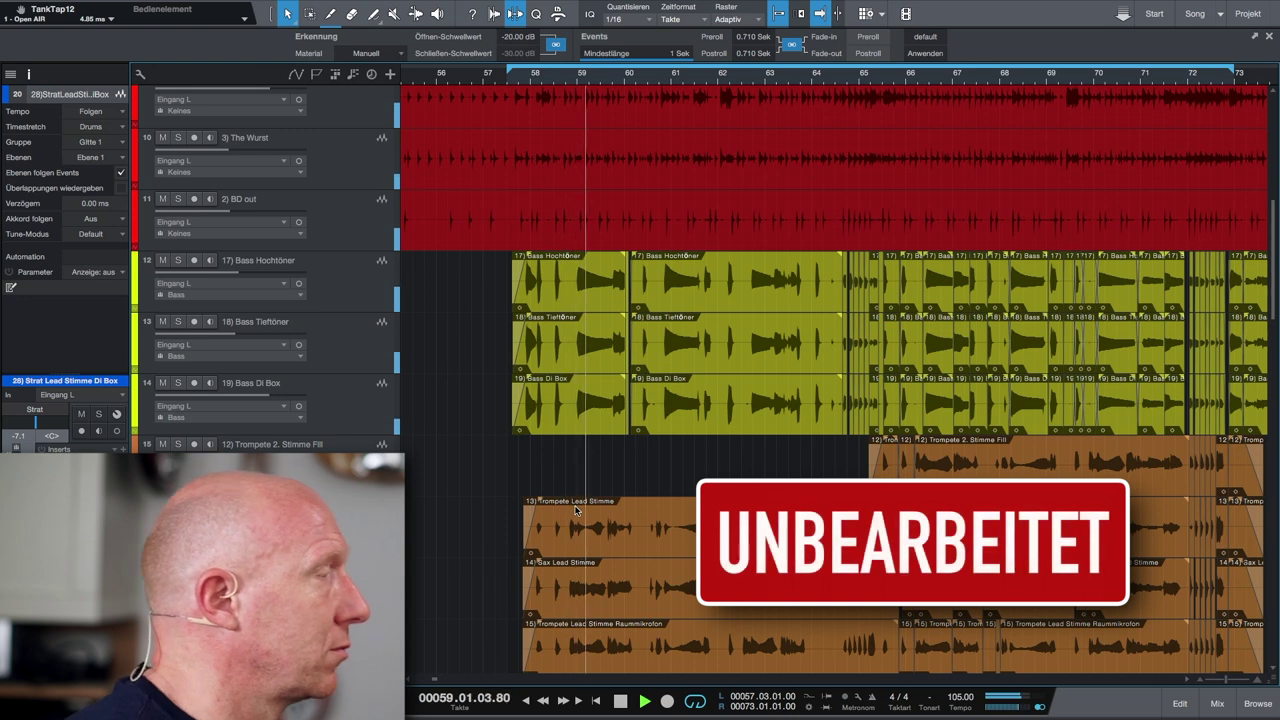
scroll(598, 484, "down", 1)
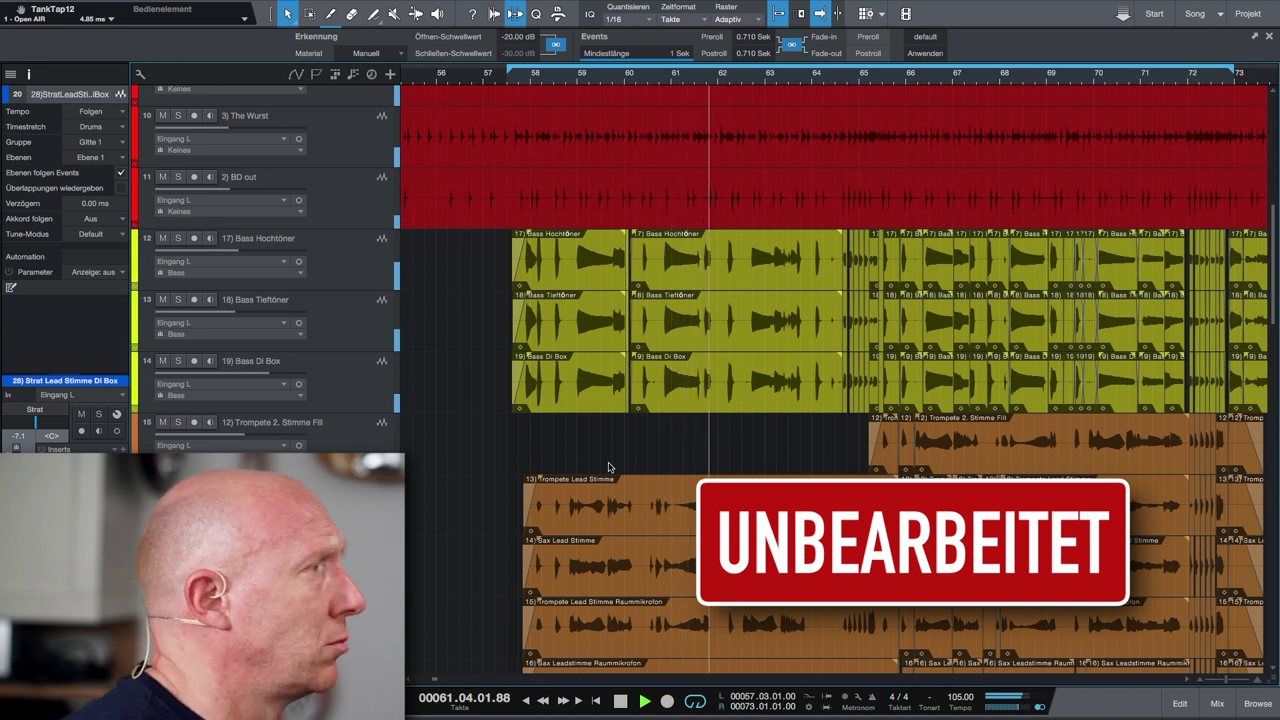
scroll(609, 467, "right", 2)
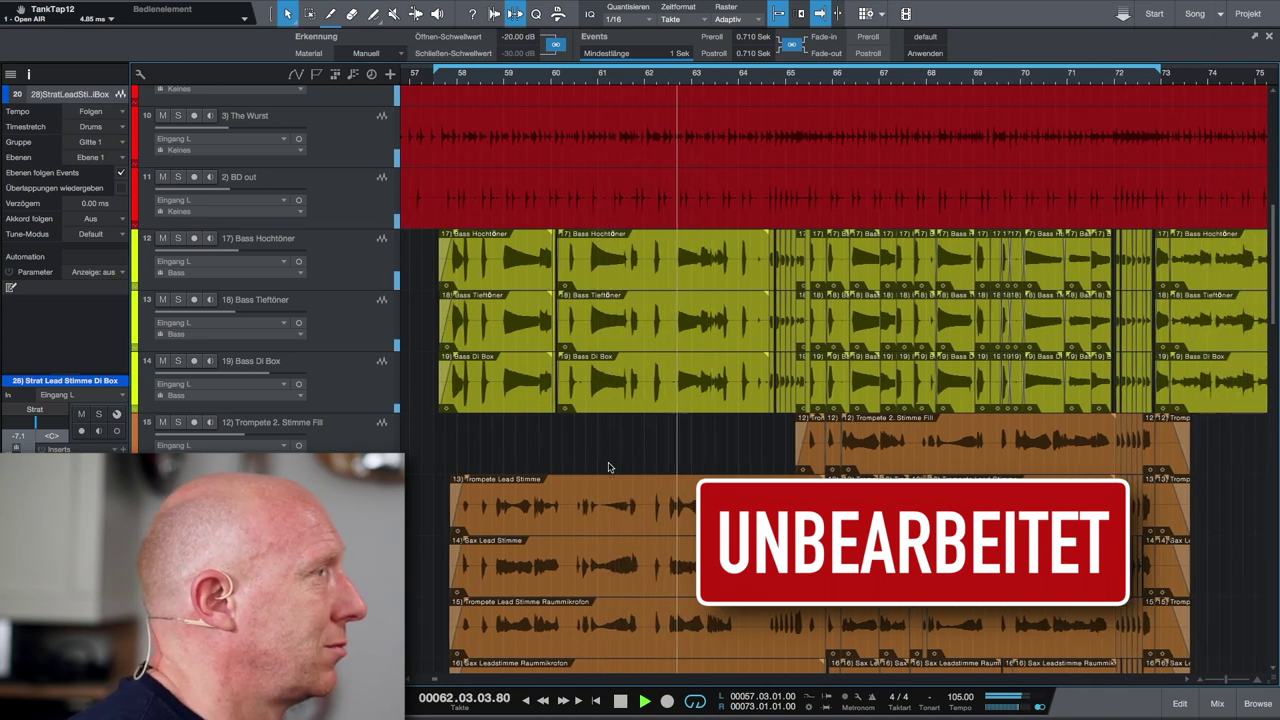
scroll(609, 467, "right", 2)
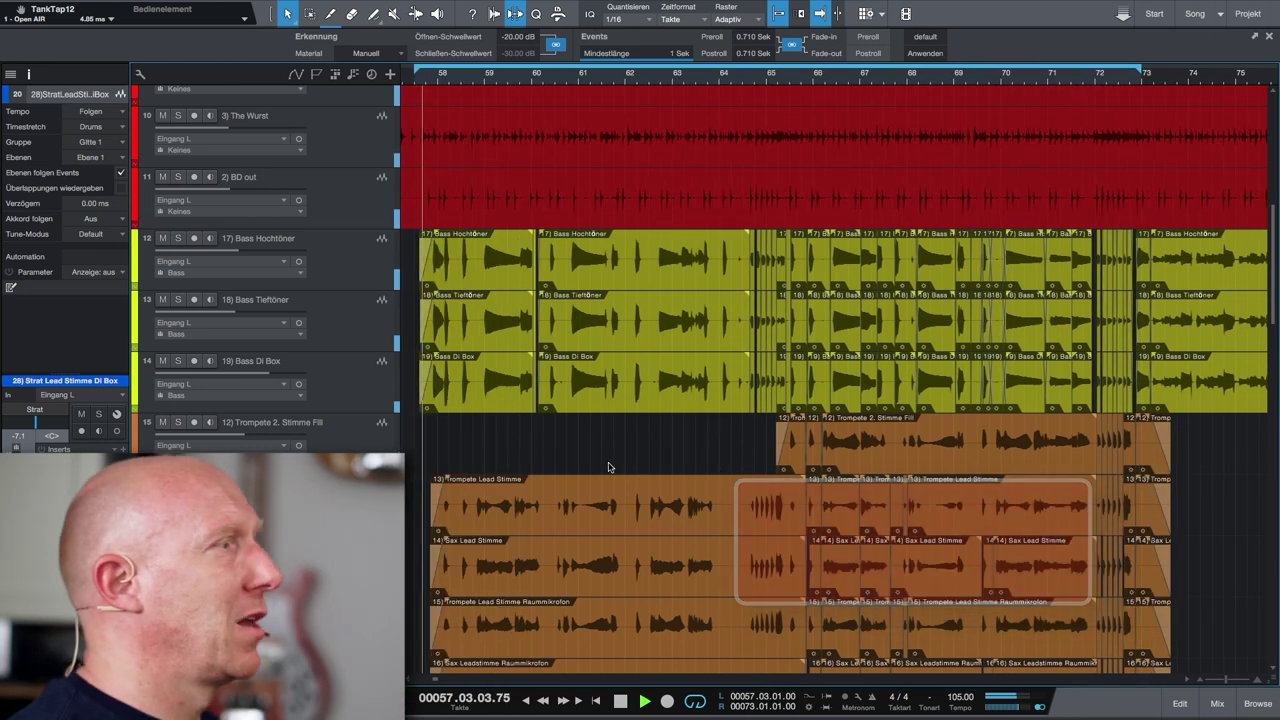
key("space")
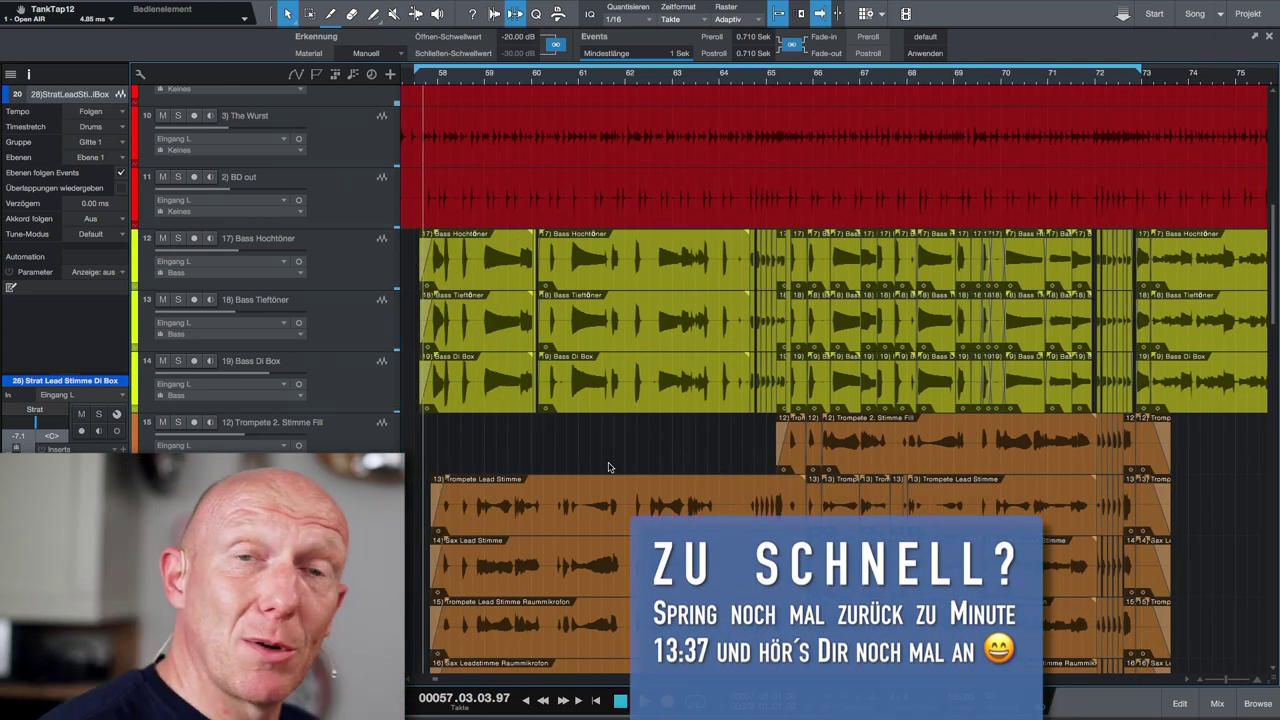